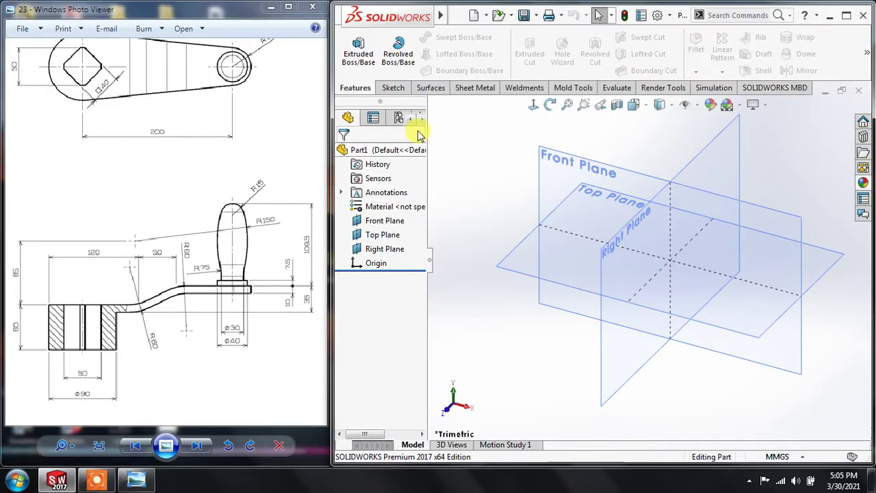
# Start a new sketch on the Front Plane
pyautogui.click(392, 88)
pyautogui.click(348, 65)
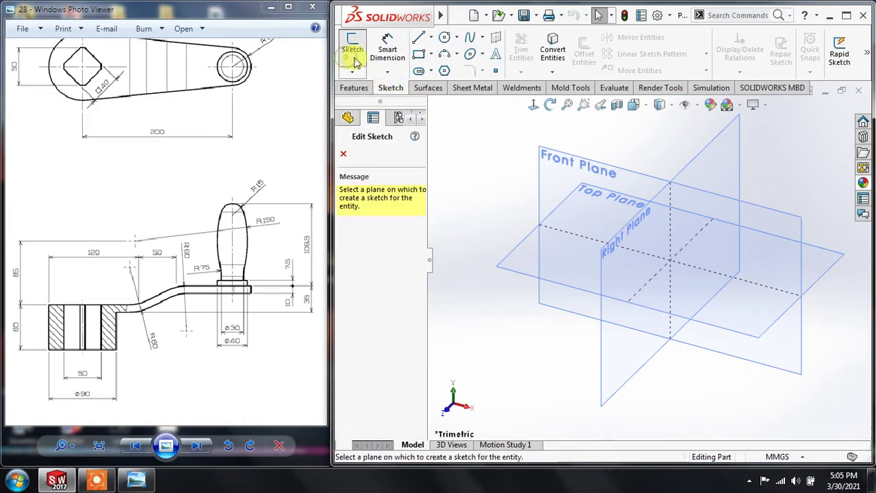
pyautogui.click(567, 191)
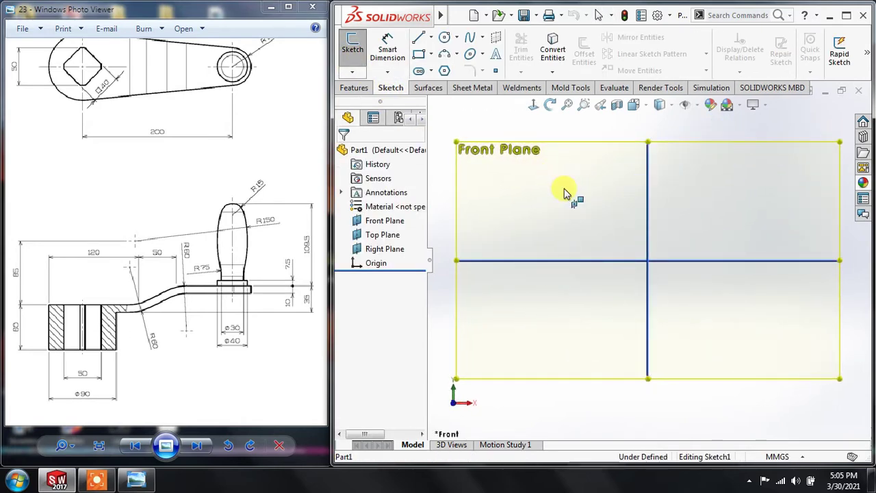
pyautogui.scroll(1, 653, 228)
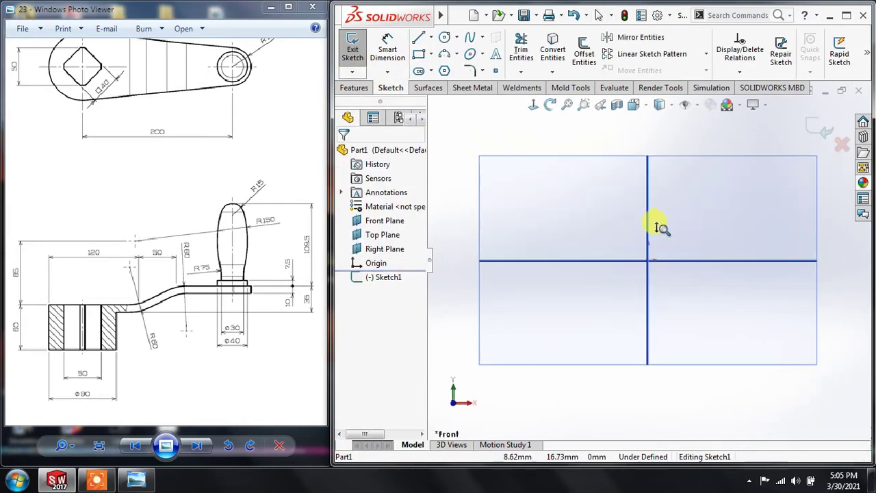
pyautogui.keyDown('ctrl'); pyautogui.moveTo(675, 231); pyautogui.dragTo(522, 235, button='middle'); pyautogui.keyUp('ctrl')
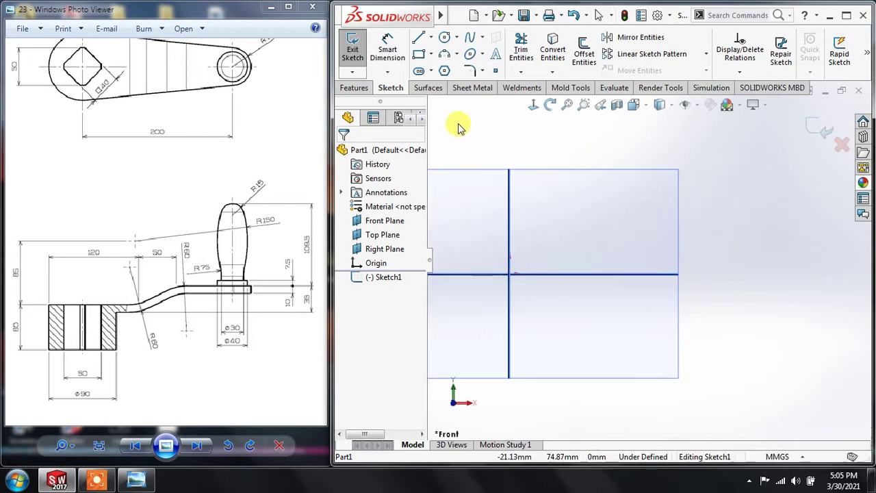
# Draw a corner rectangle from the horizontal axis downward, straddling the vertical axis
pyautogui.click(419, 54)
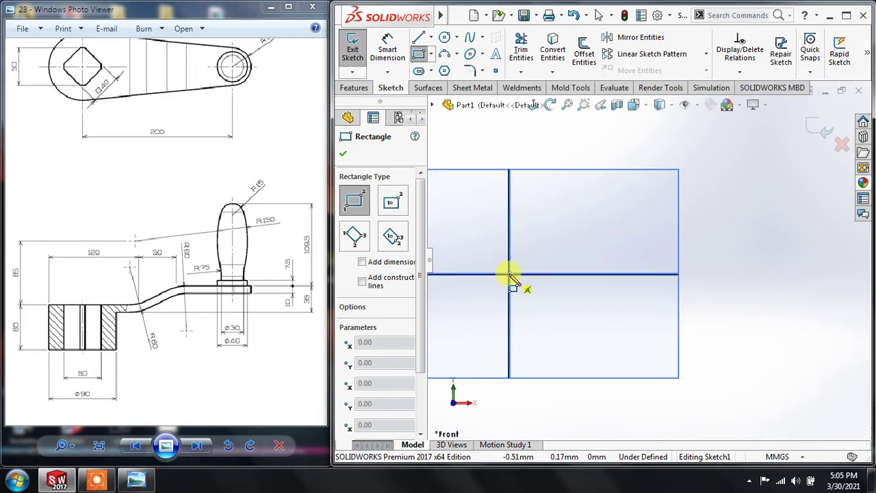
pyautogui.click(471, 274)
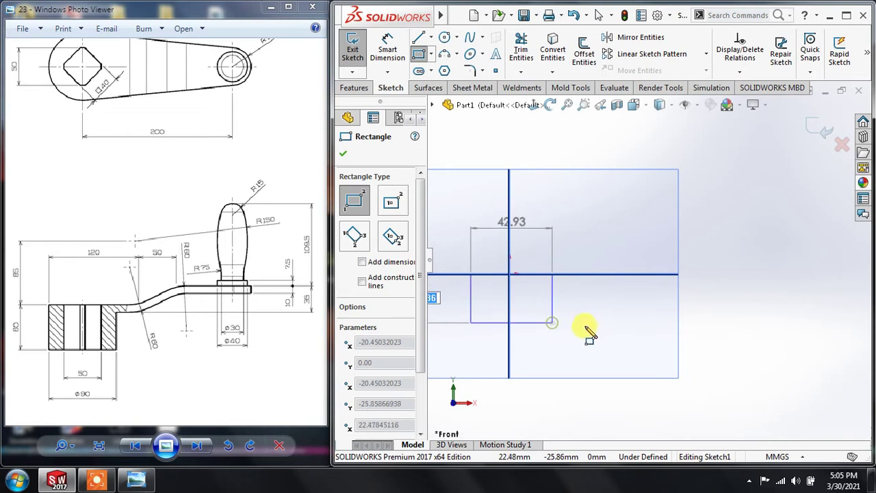
pyautogui.press('Return')
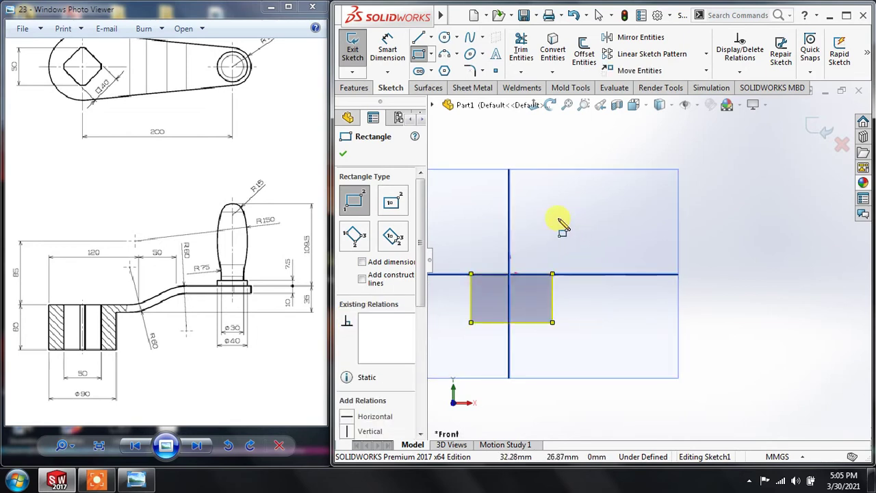
pyautogui.press('Escape')
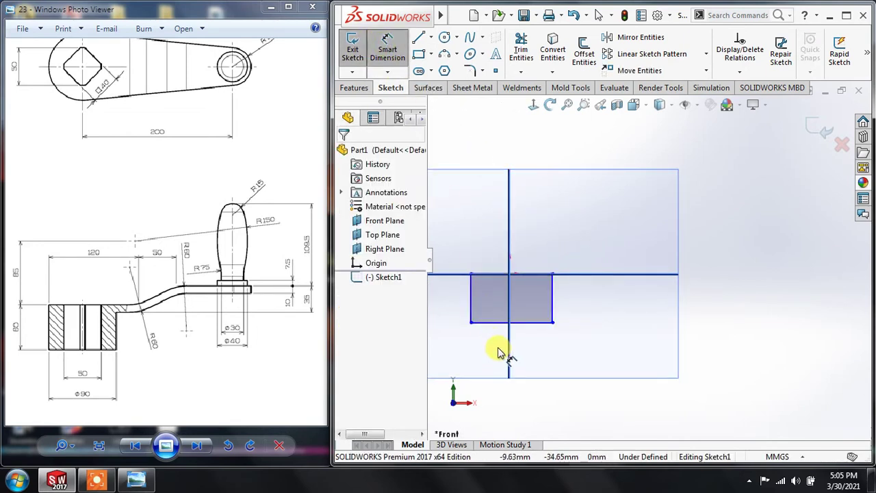
# Dimension the rectangle's left edge to 60 and bottom edge to 90
pyautogui.click(472, 300)
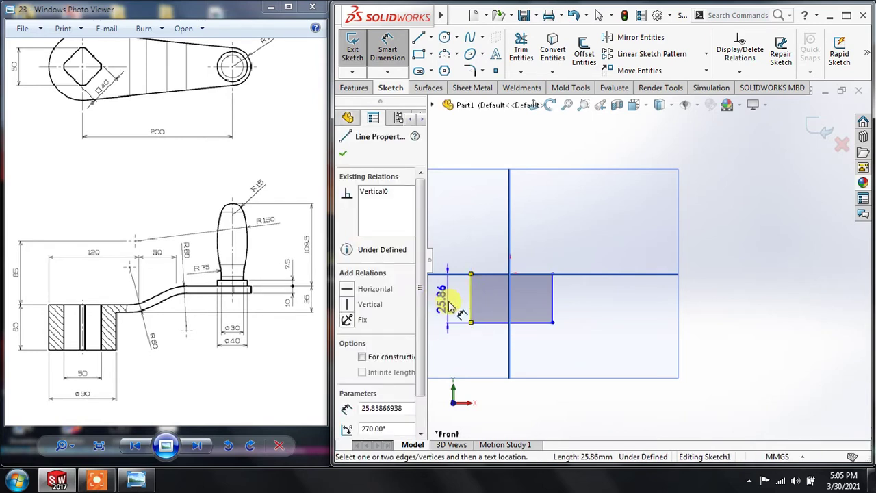
pyautogui.click(450, 305)
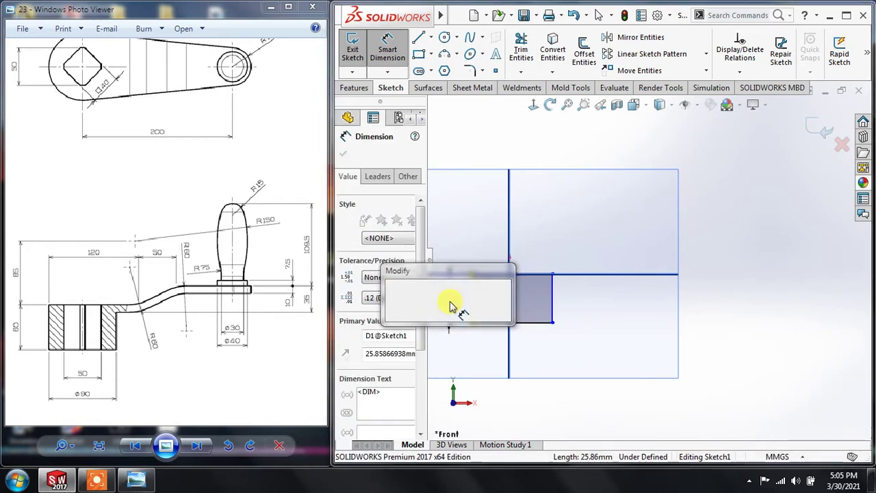
pyautogui.press('Return')
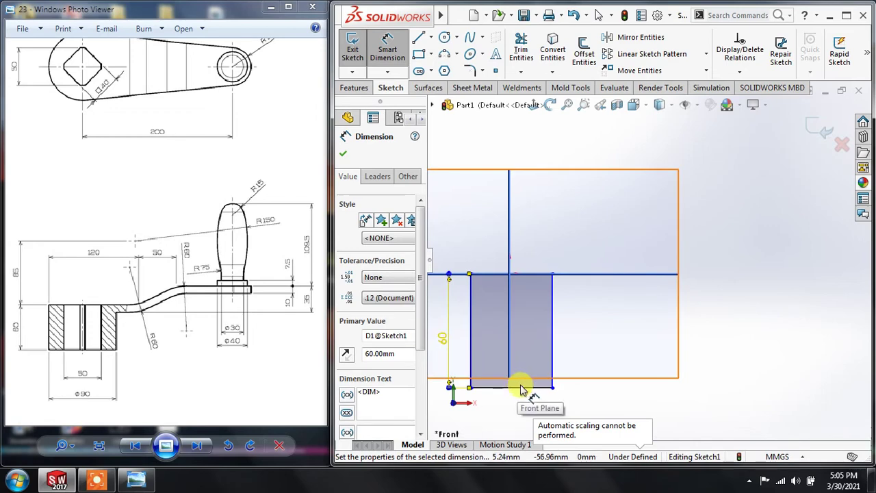
pyautogui.click(522, 391)
pyautogui.click(519, 404)
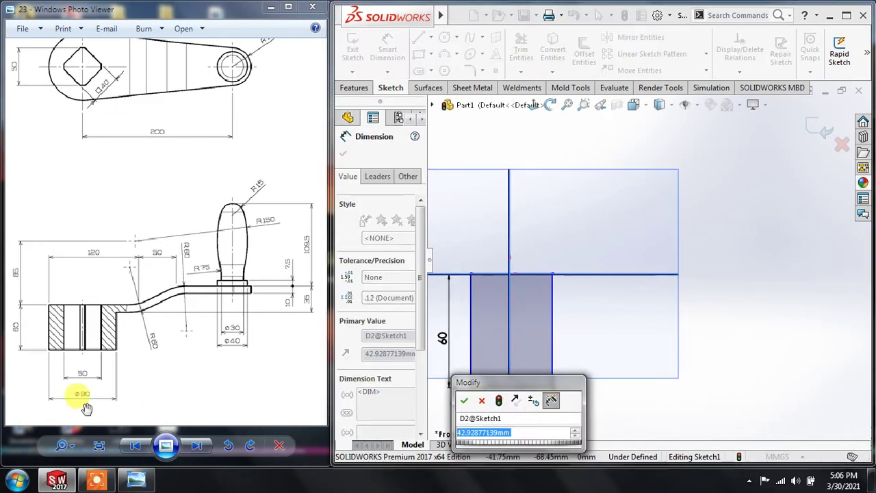
pyautogui.write('90')
pyautogui.press('Return')
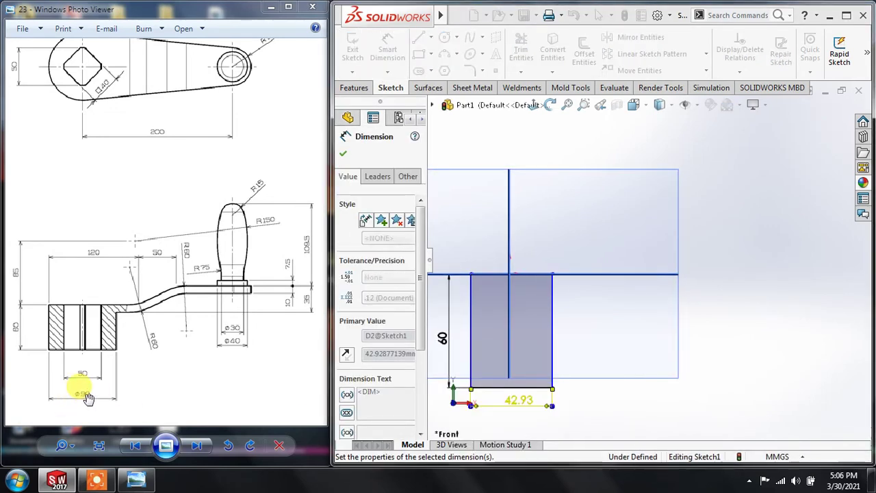
# Set the distance from the left edge to the vertical centre line to 45
pyautogui.click(510, 249)
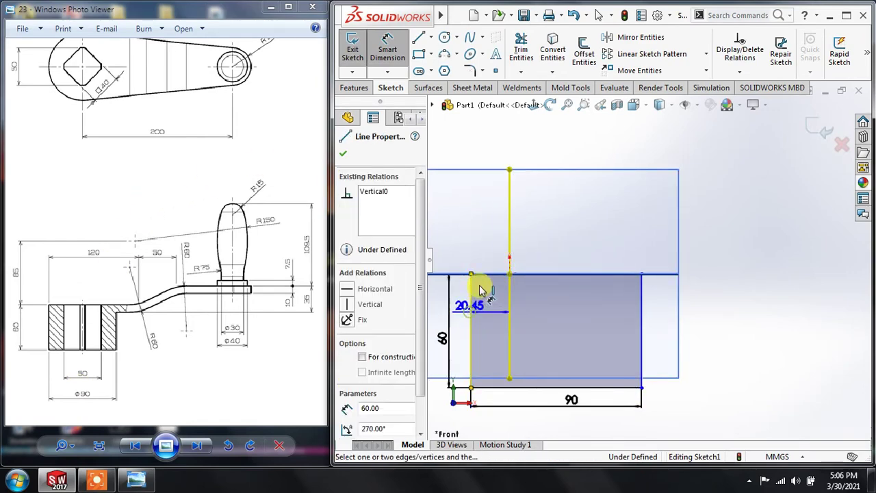
pyautogui.click(490, 260)
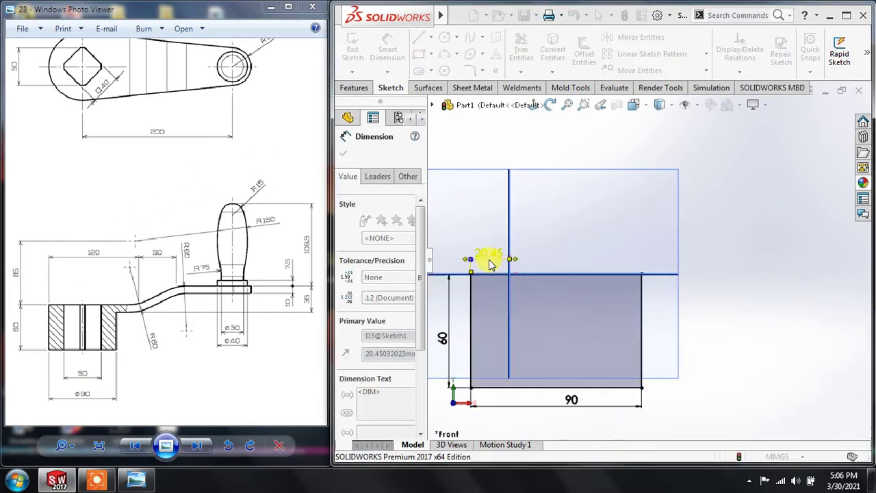
pyautogui.write('45')
pyautogui.press('Return')
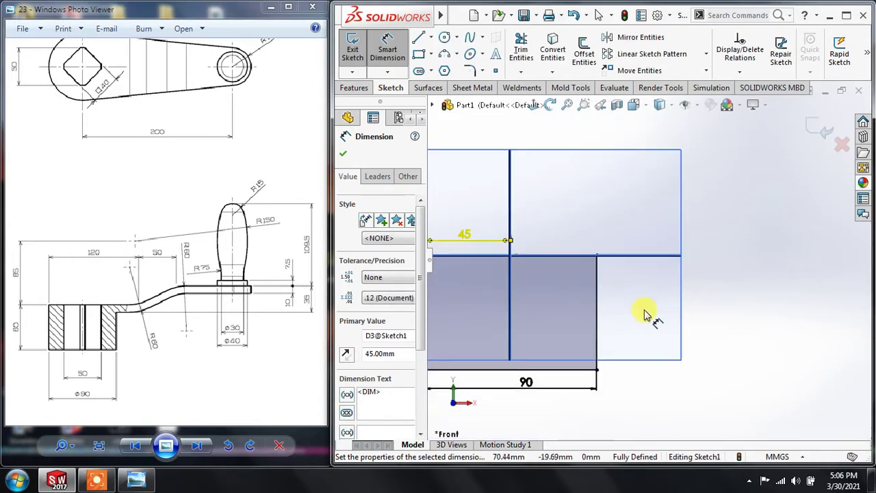
pyautogui.scroll(1, 643, 313)
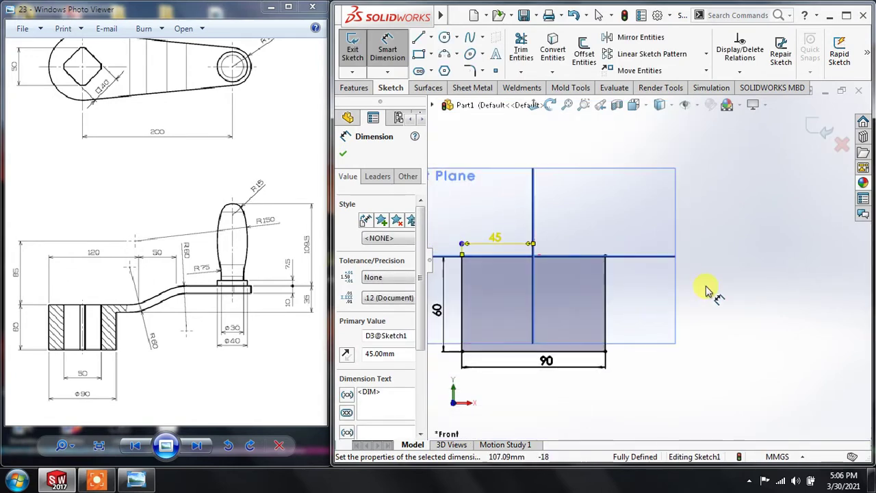
# Draw a line chain from the rectangle's top-right corner: horizontal, rising diagonal, then upper horizontal
pyautogui.click(419, 38)
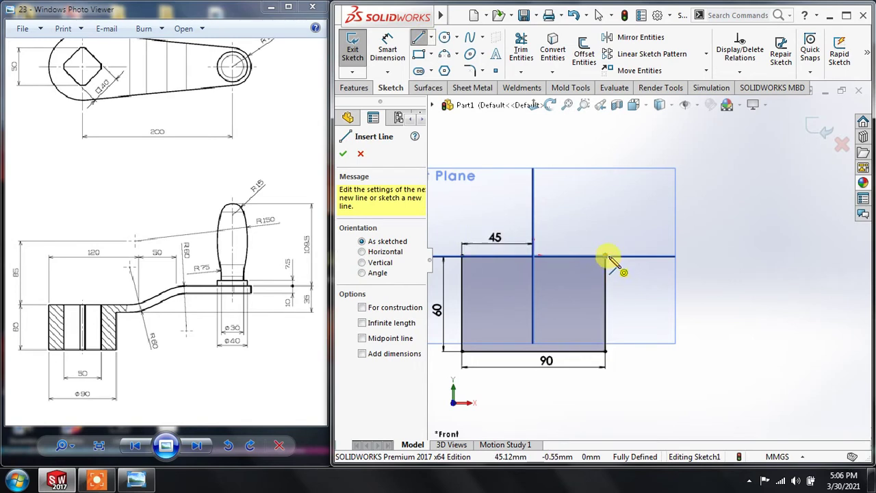
pyautogui.click(606, 257)
pyautogui.click(664, 257)
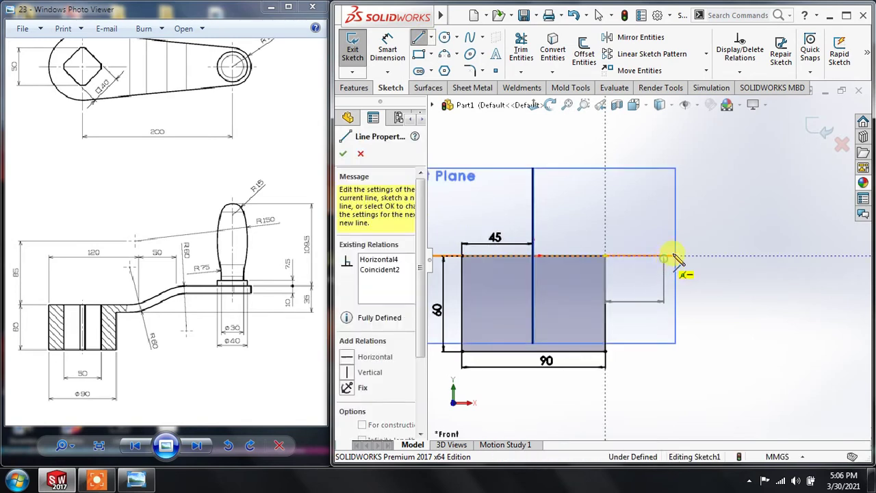
pyautogui.click(730, 209)
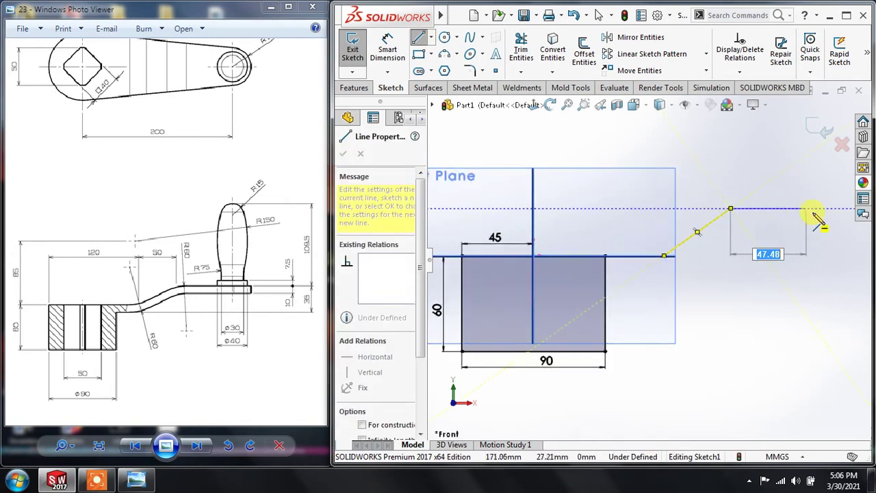
pyautogui.click(842, 208)
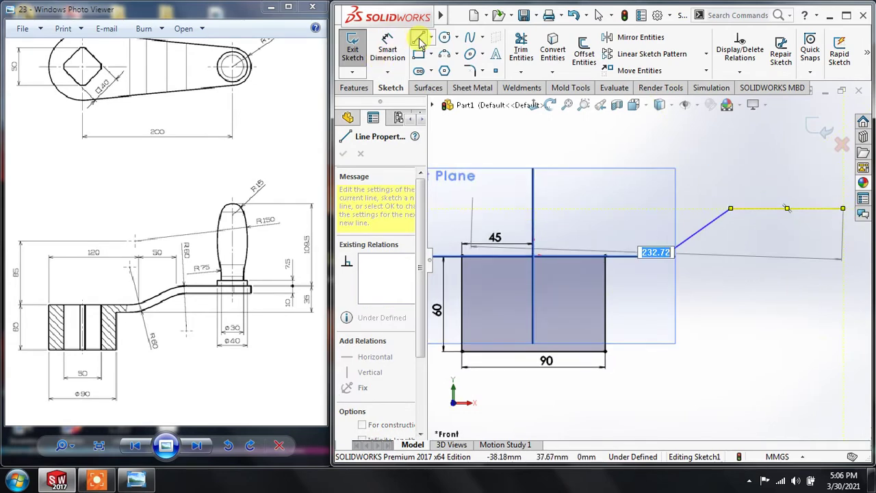
pyautogui.press('Escape')
pyautogui.press('Escape')
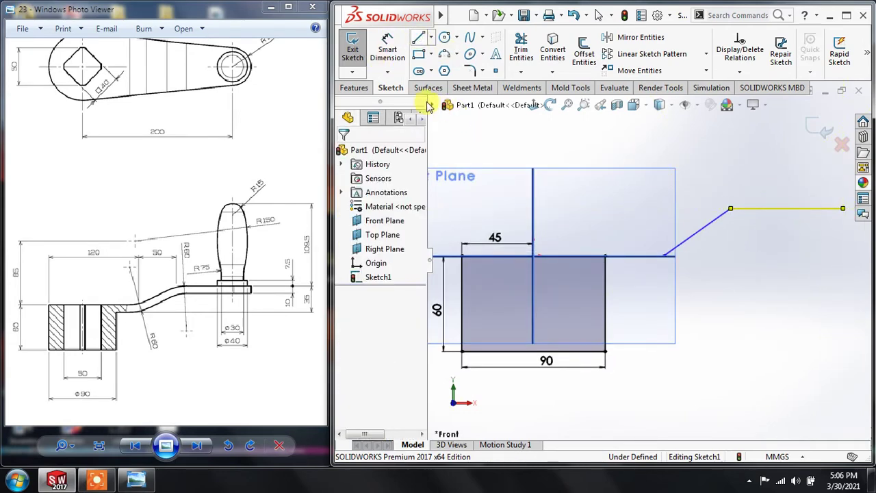
pyautogui.click(386, 49)
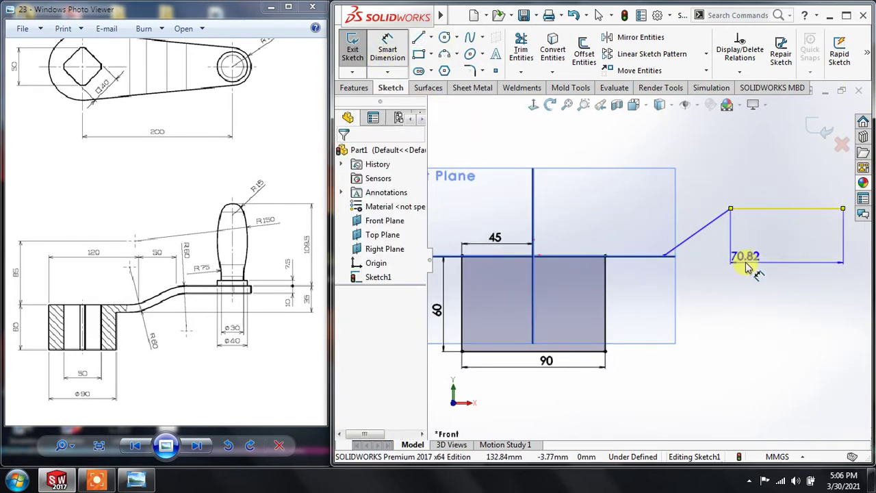
pyautogui.press('Escape')
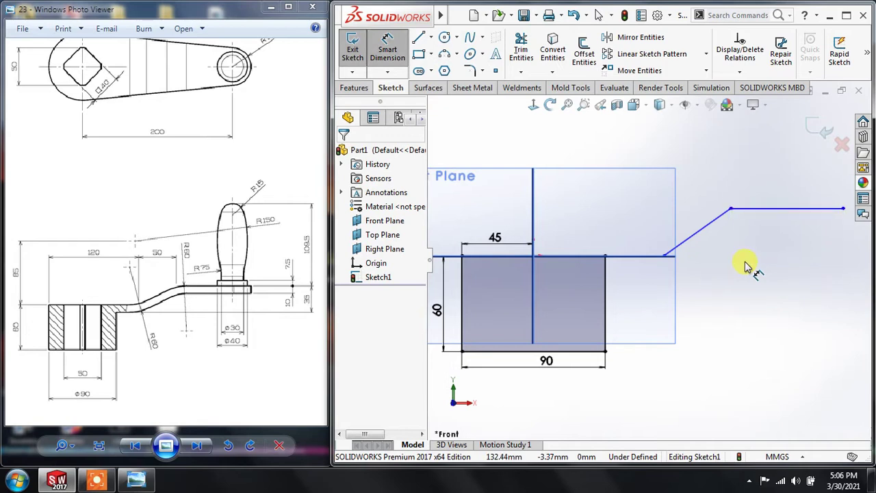
# Dimension the start of the diagonal at 120 from the reference edge
pyautogui.click(665, 257)
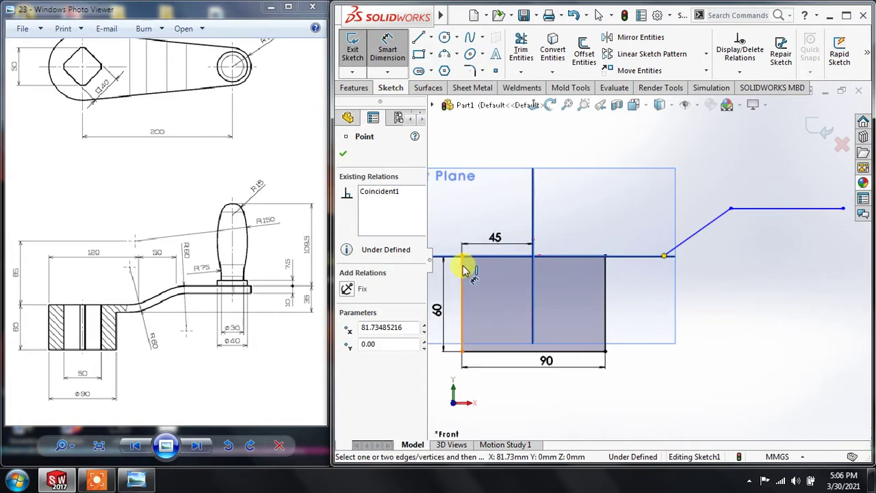
pyautogui.click(547, 220)
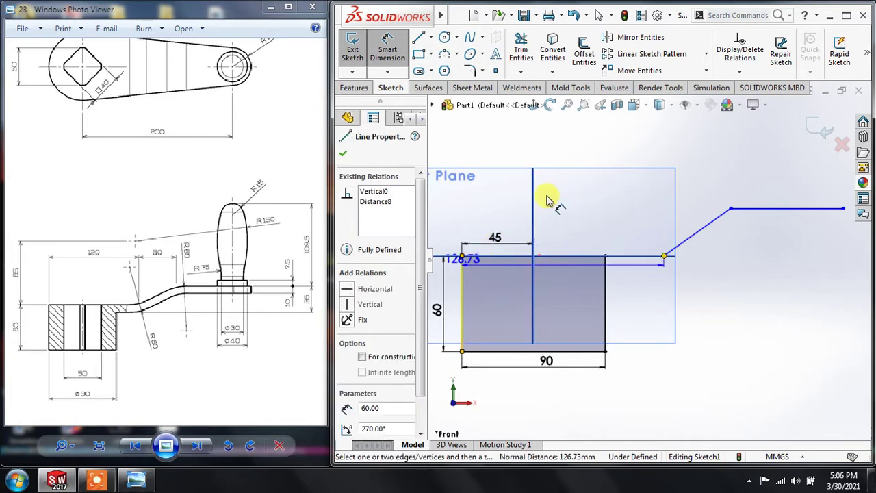
pyautogui.click(558, 197)
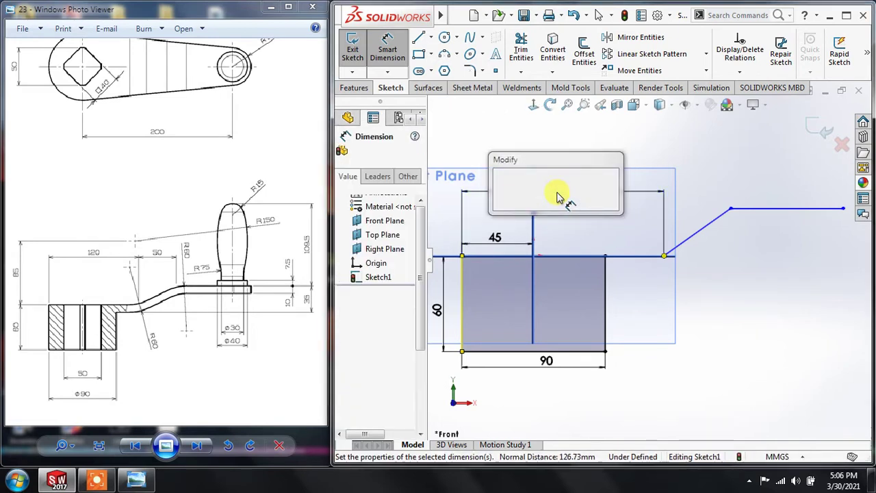
pyautogui.write('120')
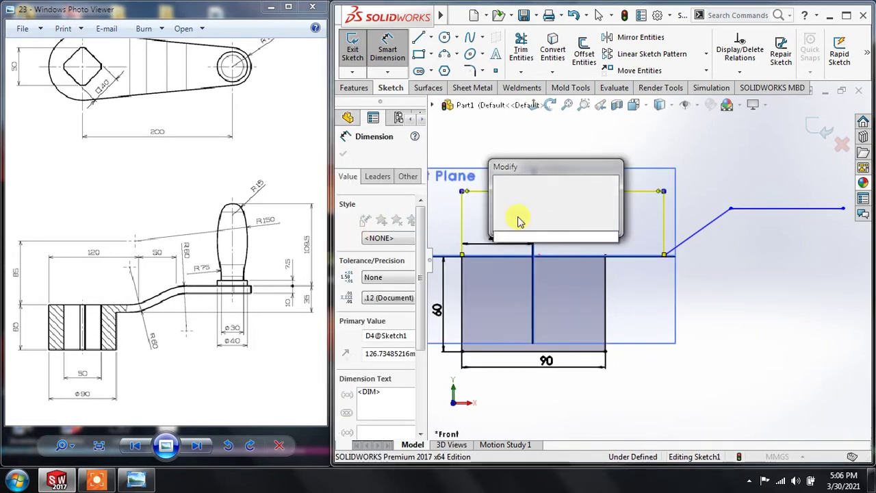
pyautogui.press('Escape')
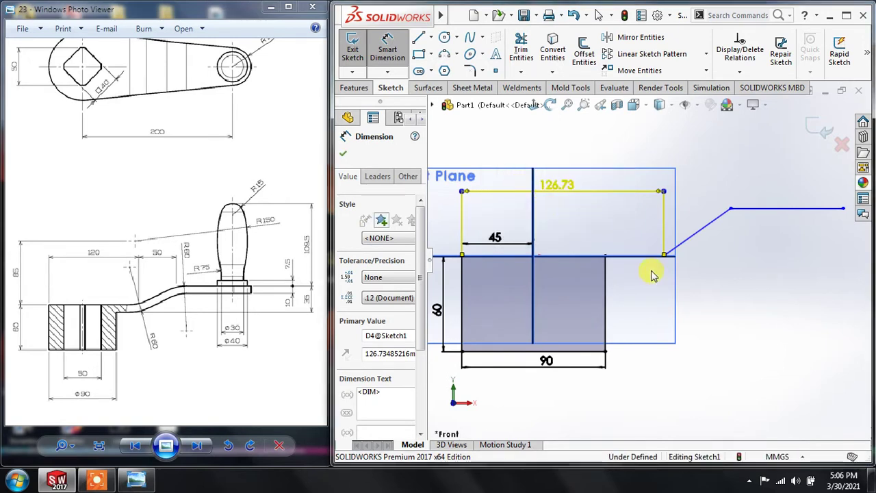
pyautogui.click(636, 230)
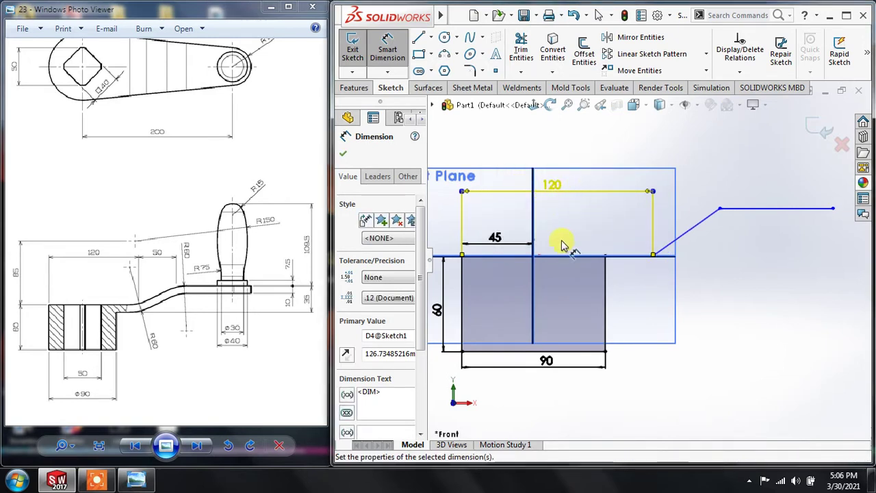
pyautogui.write('120')
pyautogui.press('Return')
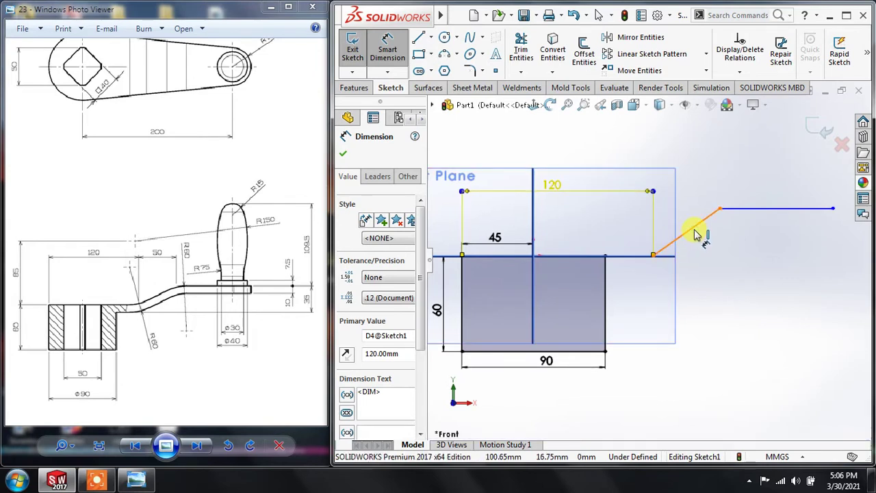
# Set the slanted segment's horizontal span to 50
pyautogui.click(690, 190)
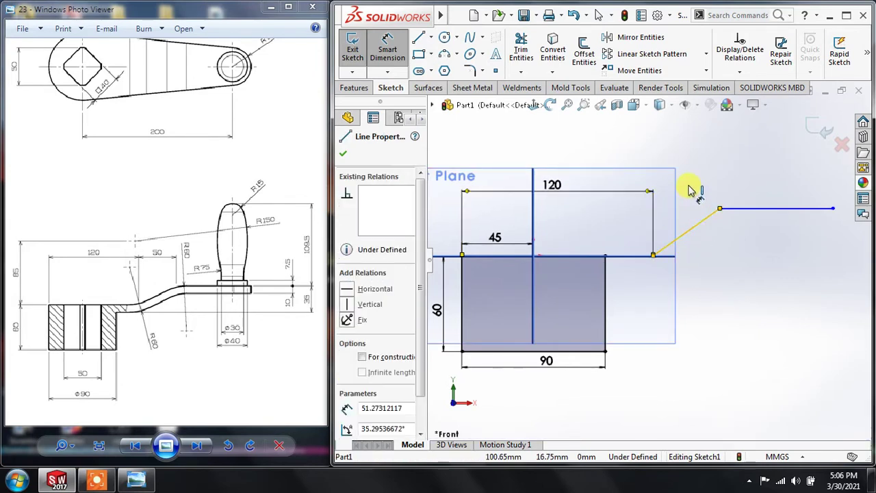
pyautogui.click(689, 185)
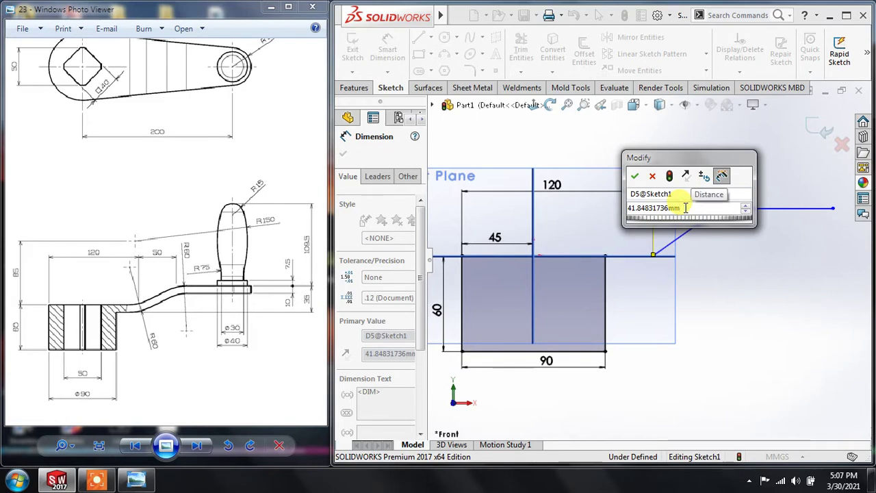
pyautogui.doubleClick(651, 208)
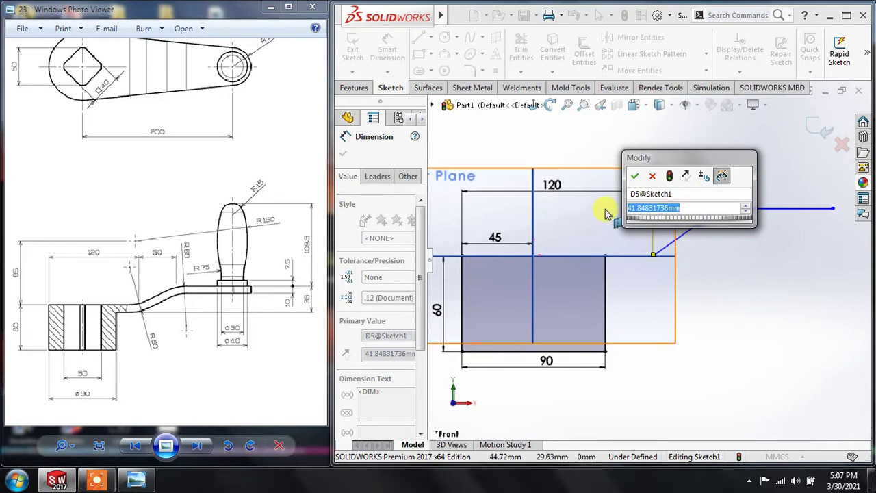
pyautogui.write('50')
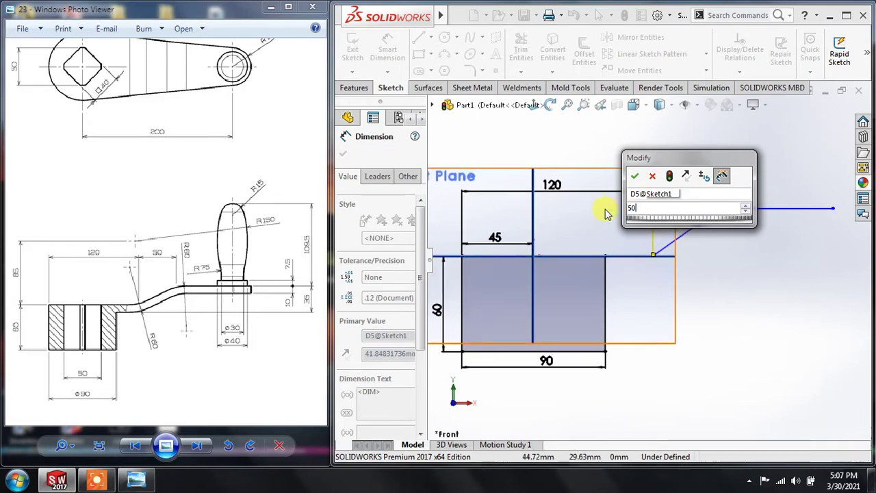
pyautogui.press('Escape')
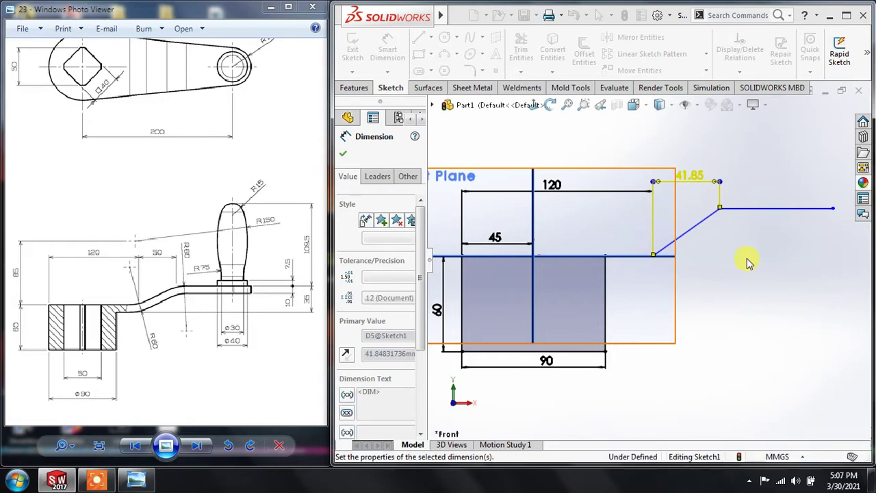
pyautogui.moveTo(220, 269); pyautogui.dragTo(198, 271)
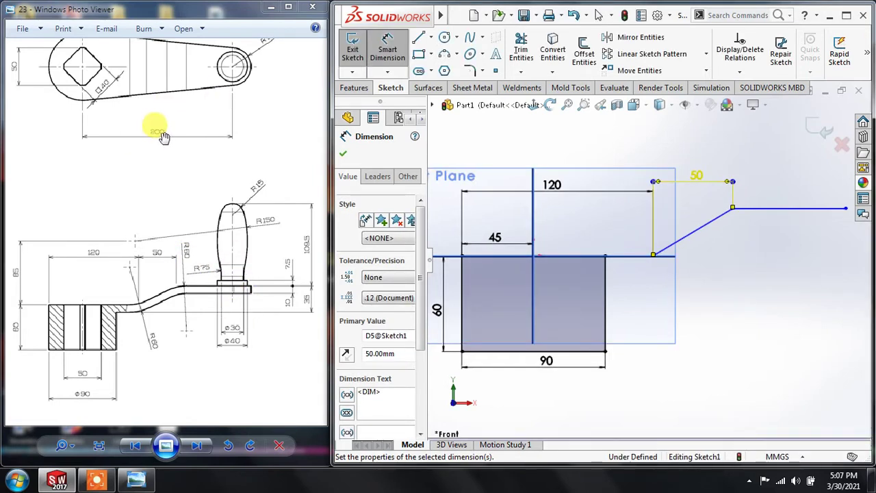
pyautogui.moveTo(239, 74); pyautogui.dragTo(289, 100)
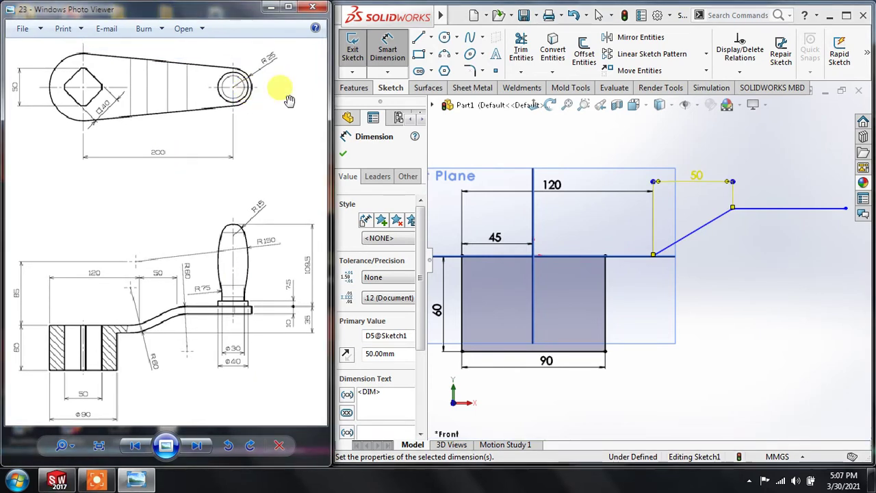
pyautogui.click(687, 239)
# Dimension the arm's right end 225 mm from the vertical centerline
pyautogui.click(836, 212)
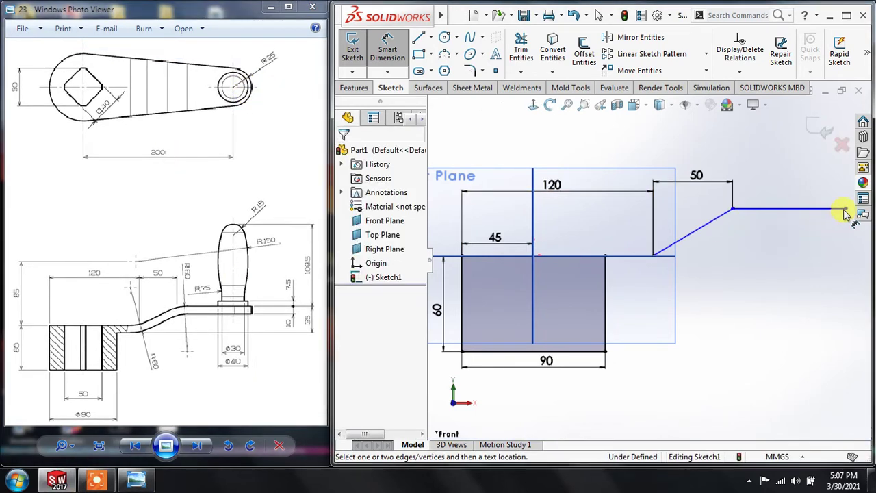
pyautogui.click(845, 210)
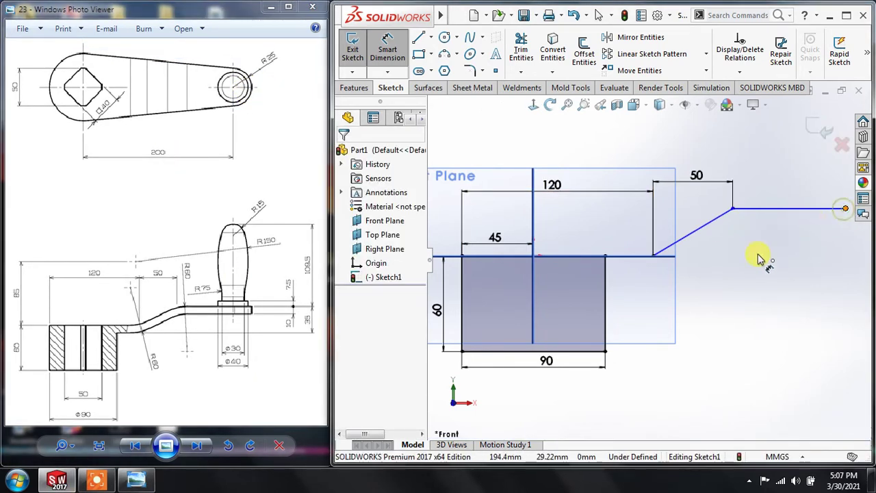
pyautogui.click(533, 276)
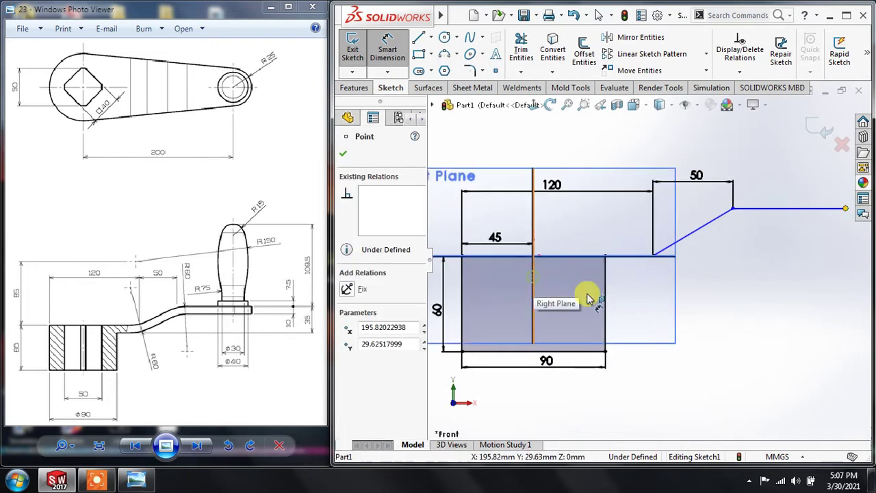
pyautogui.click(656, 151)
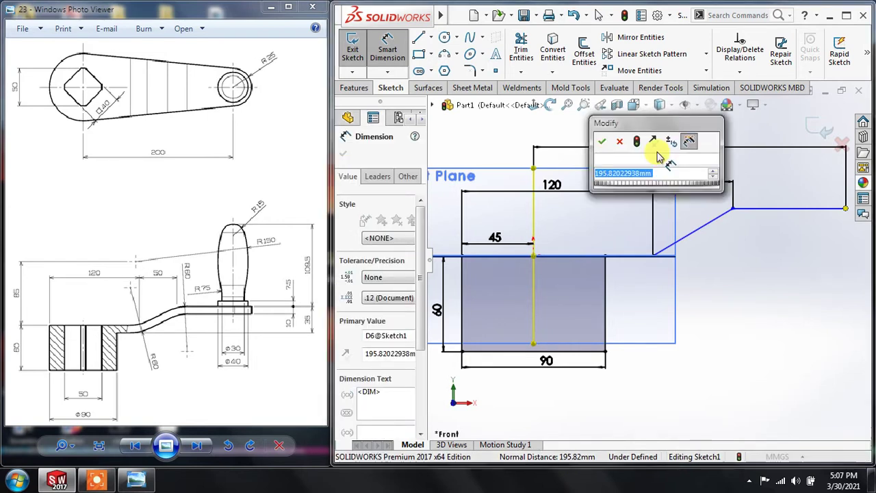
pyautogui.write('225')
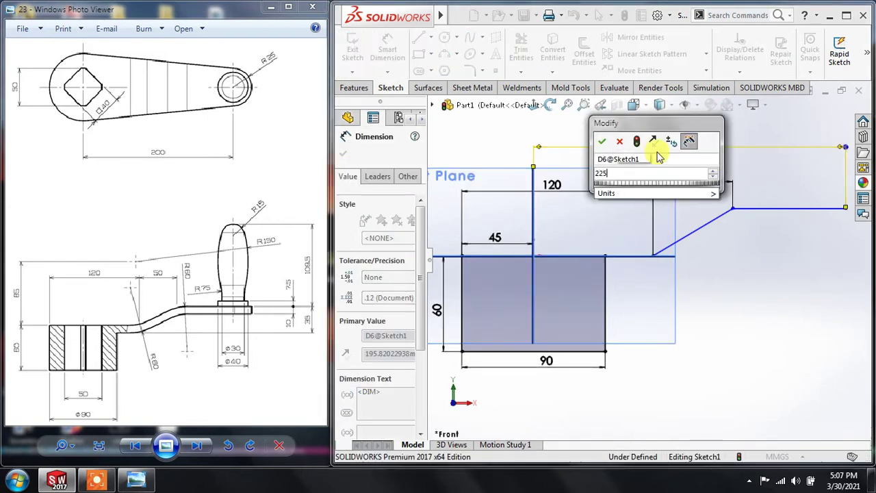
pyautogui.press('Escape')
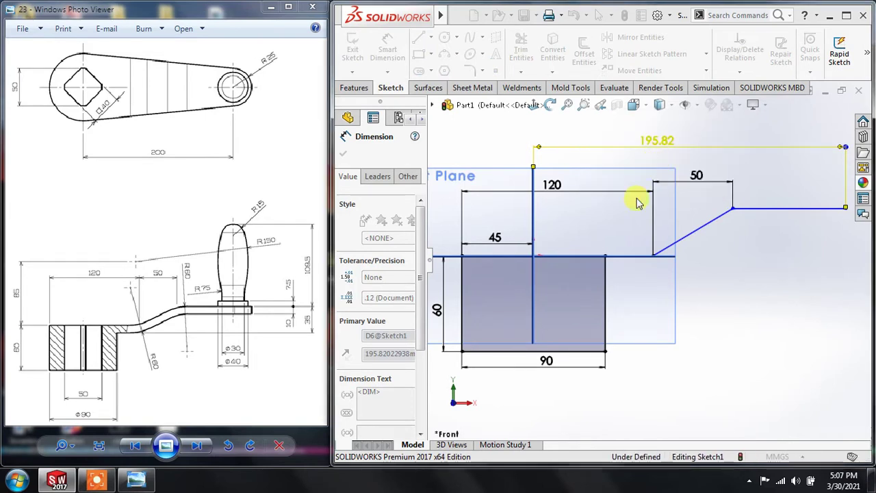
pyautogui.click(676, 336)
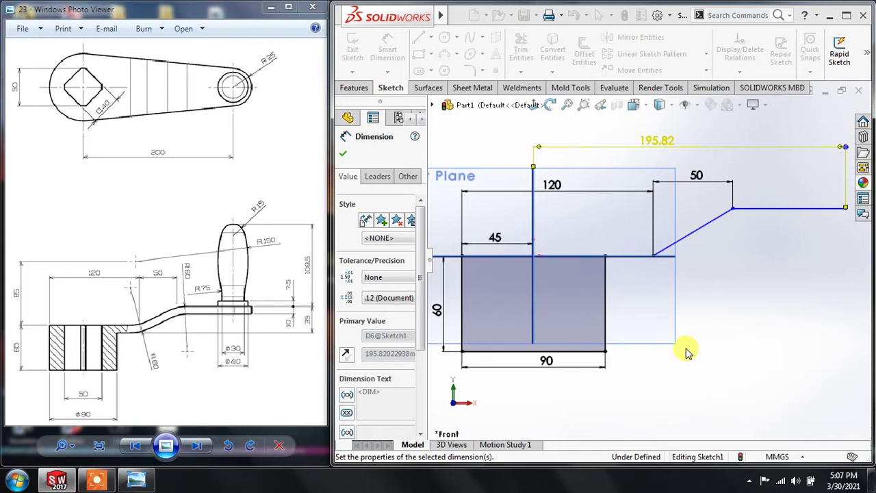
pyautogui.scroll(1, 688, 352)
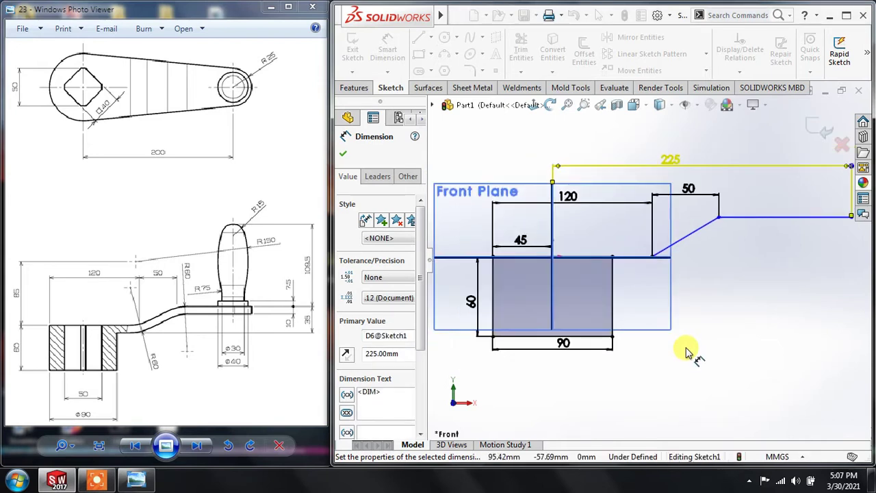
pyautogui.scroll(1, 687, 352)
pyautogui.scroll(1, 688, 353)
pyautogui.click(444, 147)
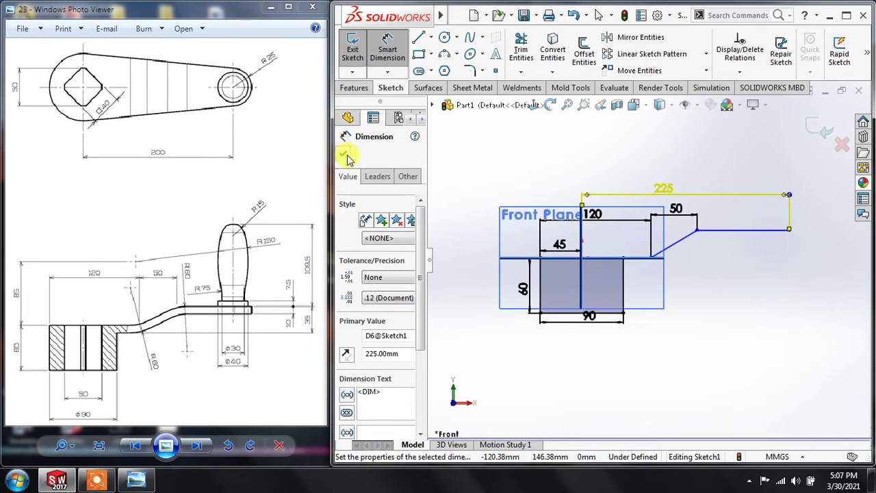
pyautogui.click(346, 156)
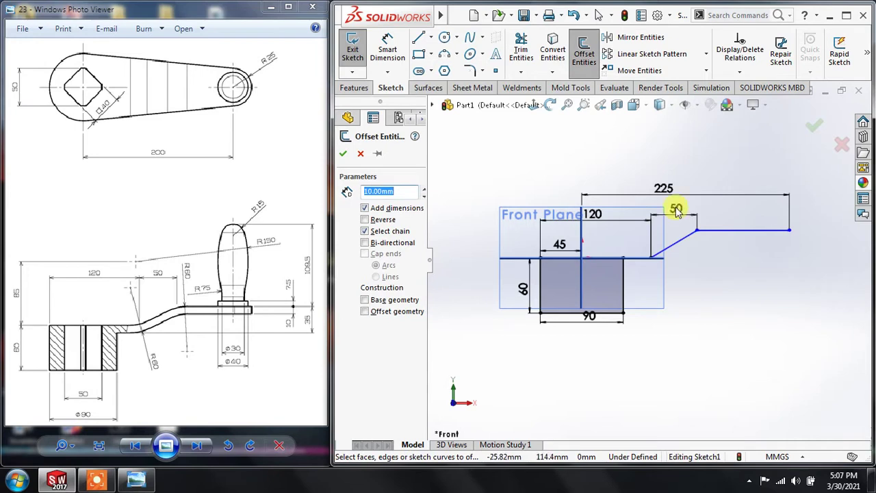
# Offset the arm chain 10 mm below itself
pyautogui.click(705, 251)
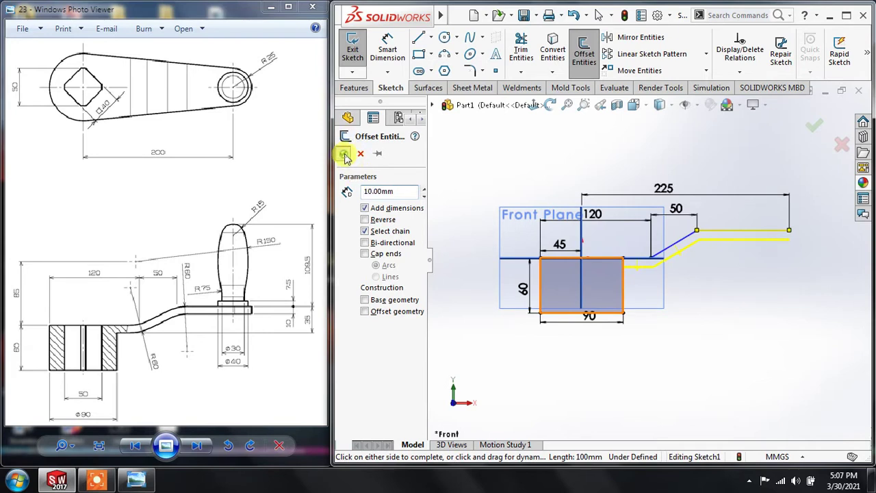
pyautogui.click(805, 219)
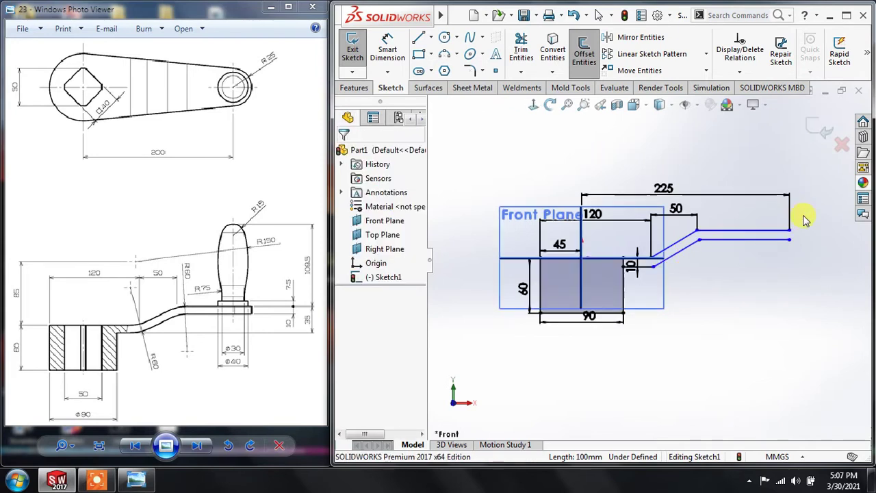
pyautogui.scroll(-3, 808, 226)
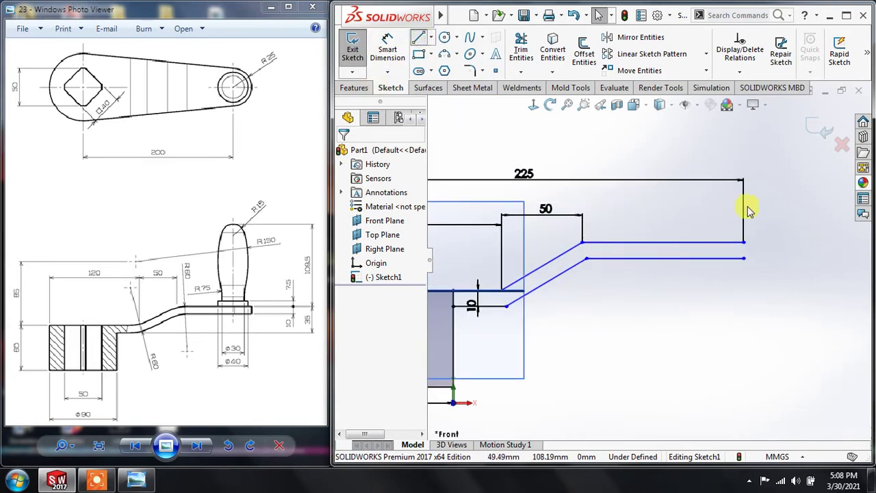
# Close the right ends of the arm and its offset with a vertical line
pyautogui.click(744, 258)
pyautogui.click(744, 242)
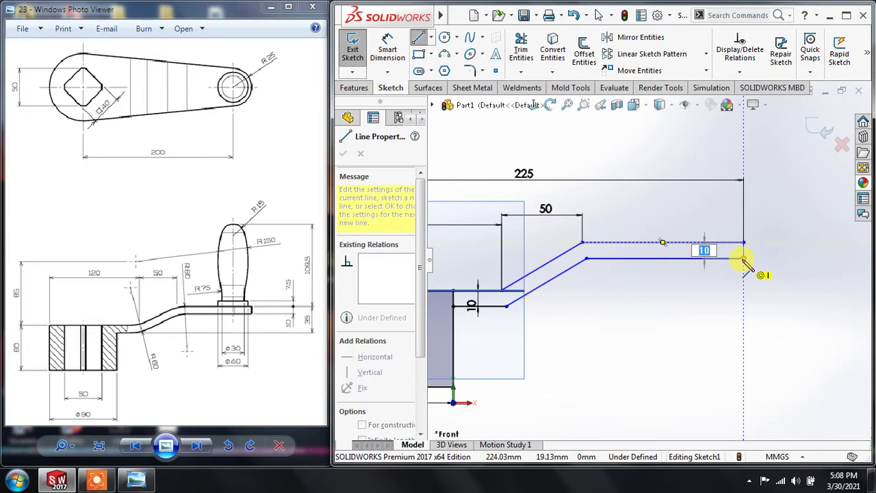
pyautogui.press('Escape')
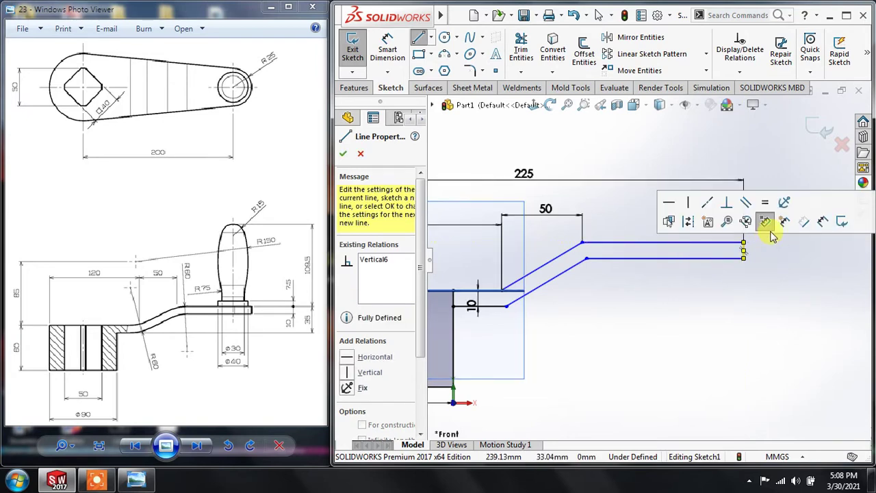
pyautogui.press('Escape')
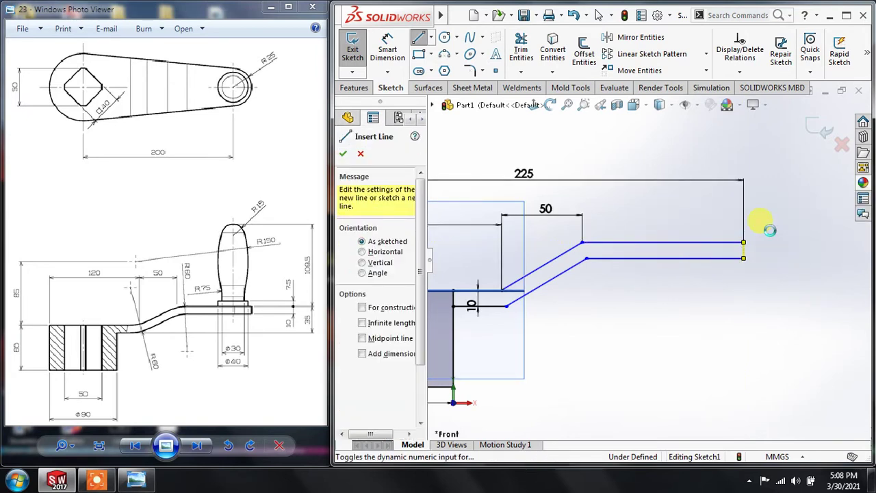
pyautogui.press('Escape')
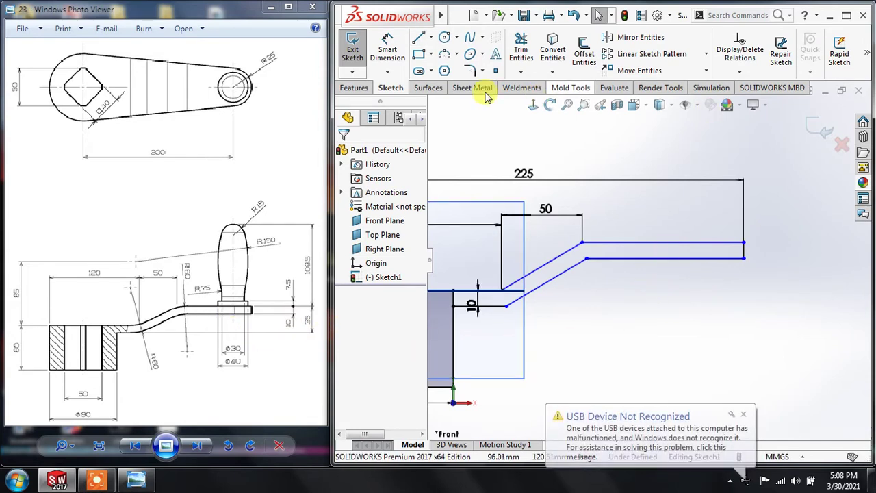
# Dimension the vertical gap at the arm's raised end to 35 mm, fully defining Sketch1
pyautogui.click(746, 415)
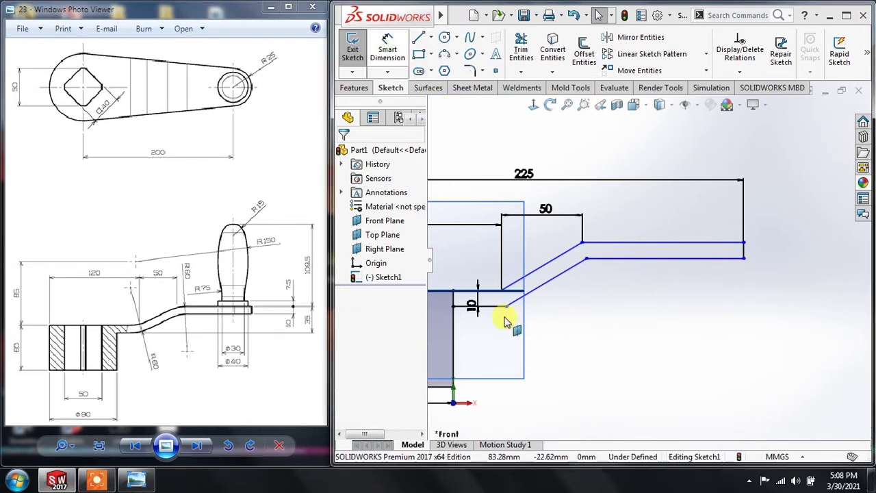
pyautogui.click(692, 245)
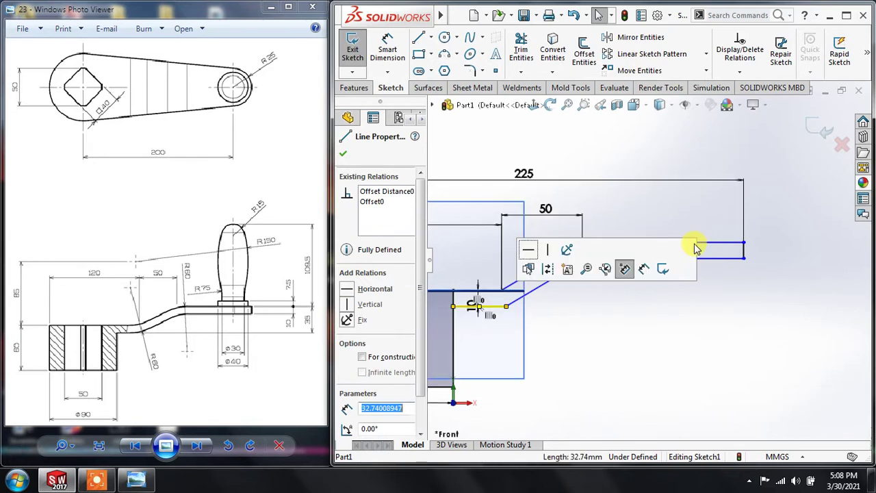
pyautogui.click(713, 243)
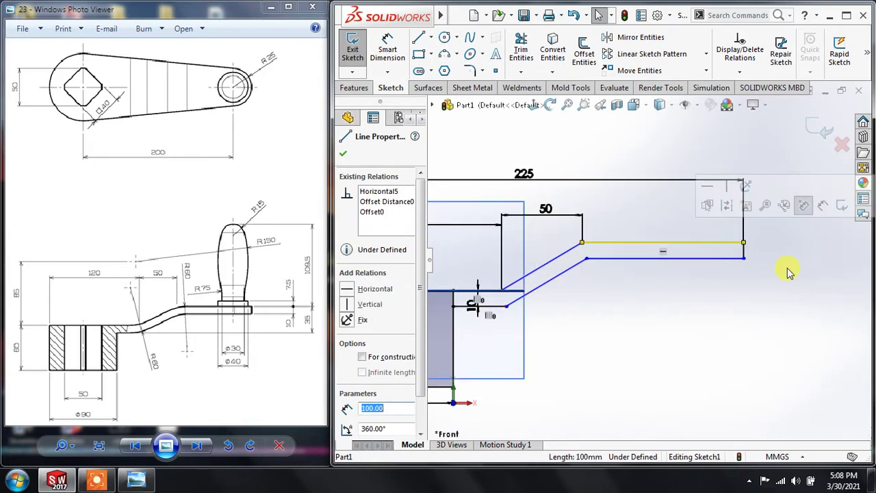
pyautogui.click(388, 48)
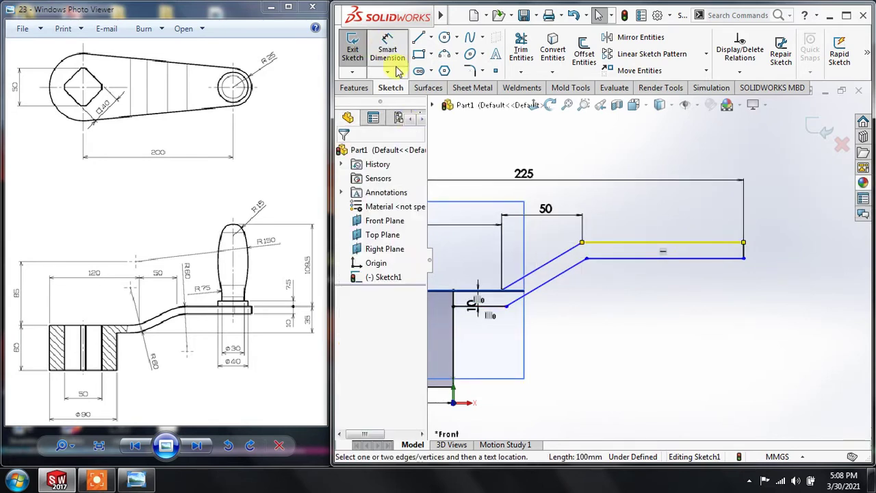
pyautogui.click(510, 305)
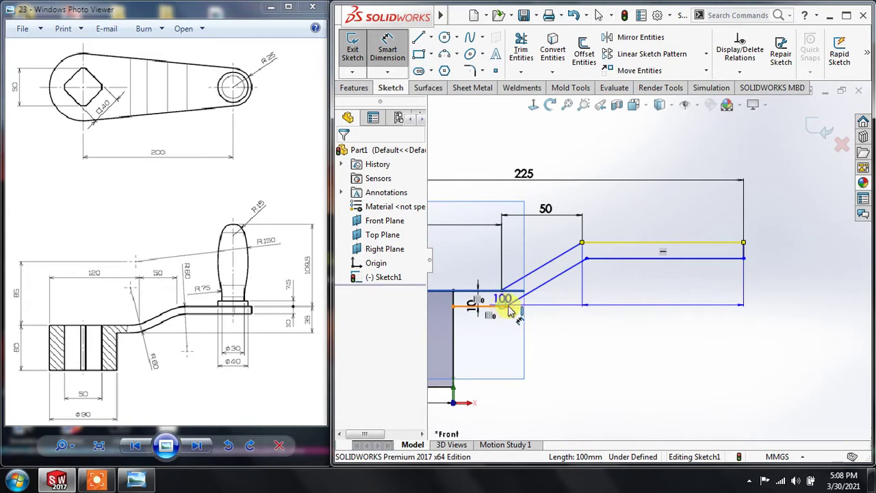
pyautogui.click(788, 275)
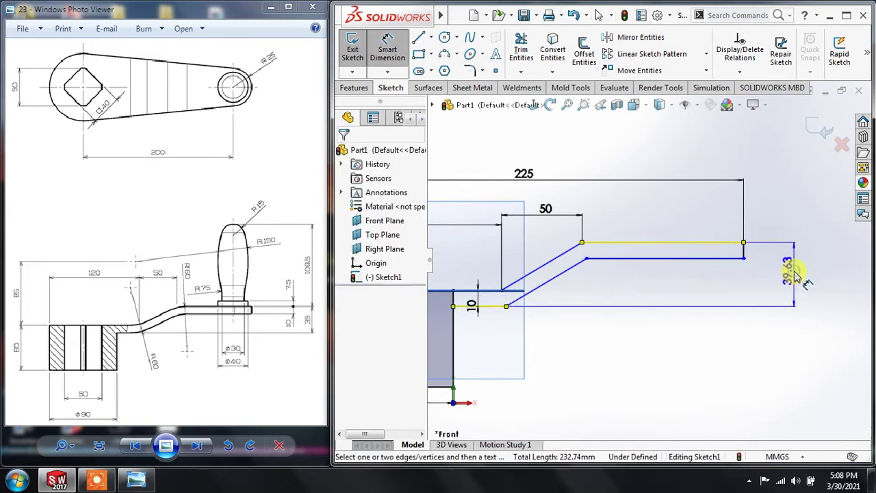
pyautogui.click(795, 273)
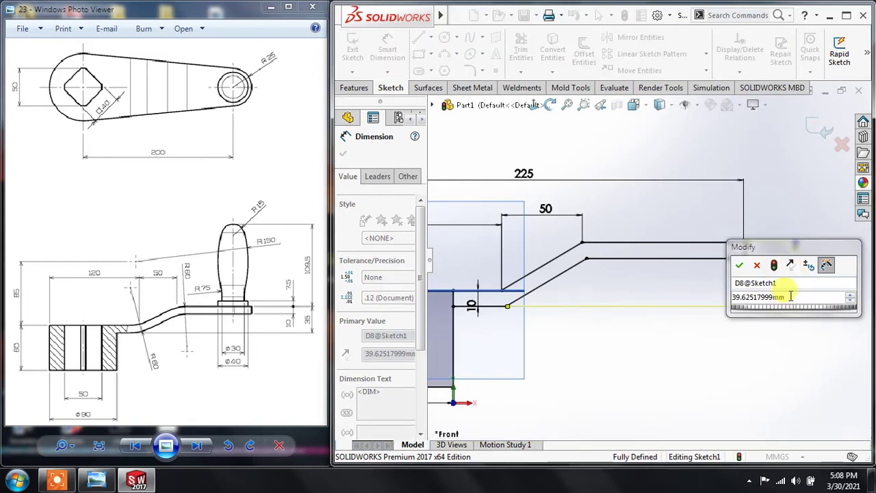
pyautogui.doubleClick(790, 296)
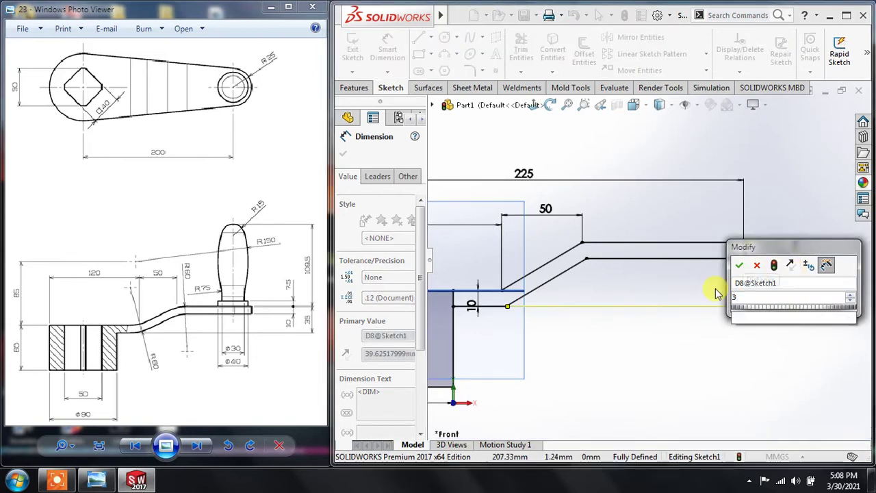
pyautogui.write('5')
pyautogui.press('Return')
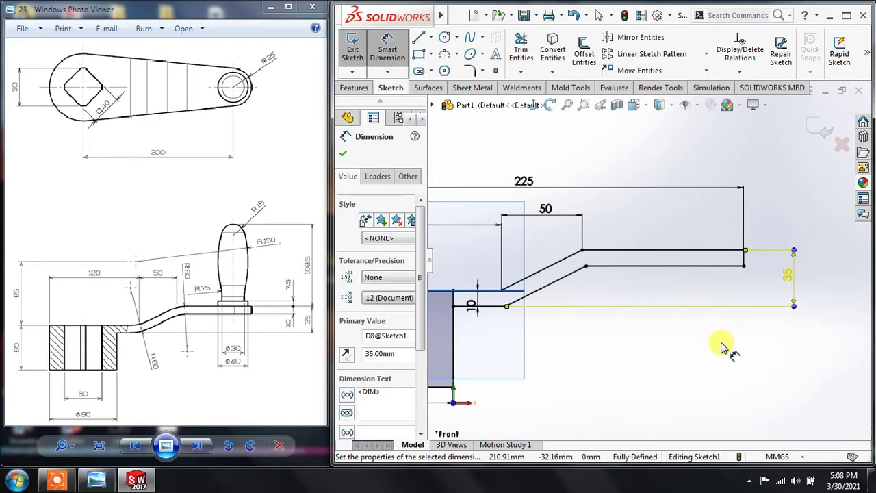
pyautogui.press('Escape')
pyautogui.press('Escape')
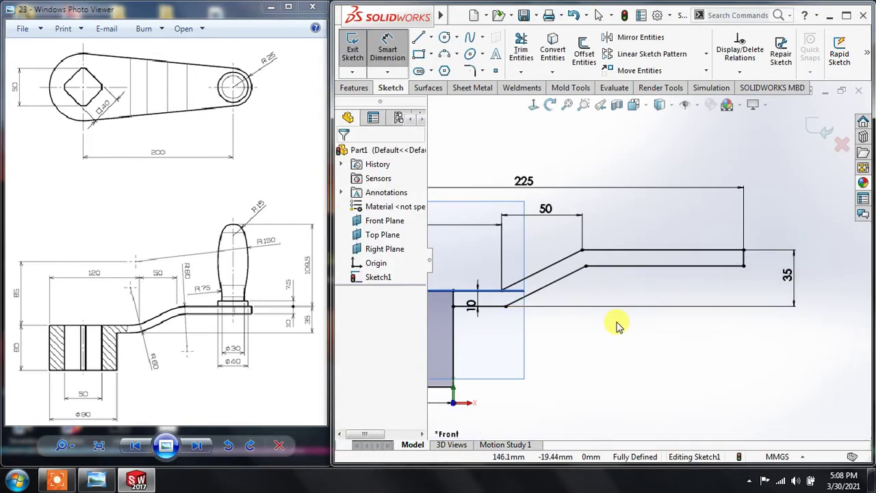
pyautogui.press('Escape')
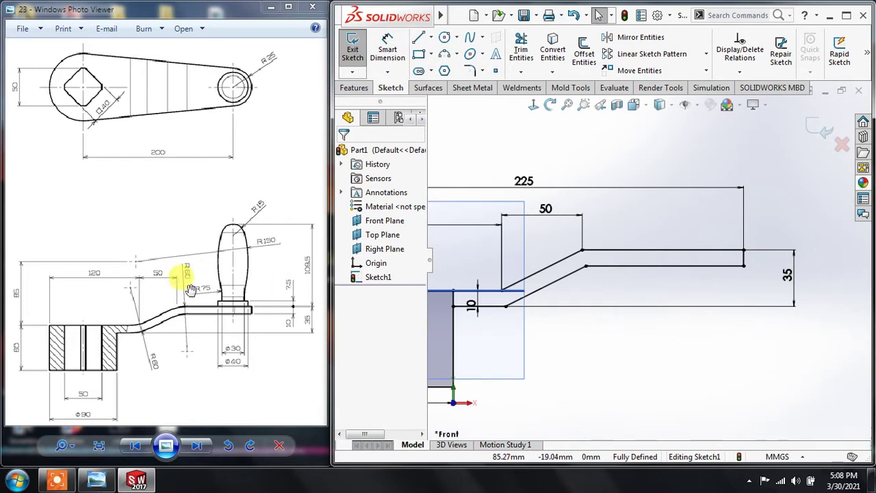
# Round the upper and lower bends with R60 sketch fillets
pyautogui.click(469, 70)
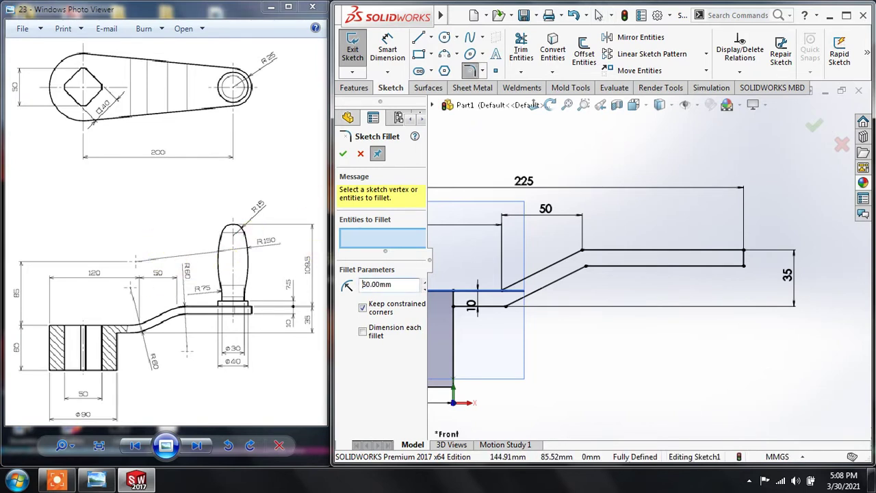
pyautogui.click(593, 252)
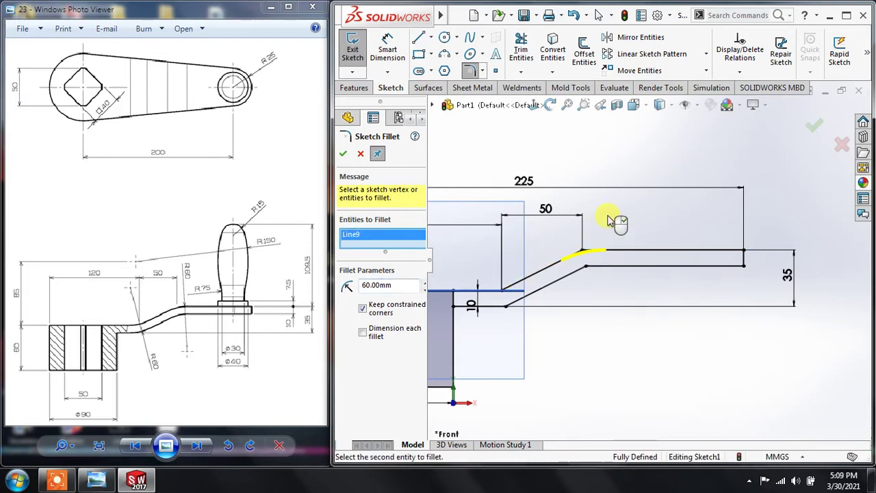
pyautogui.click(581, 253)
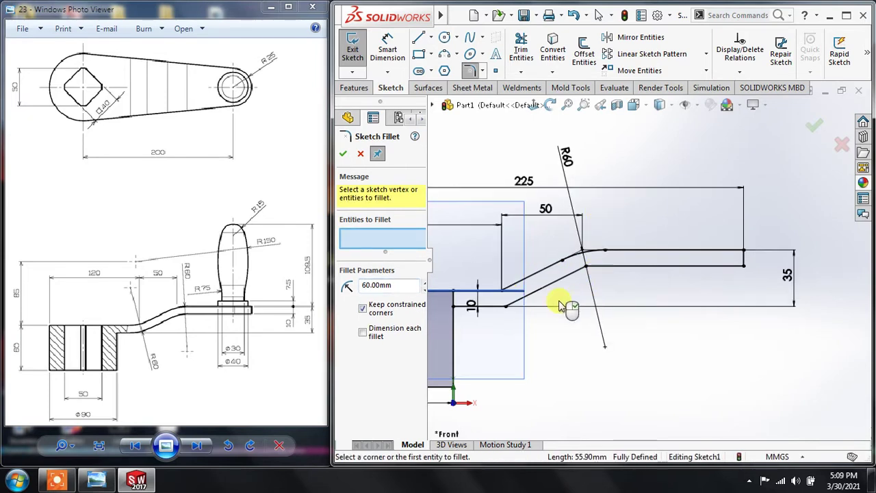
pyautogui.click(506, 303)
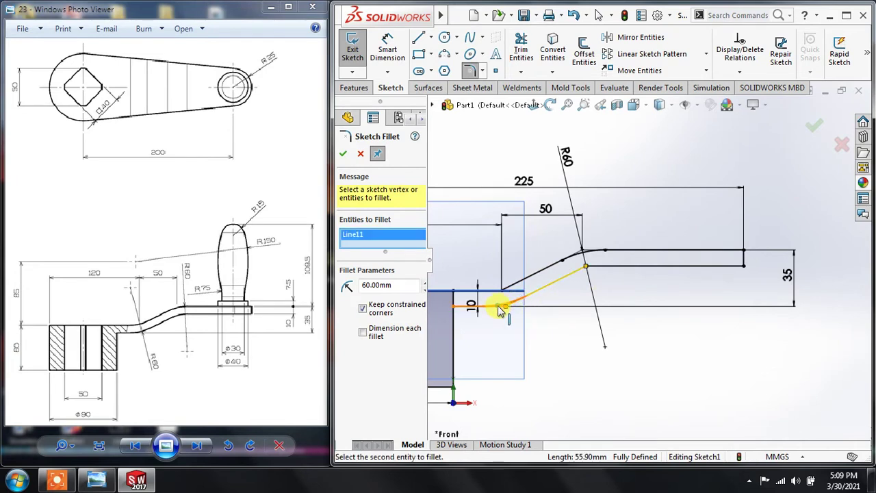
pyautogui.click(500, 252)
pyautogui.write('50')
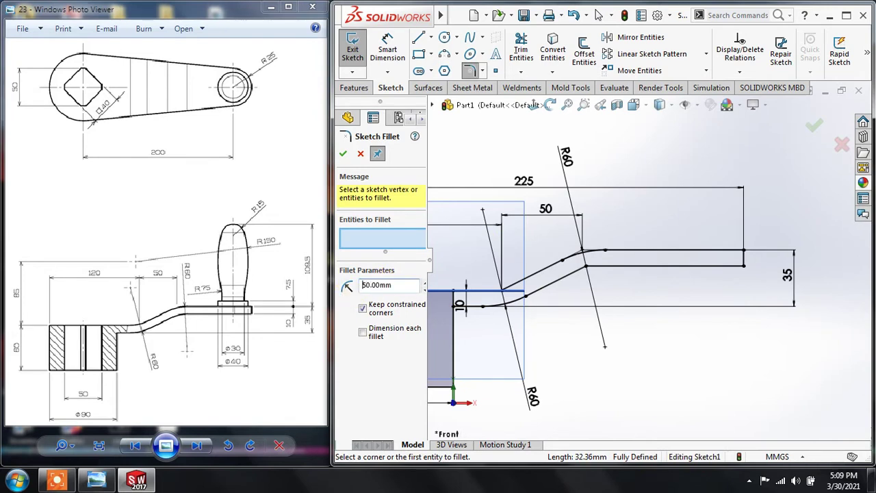
# Add R50 fillets at the diagonal's left and right bends, then undo the last one
pyautogui.click(528, 279)
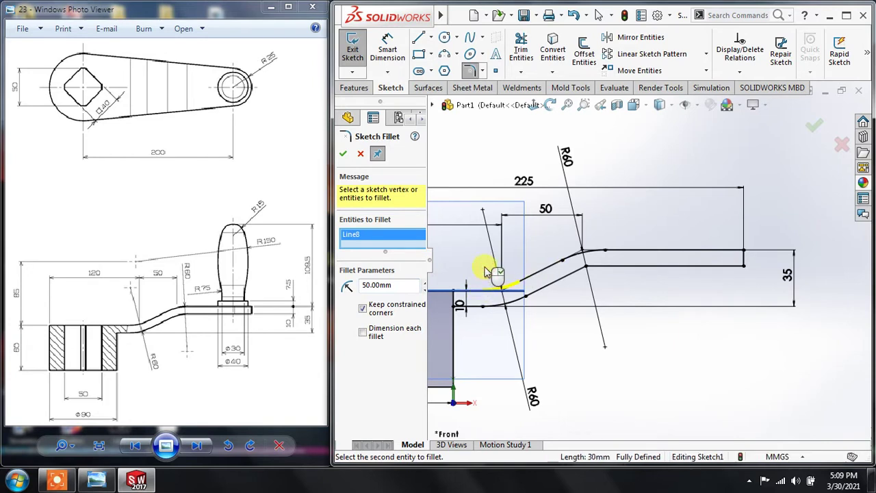
pyautogui.click(488, 291)
pyautogui.click(578, 272)
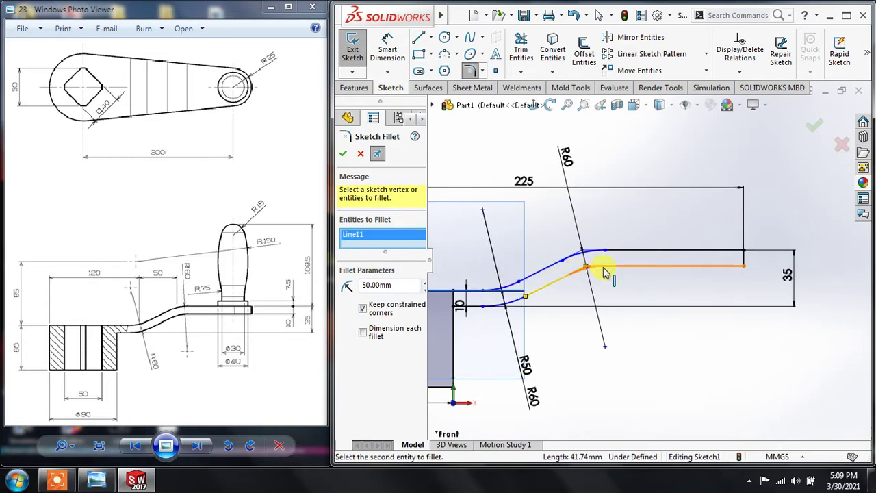
pyautogui.click(578, 284)
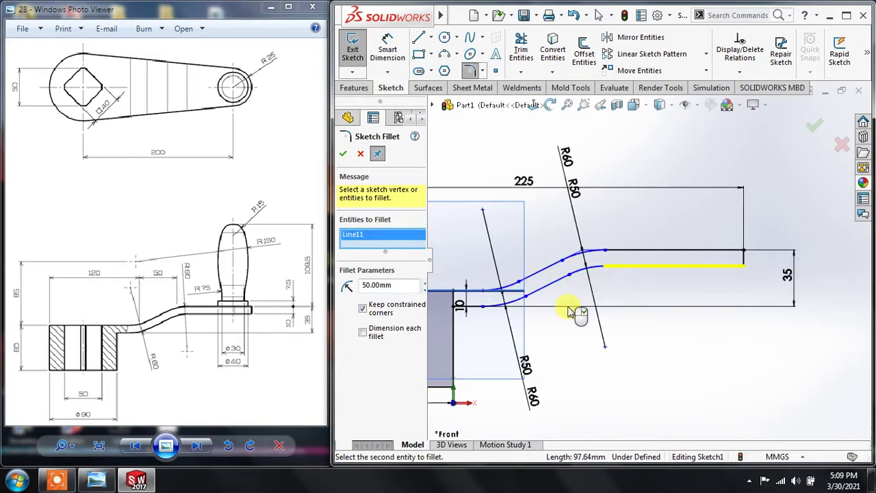
pyautogui.press('Escape')
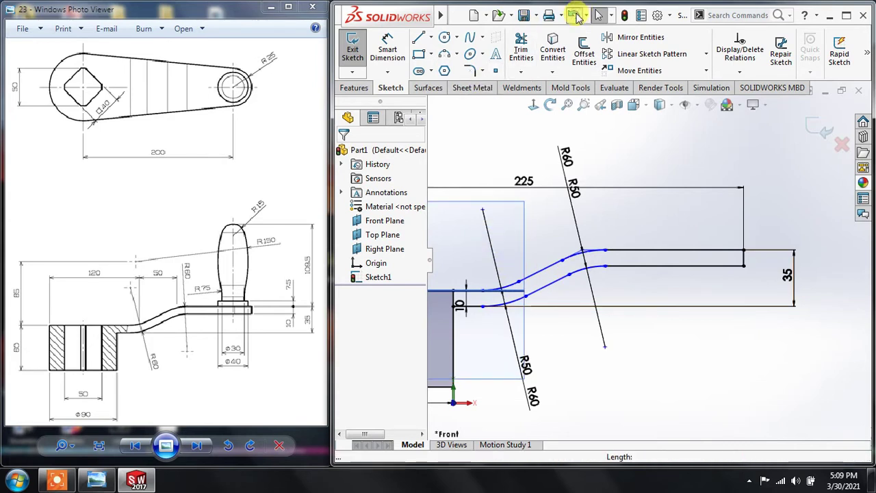
pyautogui.click(577, 17)
# Undo the remaining R50 fillet and exit the sketch
pyautogui.click(577, 17)
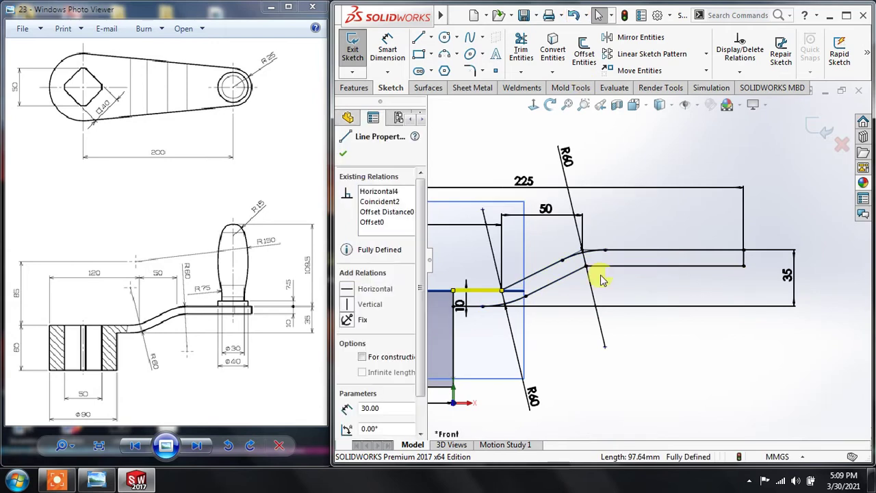
pyautogui.click(652, 355)
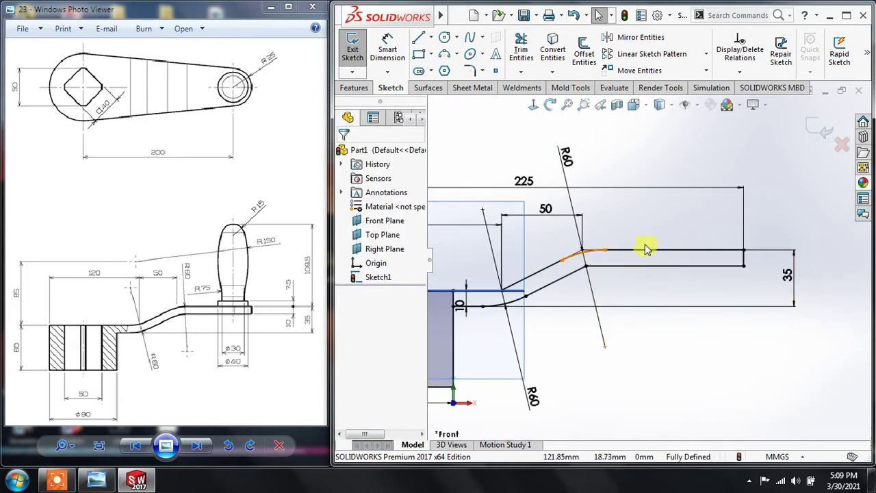
pyautogui.click(818, 129)
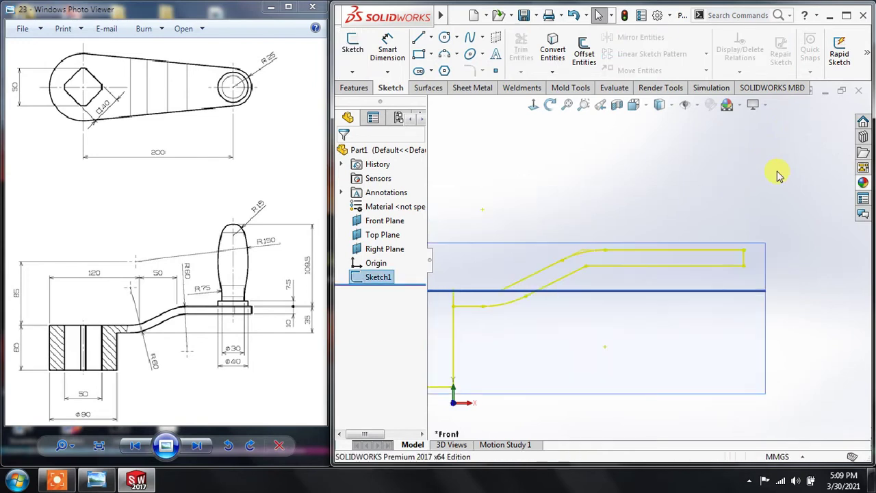
# Fit and orbit to a tilted 3D view, then start Extruded Boss/Base
pyautogui.press('f')
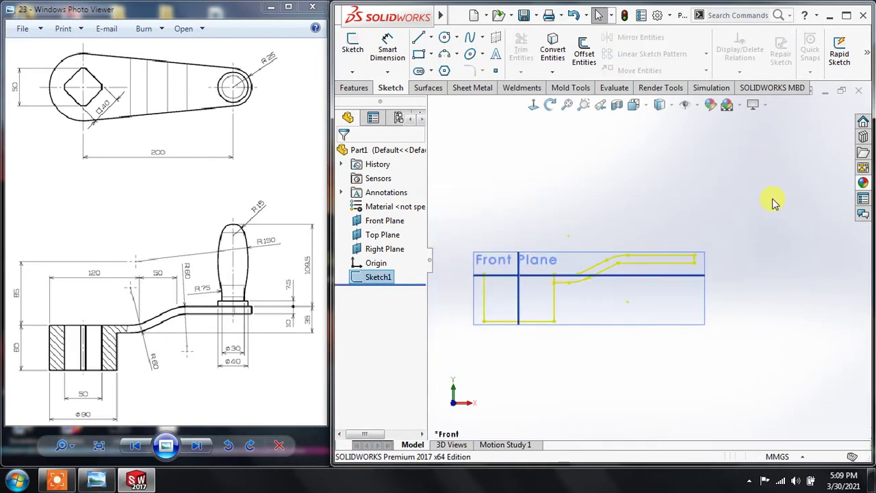
pyautogui.moveTo(732, 236); pyautogui.dragTo(657, 401, button='middle')
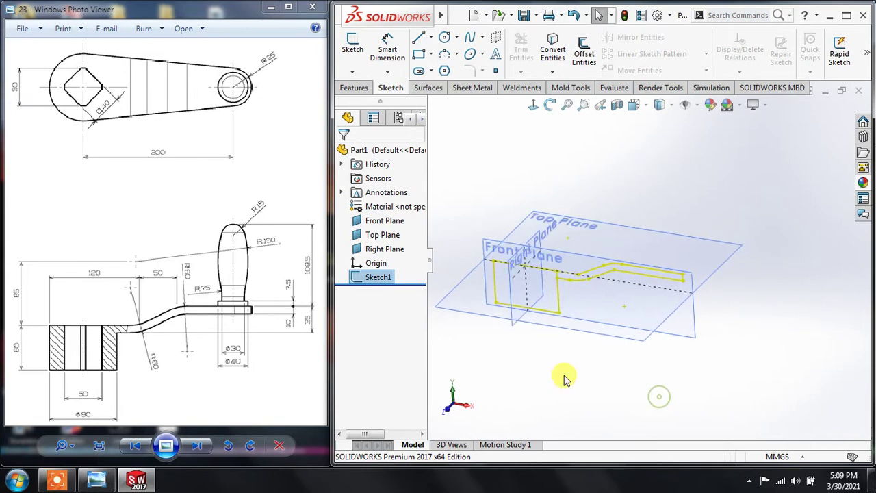
pyautogui.scroll(-2, 466, 268)
pyautogui.scroll(-2, 465, 268)
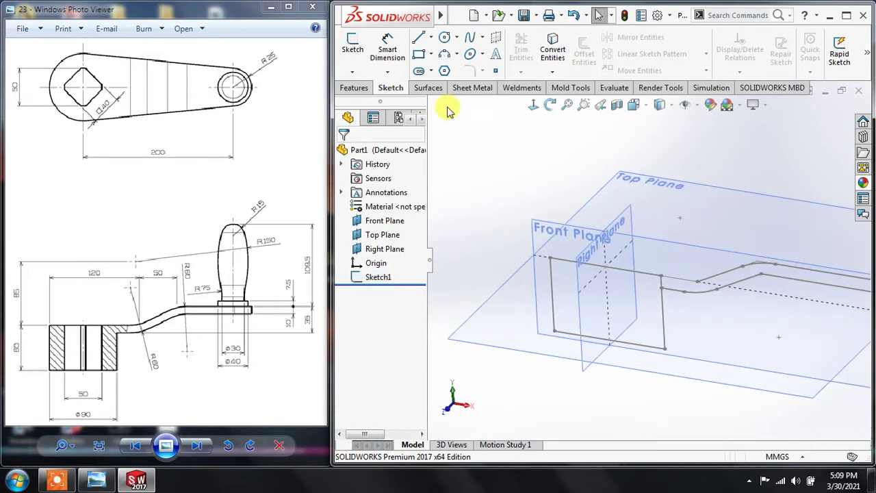
pyautogui.click(352, 91)
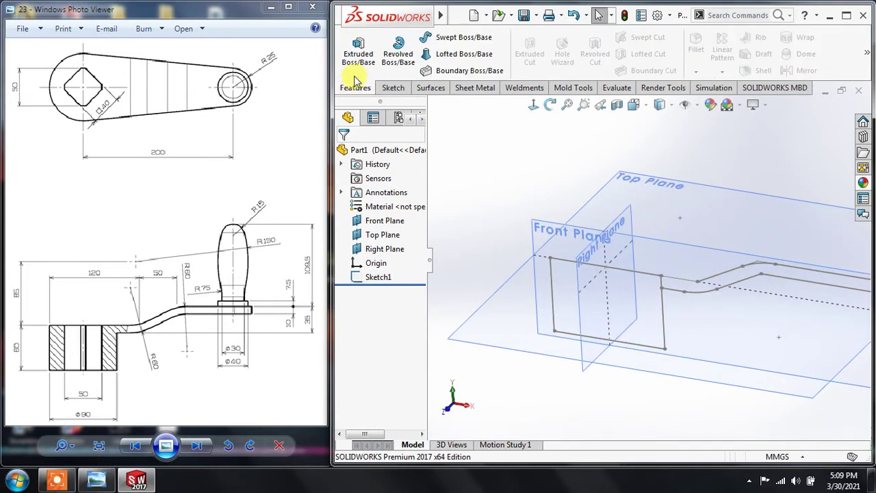
pyautogui.click(356, 50)
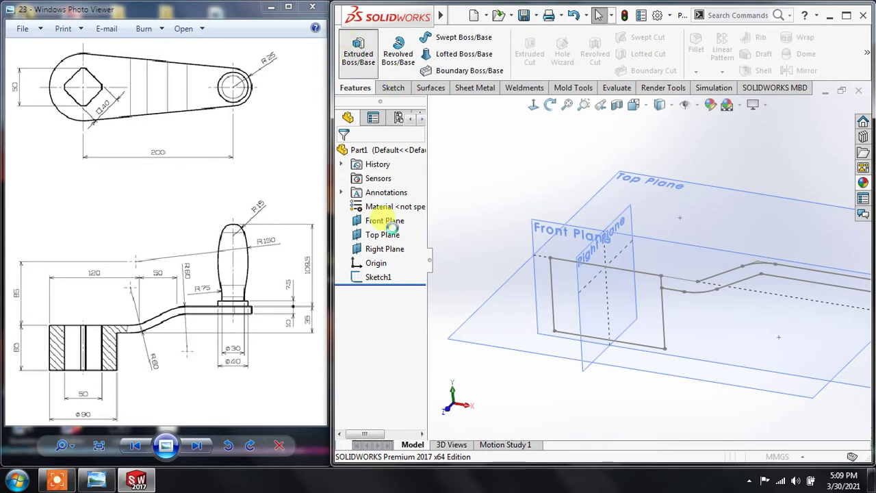
# Extrude the boss rectangle and arm regions 90 mm Mid Plane into one solid
pyautogui.click(557, 315)
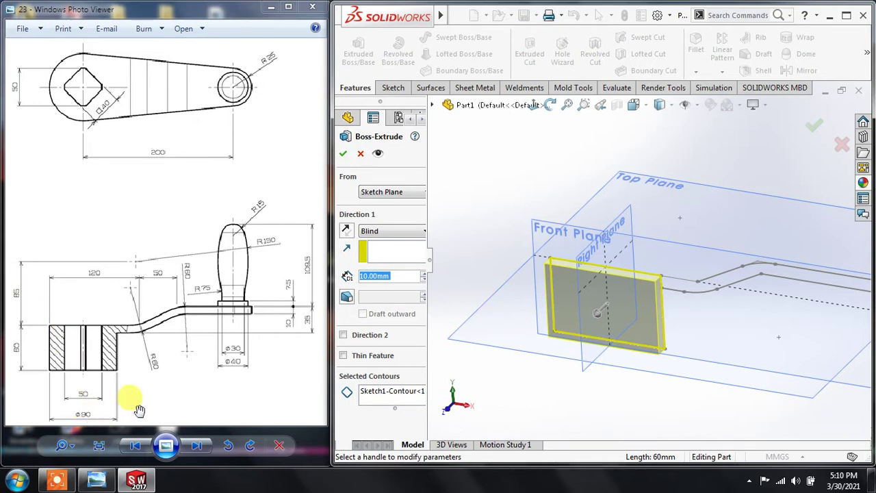
pyautogui.click(396, 234)
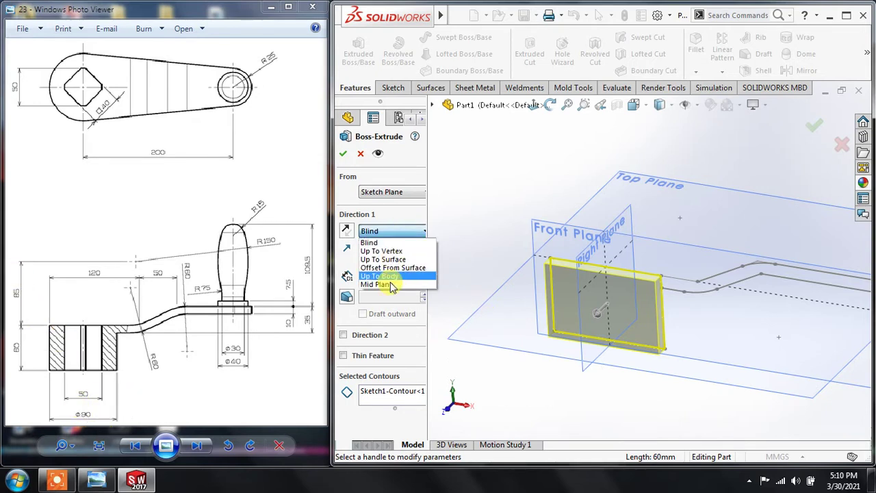
pyautogui.click(387, 272)
pyautogui.click(400, 278)
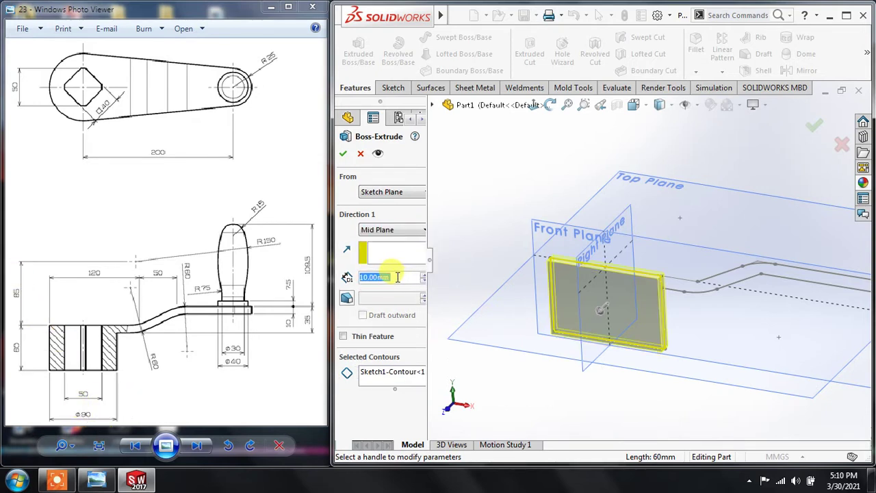
pyautogui.write('90')
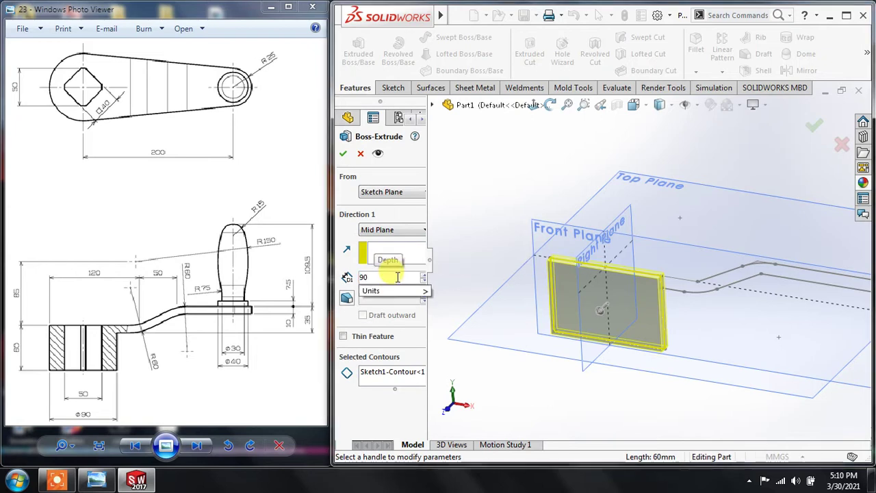
pyautogui.press('Return')
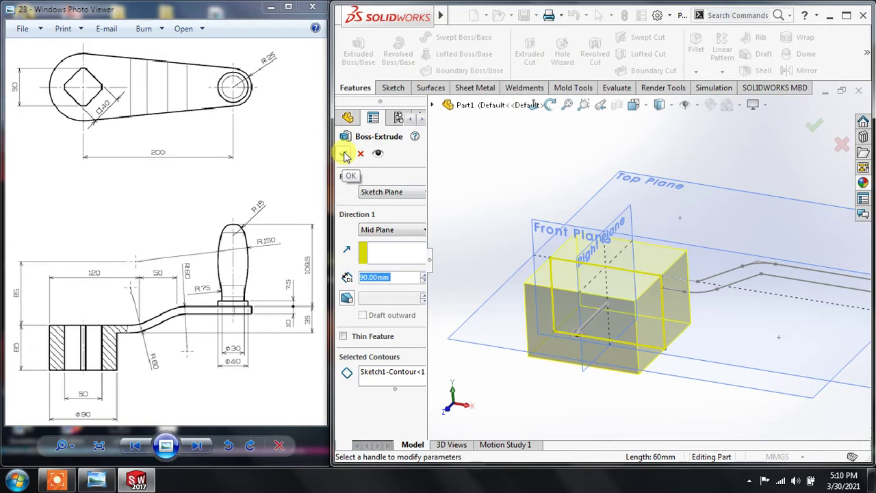
pyautogui.click(400, 380)
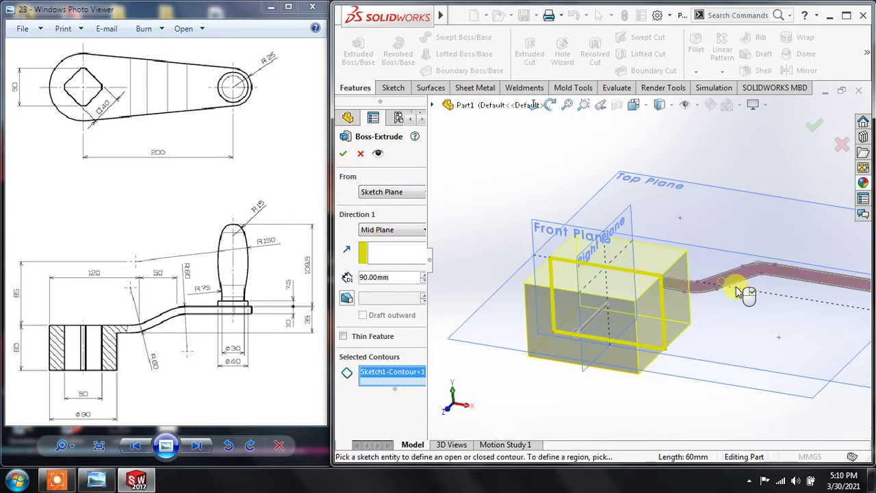
pyautogui.click(736, 316)
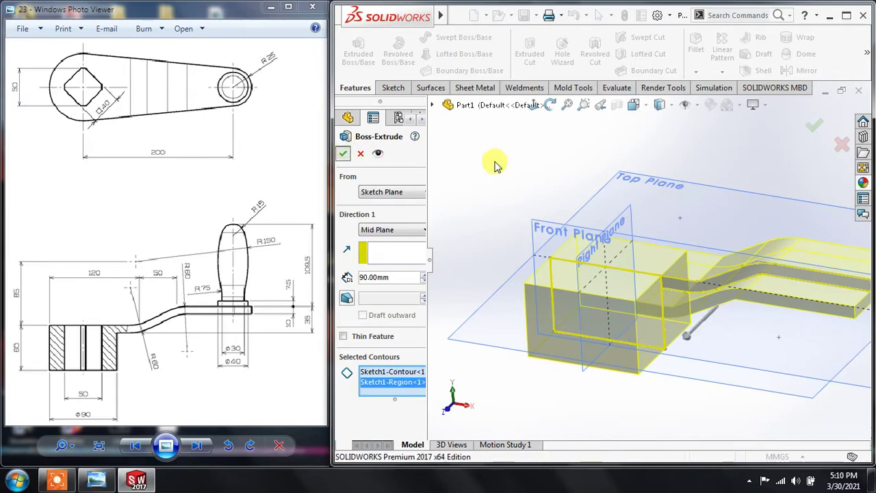
pyautogui.press('Return')
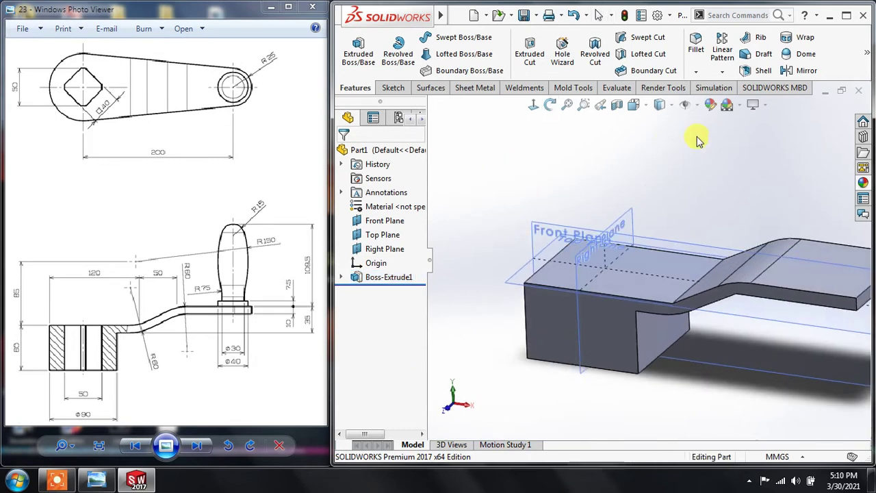
# Hide the reference planes and fillet both crank-arm bend edges at 50 mm radius as Fillet1
pyautogui.click(684, 104)
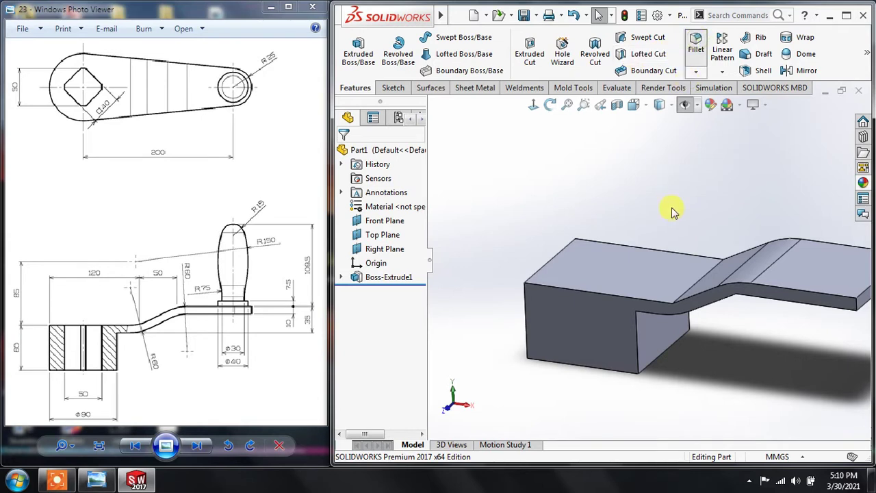
pyautogui.click(693, 284)
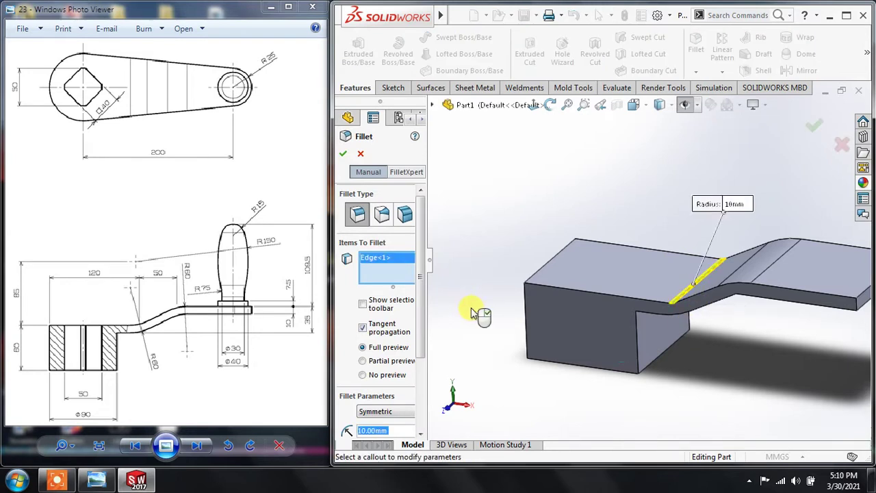
pyautogui.write('50')
pyautogui.press('Return')
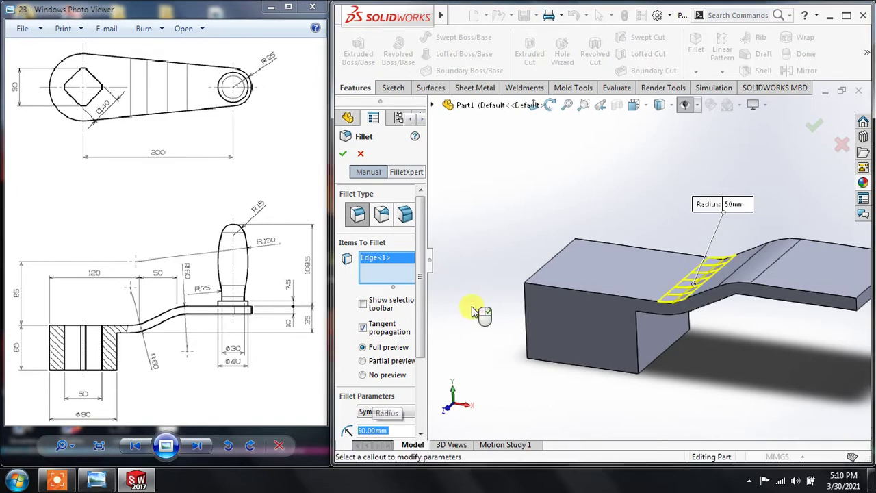
pyautogui.moveTo(764, 365)
pyautogui.mouseDown(button='middle')
pyautogui.moveTo(770, 295)
pyautogui.moveTo(733, 294)
pyautogui.mouseUp(button='middle')
pyautogui.click(758, 290)
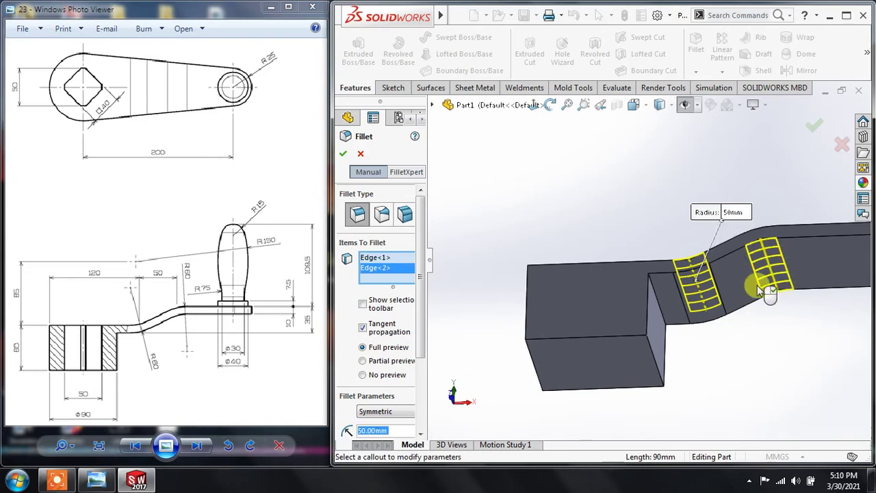
pyautogui.click(814, 124)
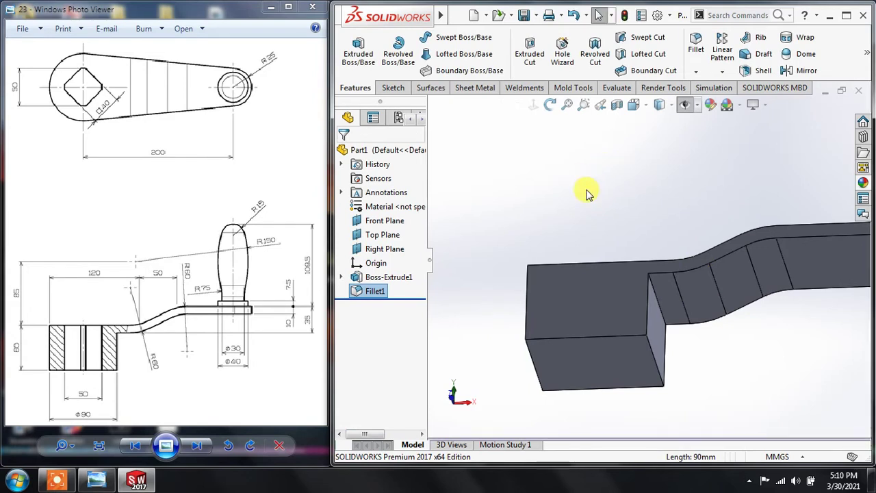
pyautogui.press('Left')
pyautogui.press('Left')
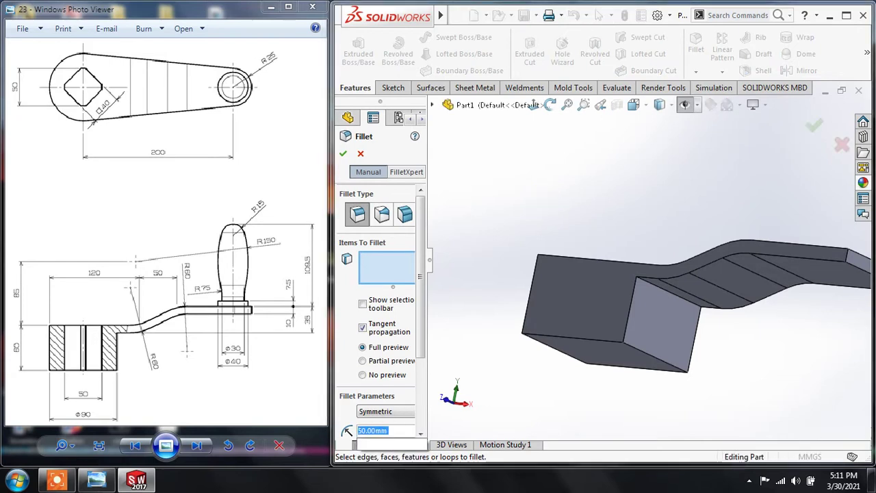
# Fillet the hub block's vertical edges at 45 mm radius, creating Fillet2
pyautogui.write('45')
pyautogui.press('Return')
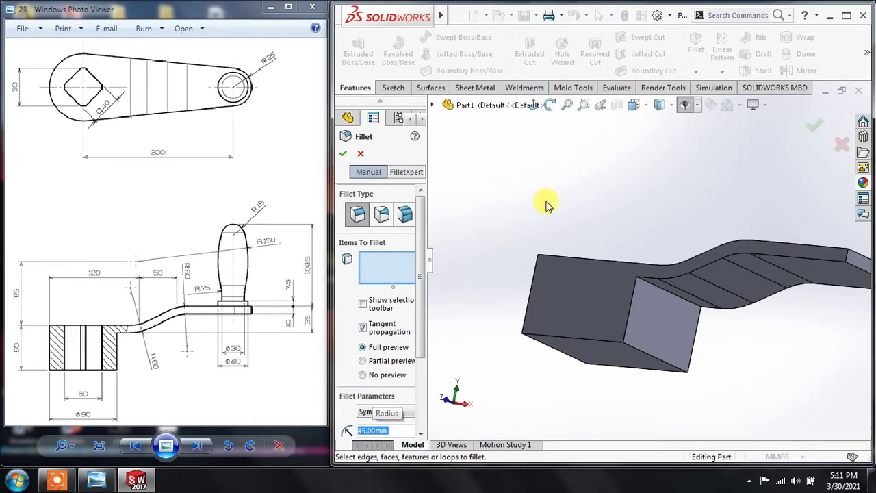
pyautogui.click(696, 345)
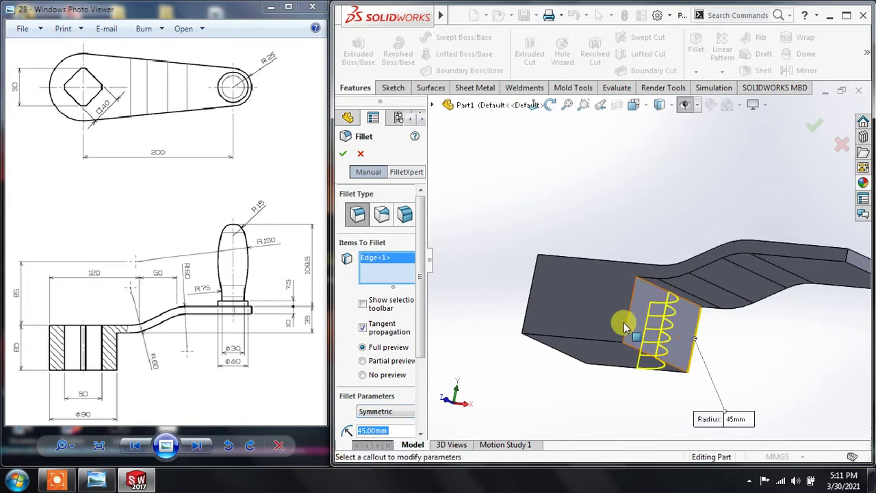
pyautogui.click(529, 306)
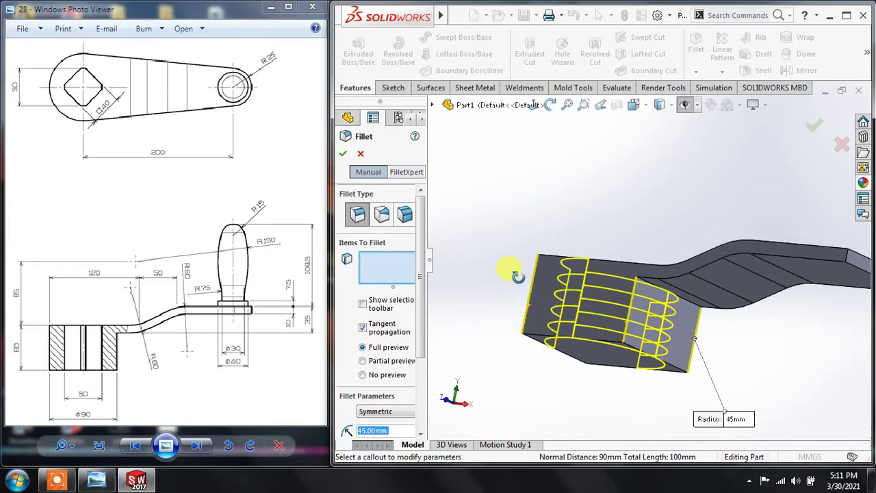
pyautogui.moveTo(508, 267)
pyautogui.mouseDown(button='middle')
pyautogui.moveTo(527, 274)
pyautogui.moveTo(534, 242)
pyautogui.moveTo(542, 303)
pyautogui.mouseUp(button='middle')
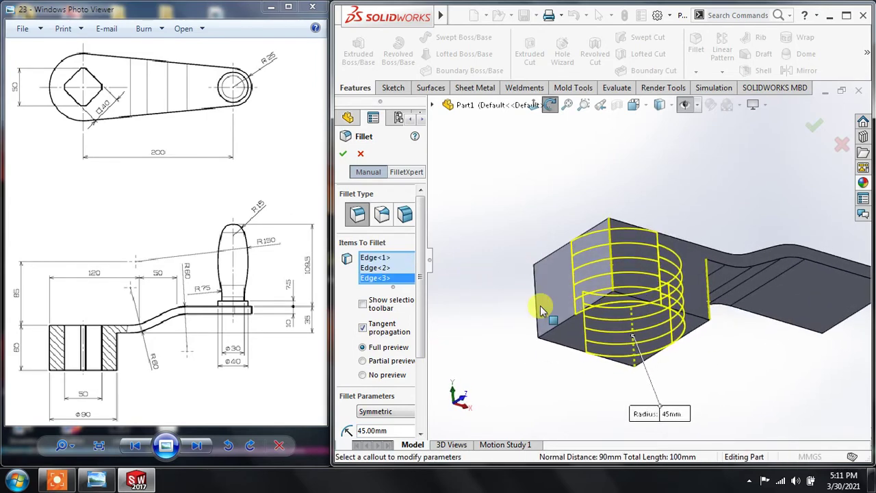
pyautogui.click(531, 301)
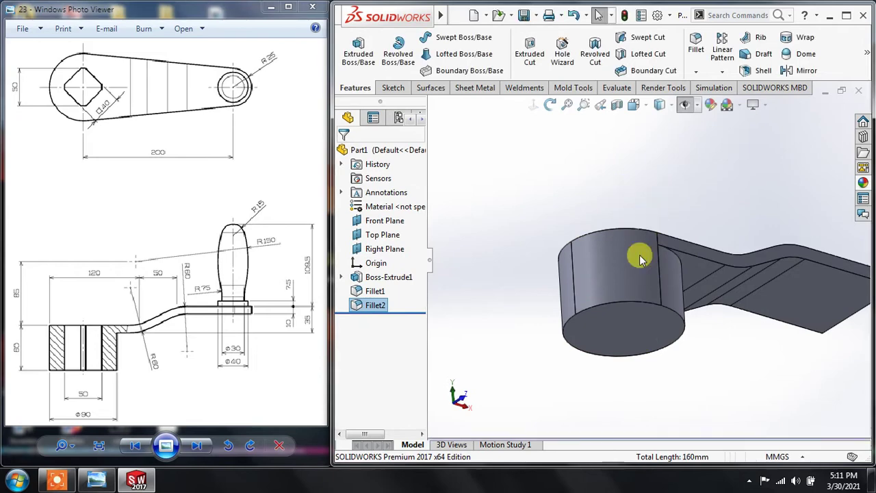
# Show the reference planes, start a sketch on the Top Plane, and view it Normal To
pyautogui.moveTo(621, 293)
pyautogui.mouseDown(button='middle')
pyautogui.moveTo(610, 221)
pyautogui.moveTo(651, 260)
pyautogui.moveTo(648, 272)
pyautogui.moveTo(646, 263)
pyautogui.mouseUp(button='middle')
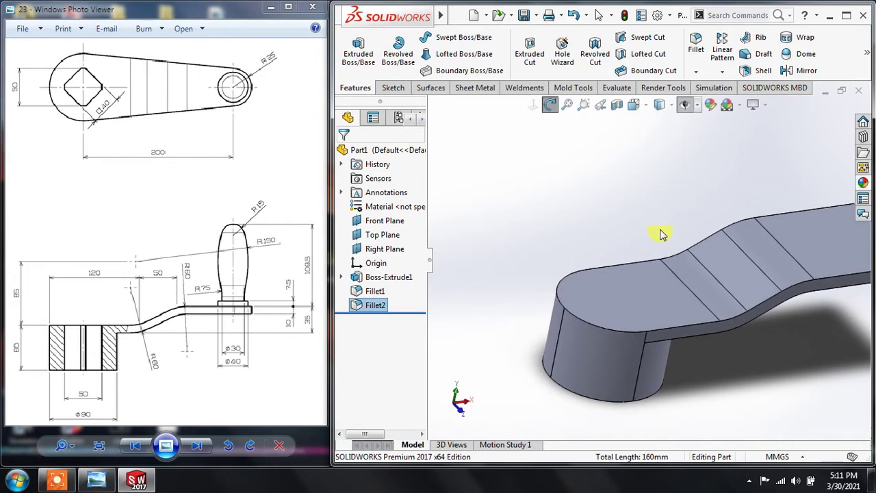
pyautogui.click(682, 105)
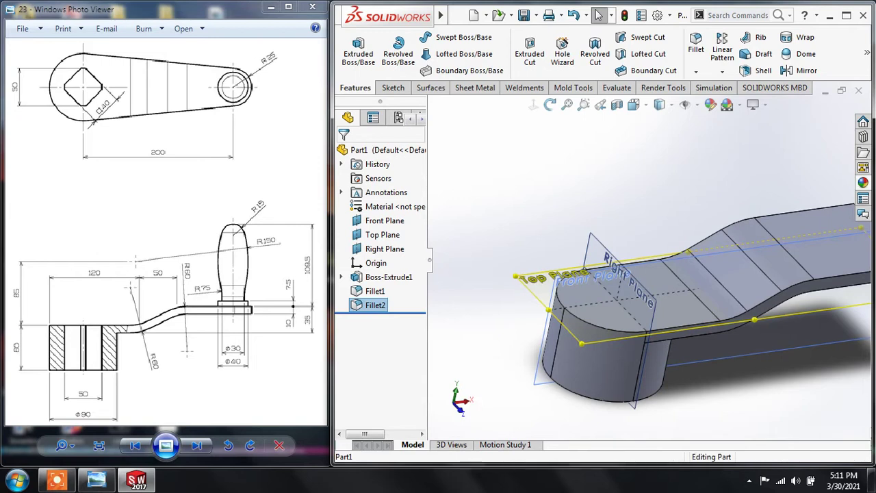
pyautogui.click(555, 268)
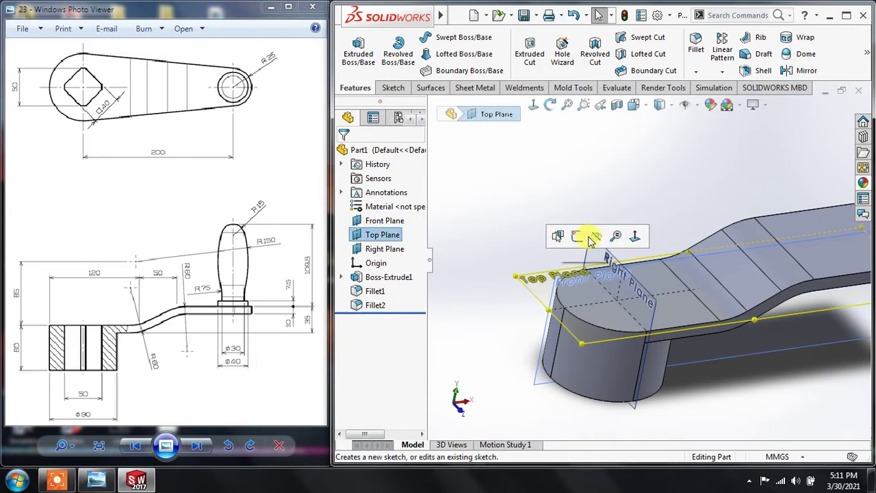
pyautogui.click(578, 237)
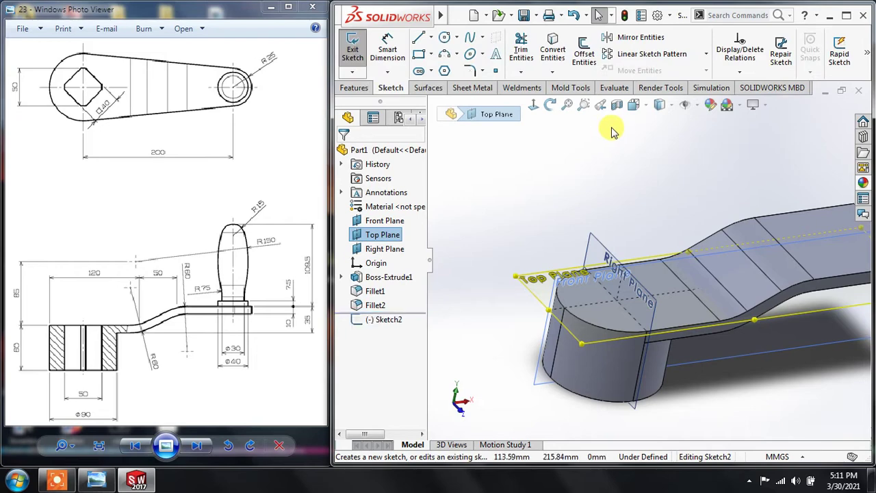
pyautogui.click(533, 104)
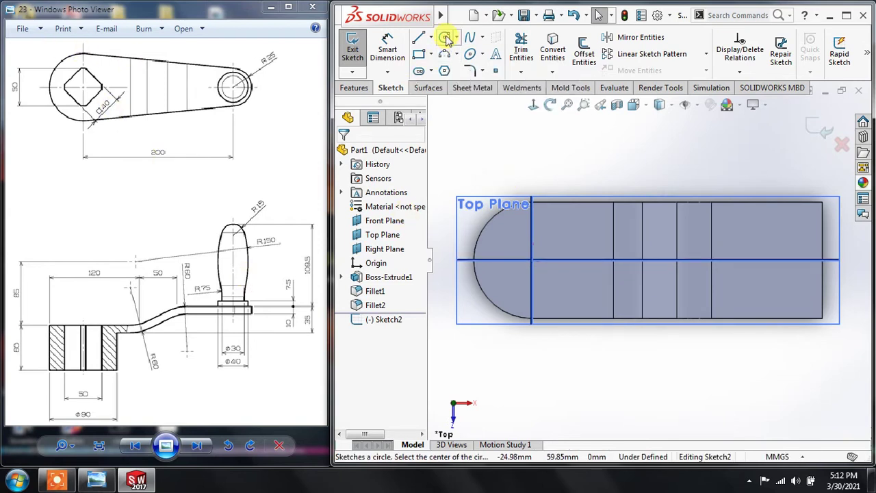
# Draw two circles, one centred on the origin and one at the arm's far end
pyautogui.click(445, 37)
pyautogui.write('90')
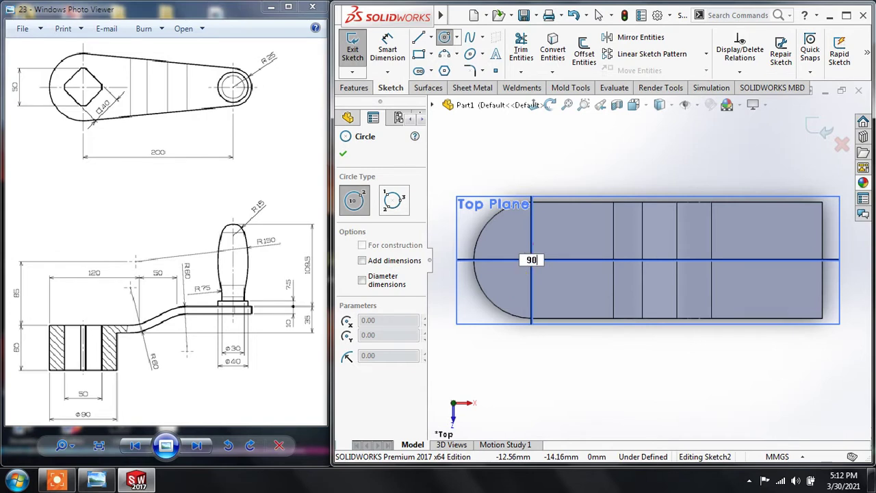
pyautogui.click(518, 283)
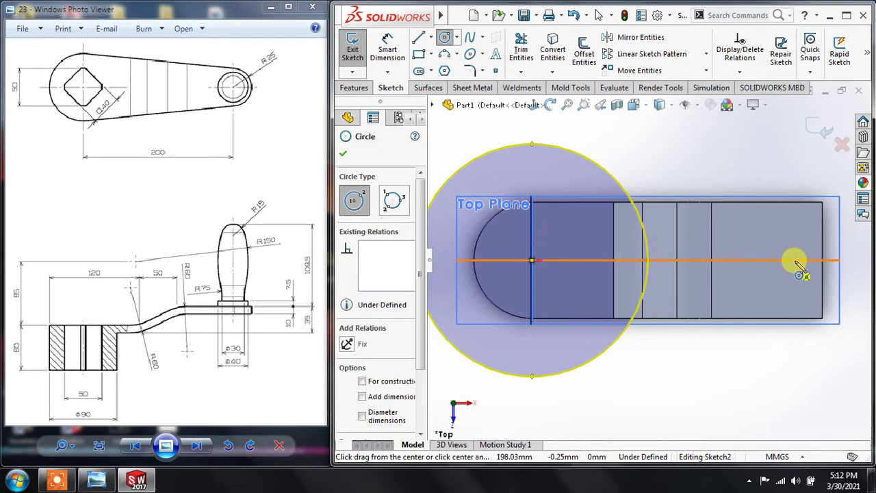
pyautogui.click(790, 260)
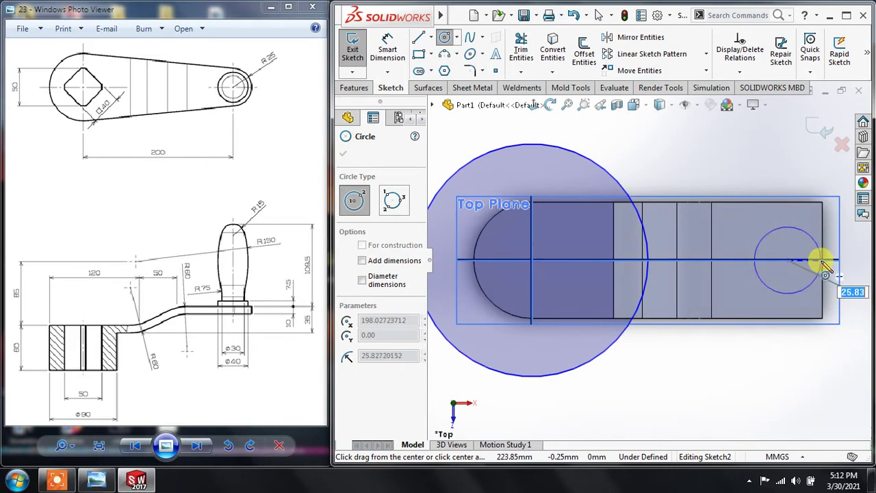
pyautogui.click(821, 260)
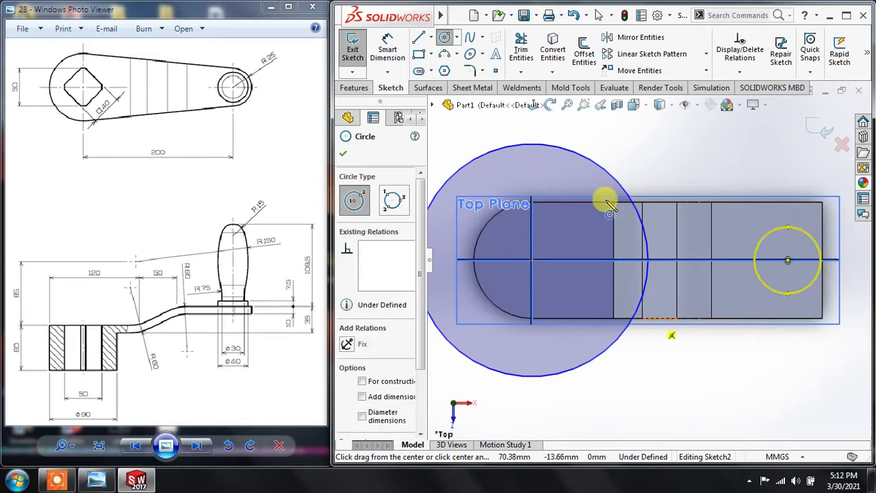
pyautogui.press('Escape')
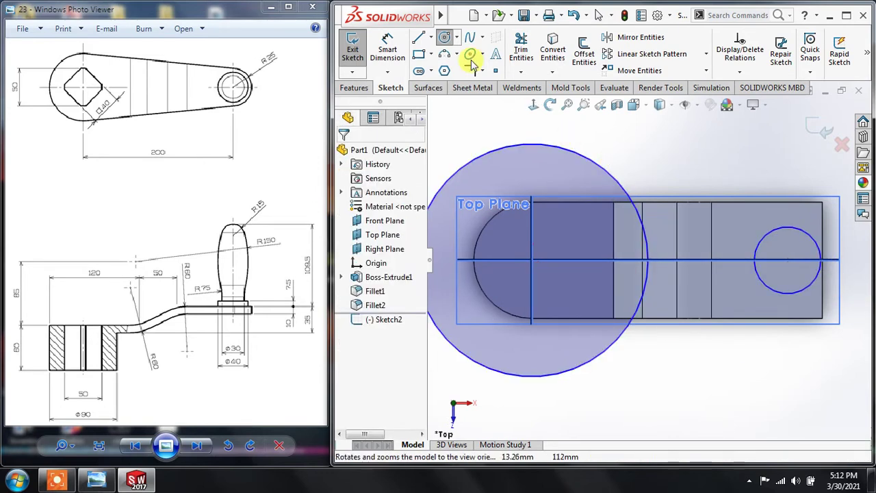
# Dimension the large circle to Ø90 and the arm-end circle to Ø50
pyautogui.click(582, 157)
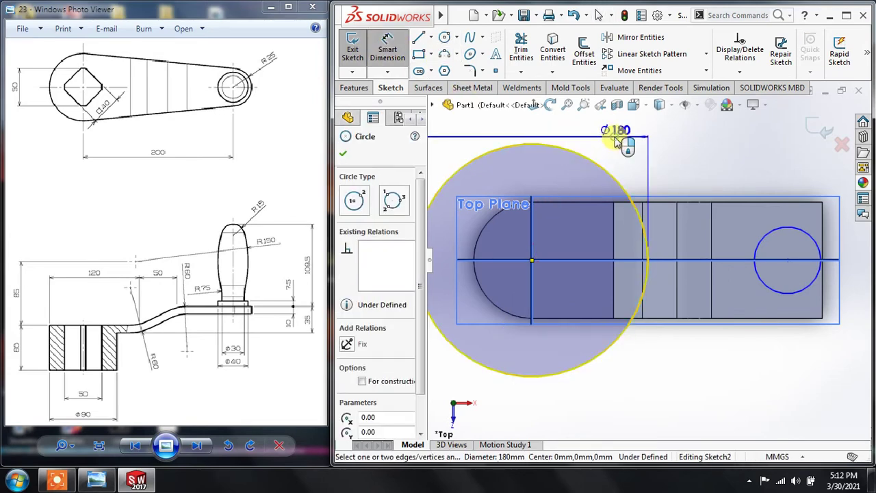
pyautogui.click(613, 141)
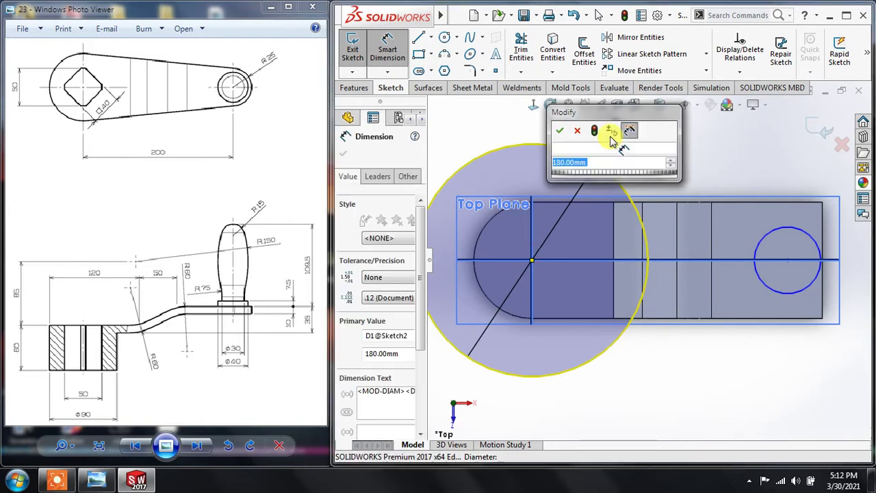
pyautogui.write('90')
pyautogui.press('Return')
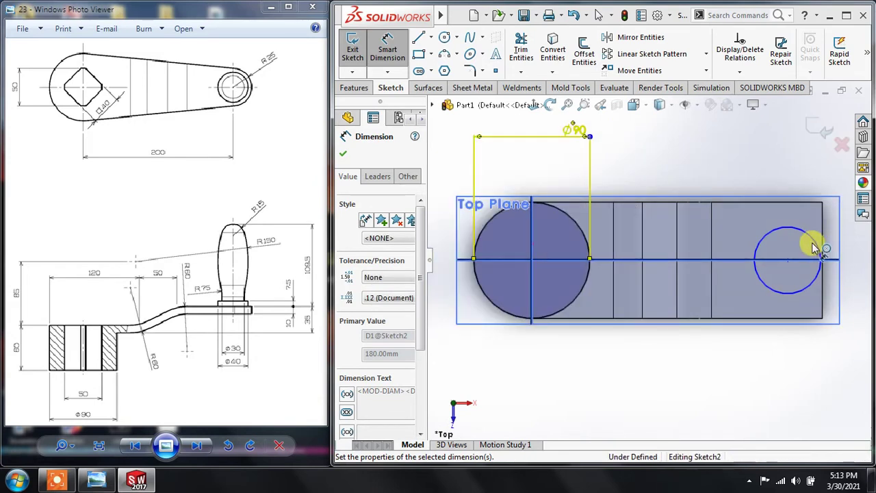
pyautogui.click(760, 155)
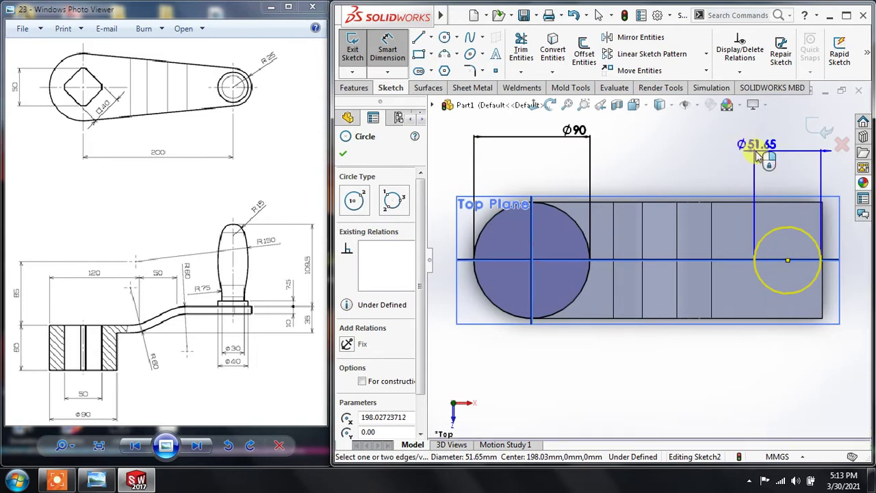
pyautogui.click(758, 155)
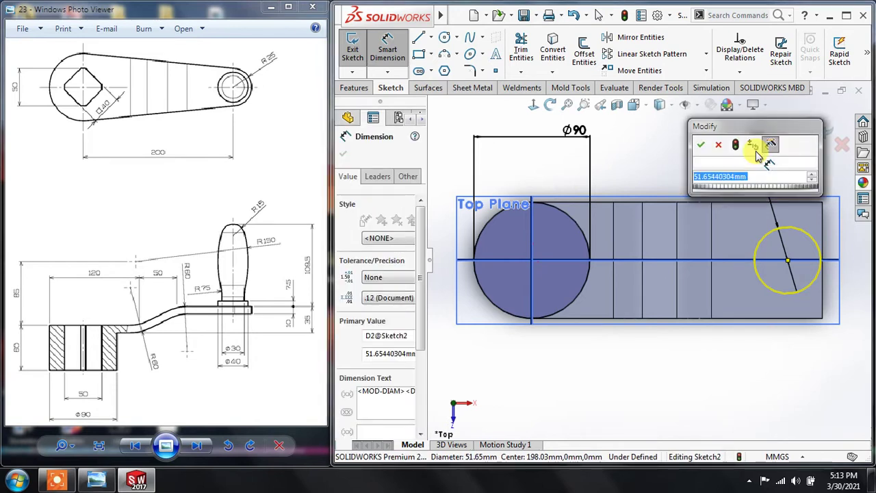
pyautogui.write('50')
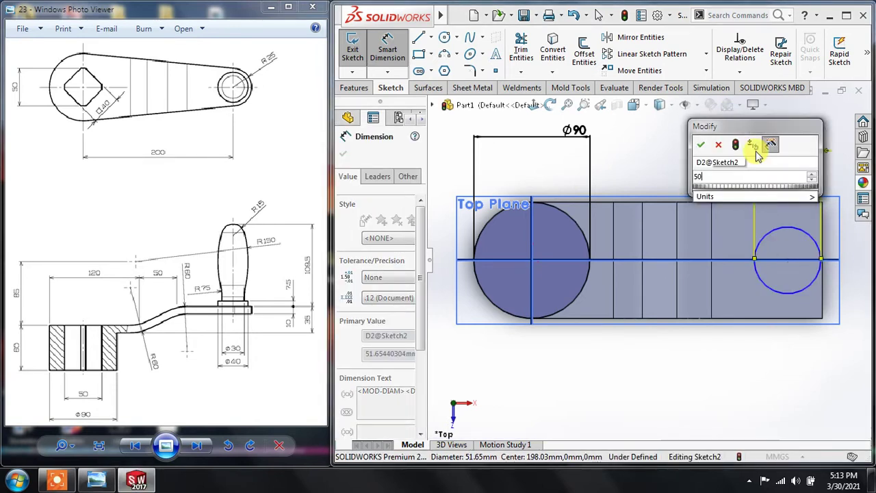
pyautogui.press('Escape')
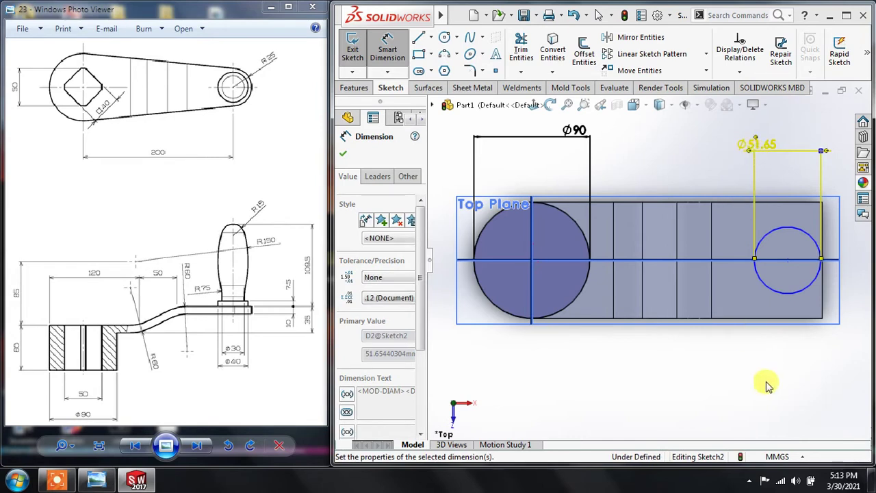
pyautogui.write('Ø50')
pyautogui.click(772, 366)
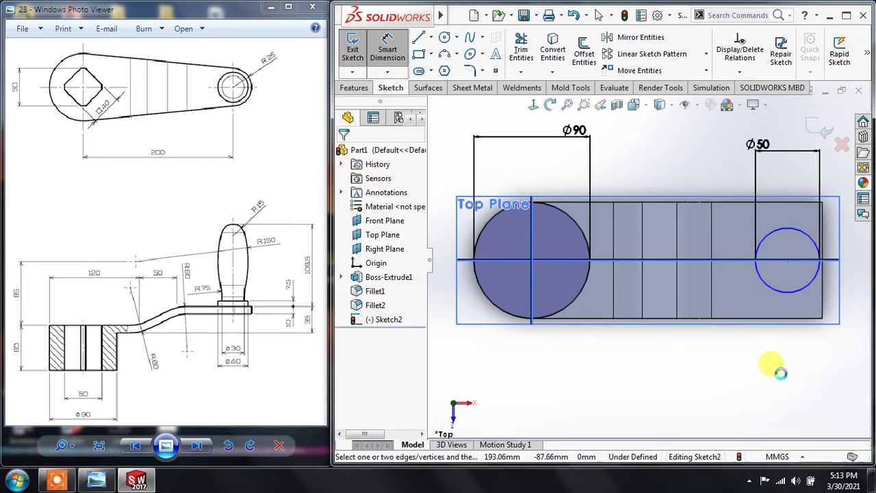
# Relate the Ø50 circle tangent to the arm's end edge
pyautogui.click(814, 281)
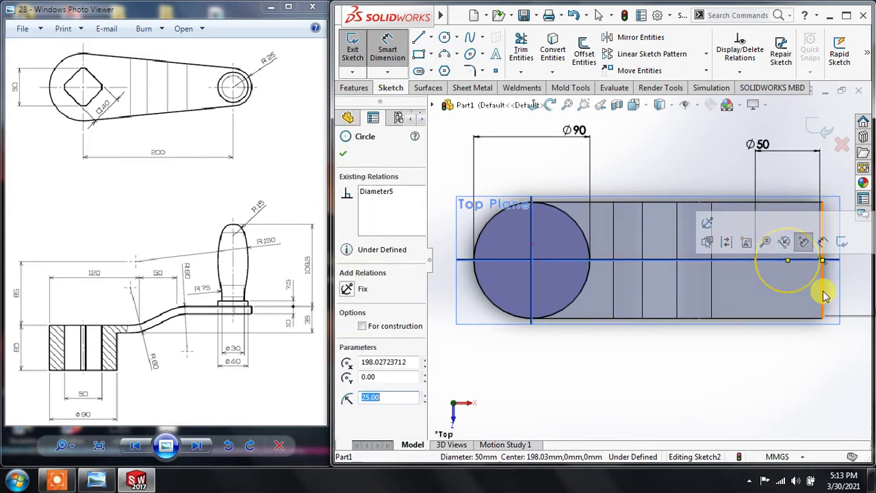
pyautogui.press('Escape')
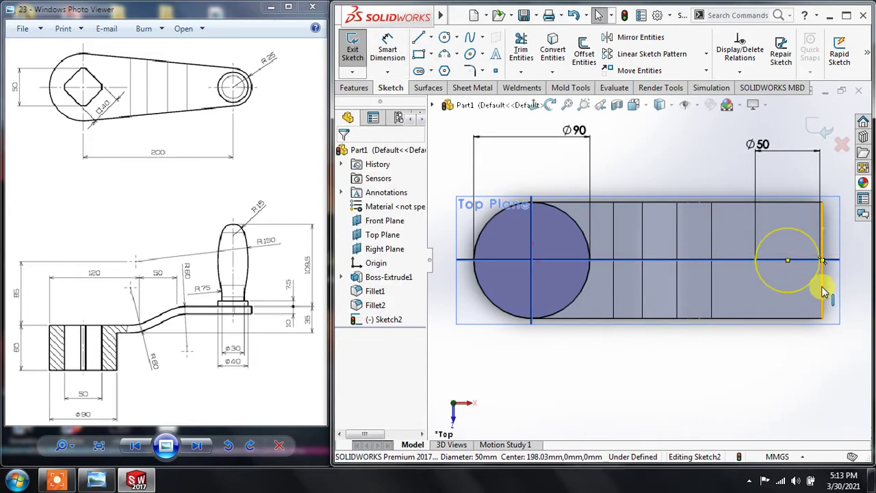
pyautogui.keyDown('ctrl'); pyautogui.click(824, 292); pyautogui.keyUp('ctrl')
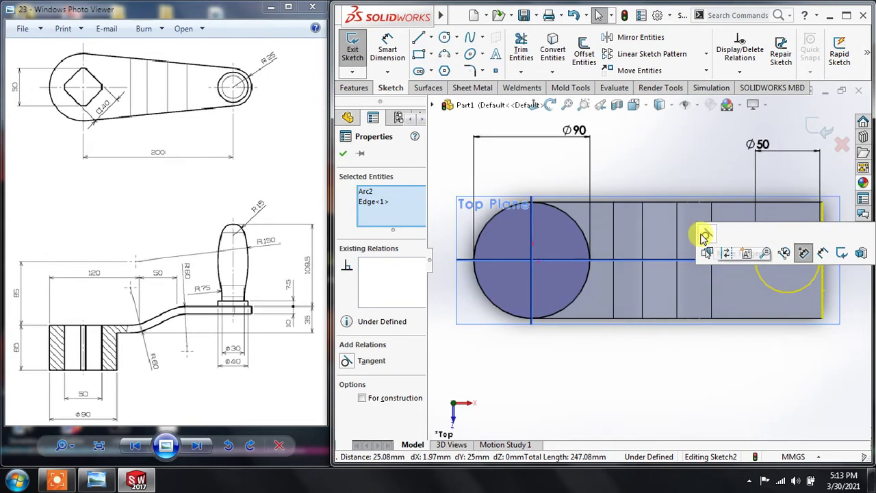
pyautogui.click(707, 252)
pyautogui.click(708, 347)
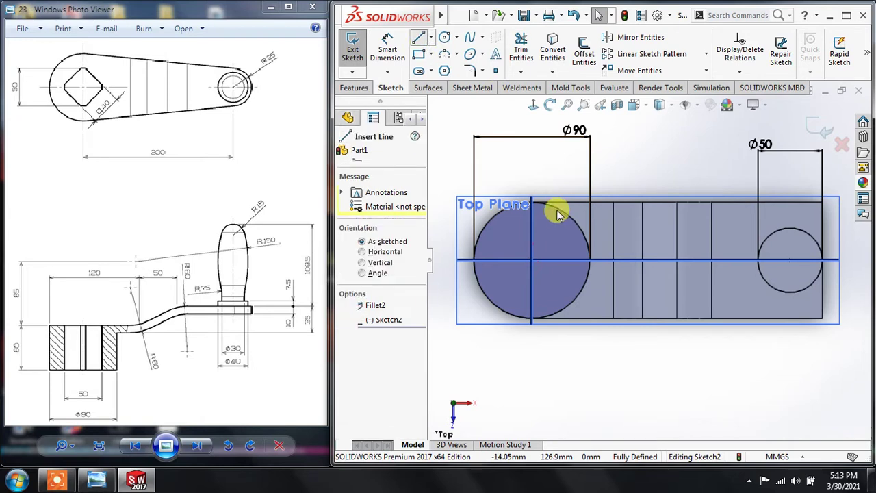
# Draw top and bottom lines from the Ø90 circle, tangent to the Ø50 circle
pyautogui.click(626, 223)
pyautogui.click(791, 235)
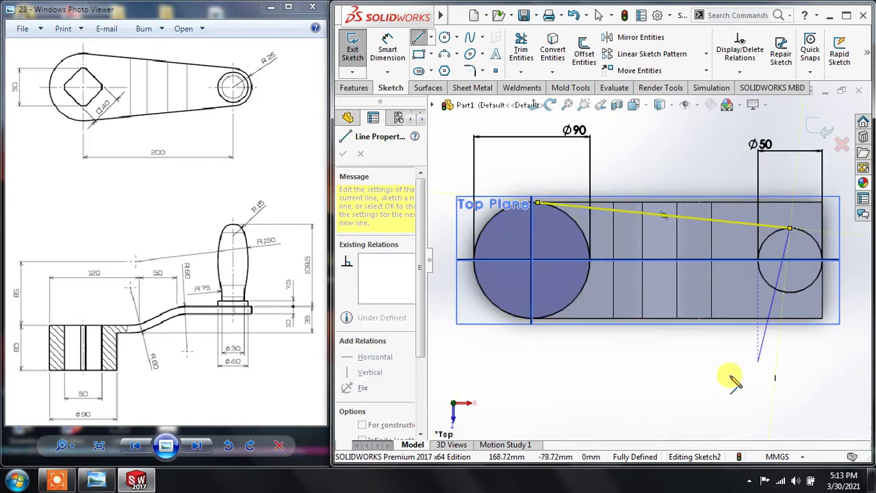
pyautogui.press('Escape')
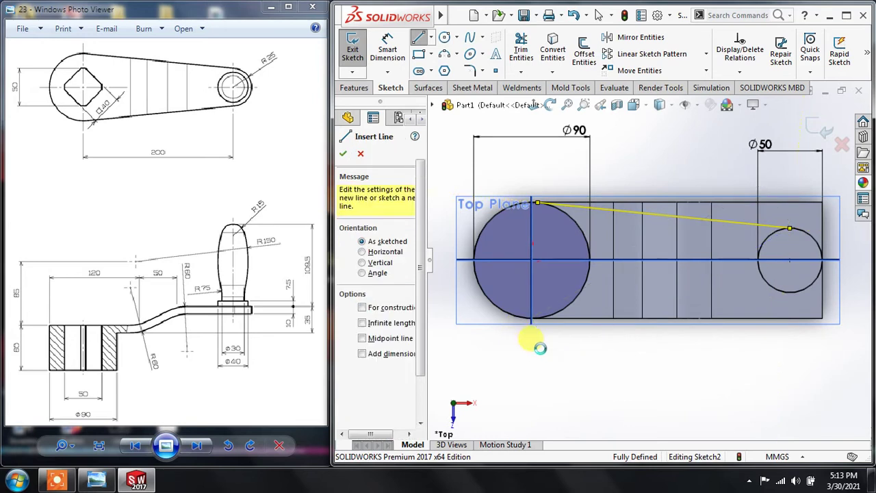
pyautogui.press('Escape')
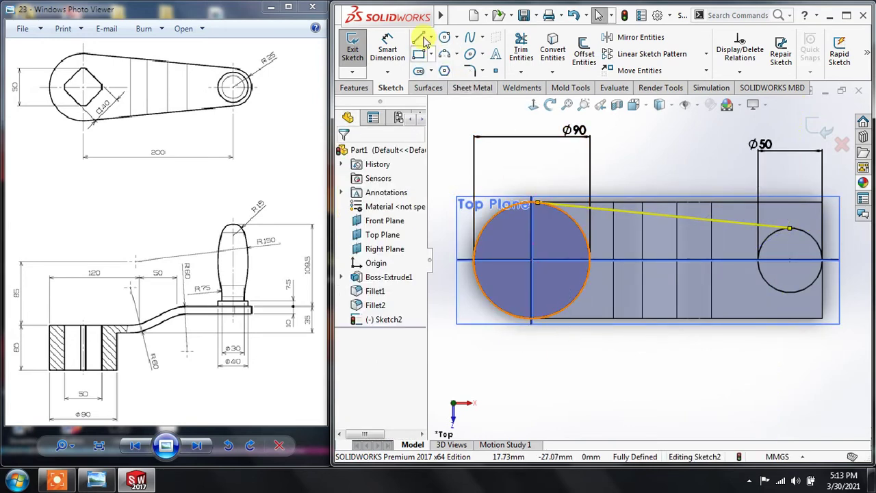
pyautogui.click(419, 35)
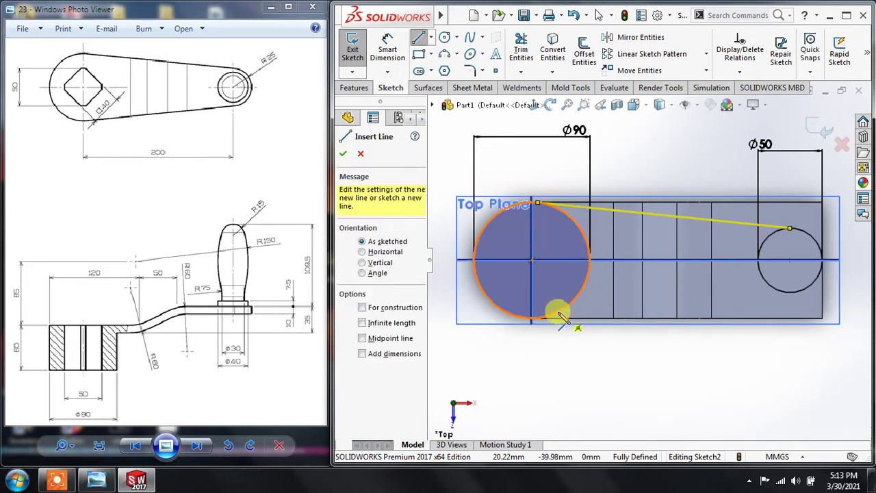
pyautogui.click(557, 316)
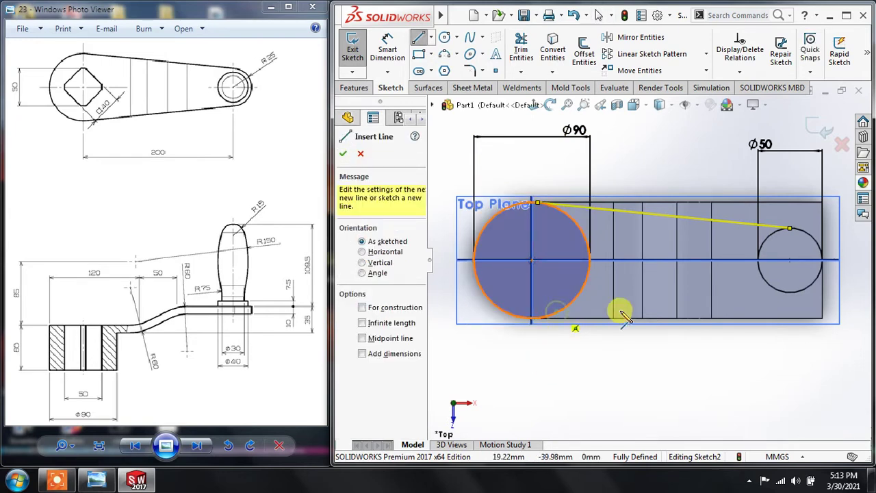
pyautogui.click(790, 293)
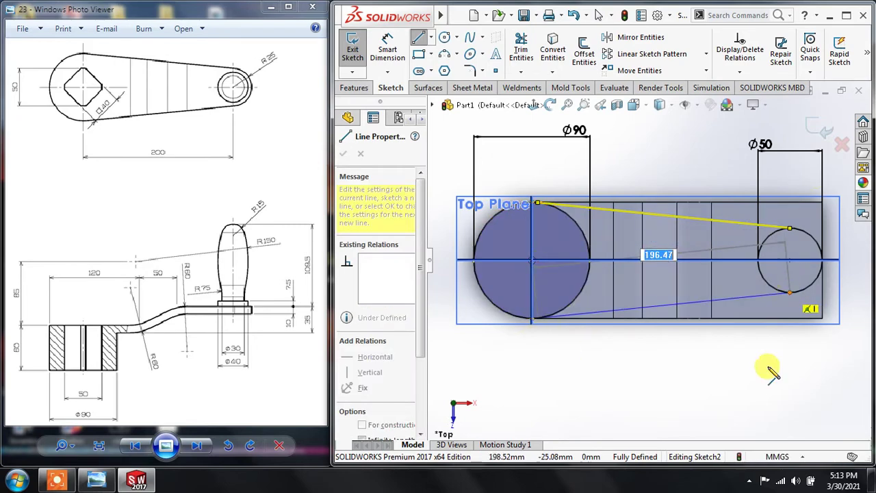
pyautogui.press('Escape')
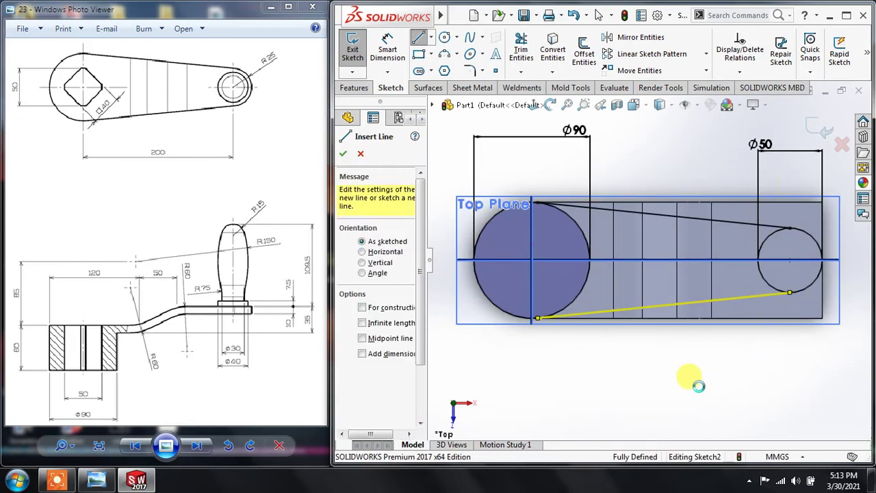
pyautogui.press('Escape')
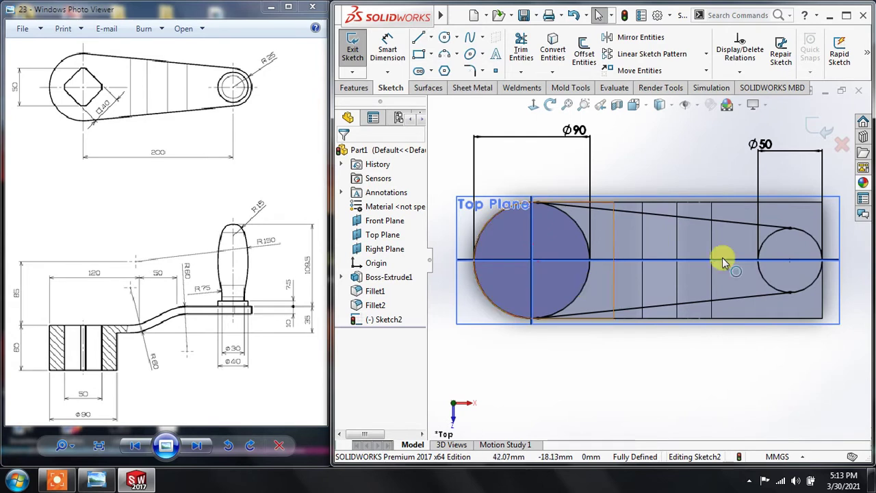
# Power-trim the inner arcs of the Ø90 and Ø50 circles
pyautogui.click(521, 51)
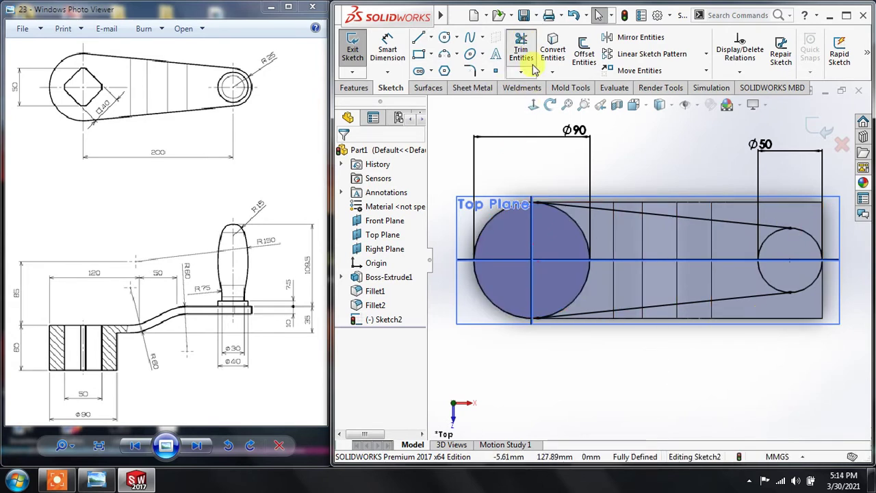
pyautogui.click(582, 230)
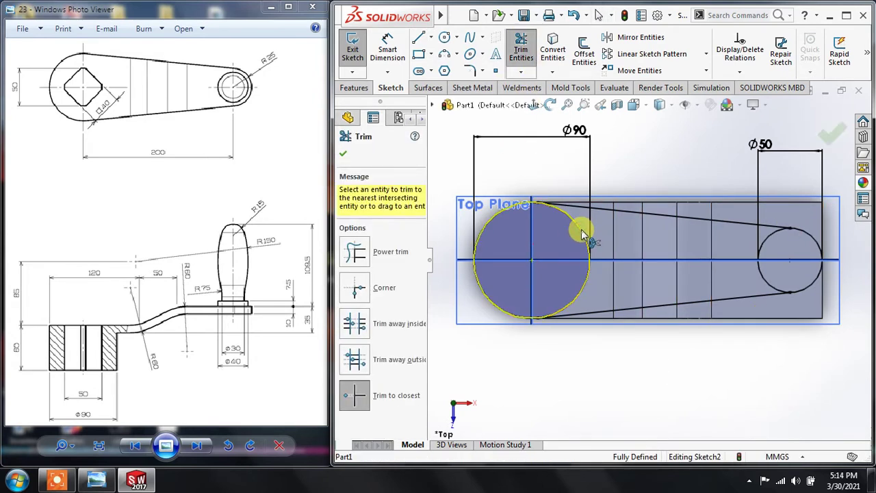
pyautogui.click(768, 245)
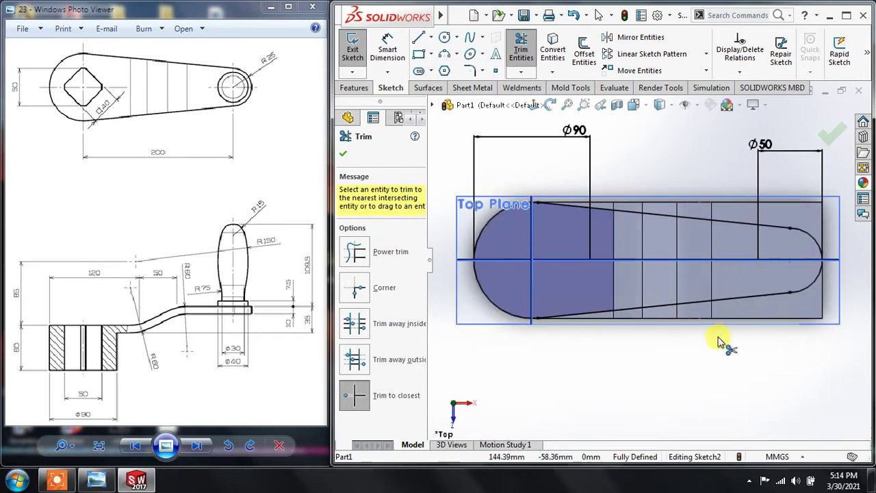
pyautogui.press('Escape')
pyautogui.press('Escape')
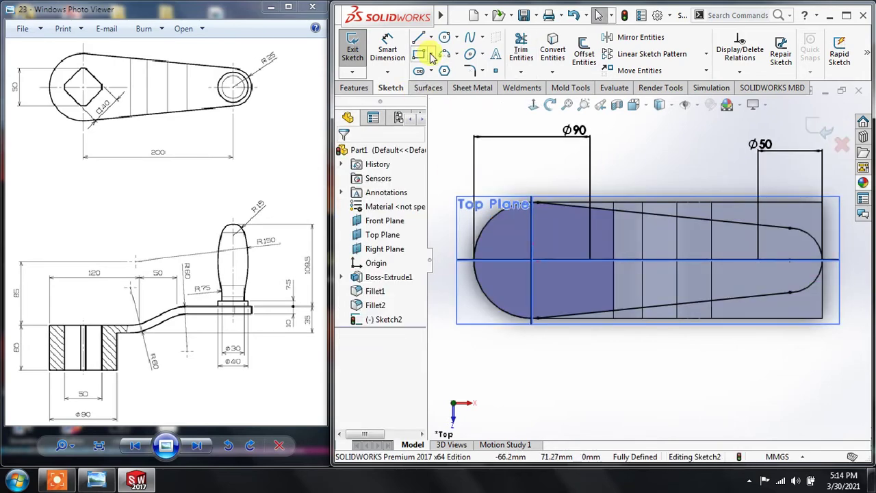
# Draw a tilted 3 Point Center Rectangle centred on the origin inside the hub end
pyautogui.click(431, 54)
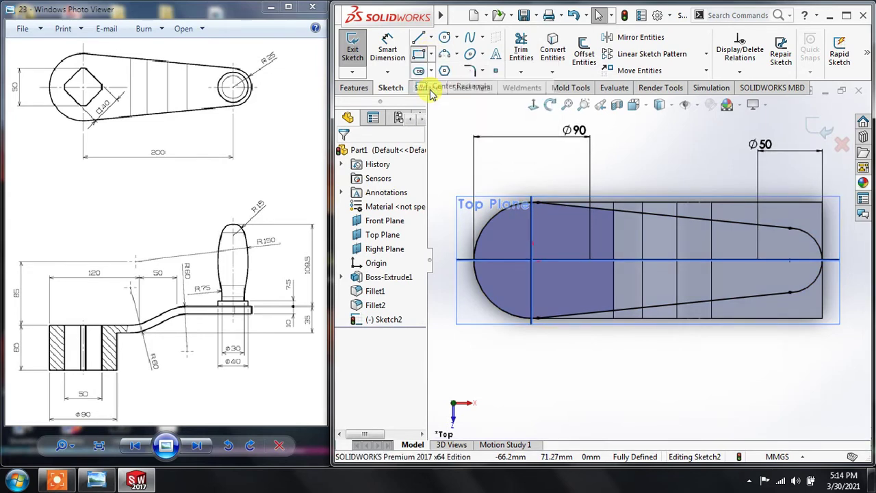
pyautogui.moveTo(534, 271); pyautogui.dragTo(527, 258, button='right')
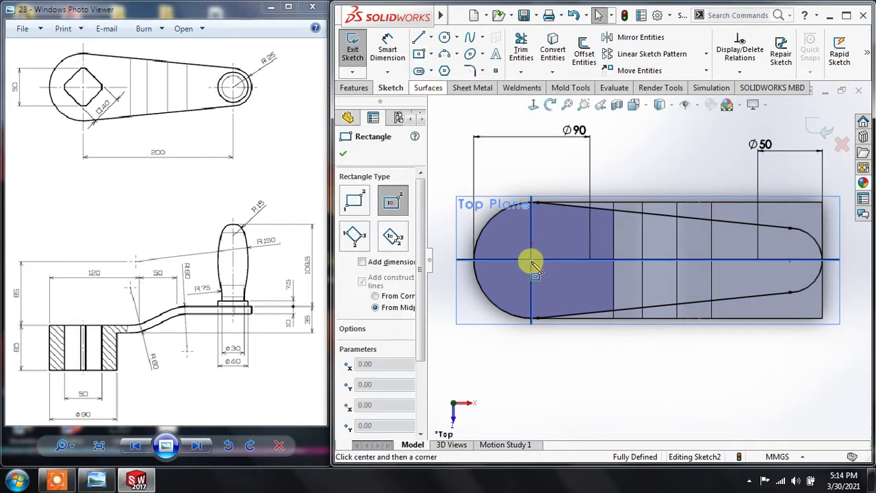
pyautogui.click(393, 237)
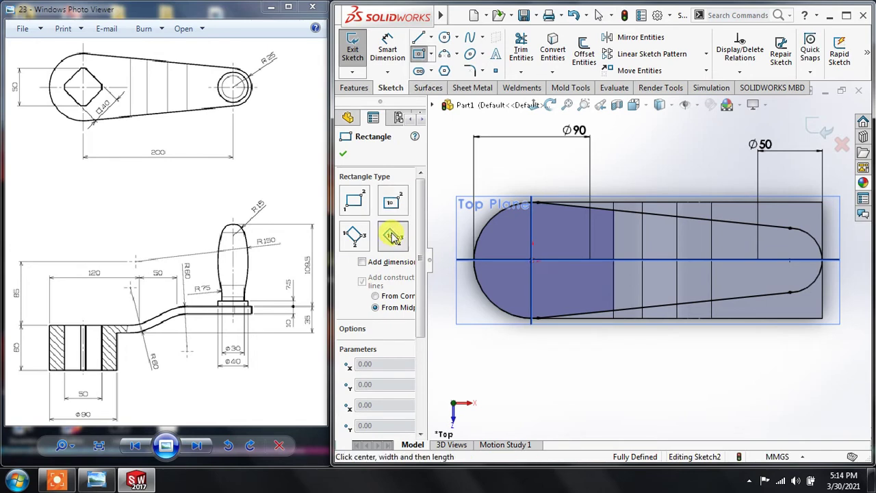
pyautogui.click(541, 259)
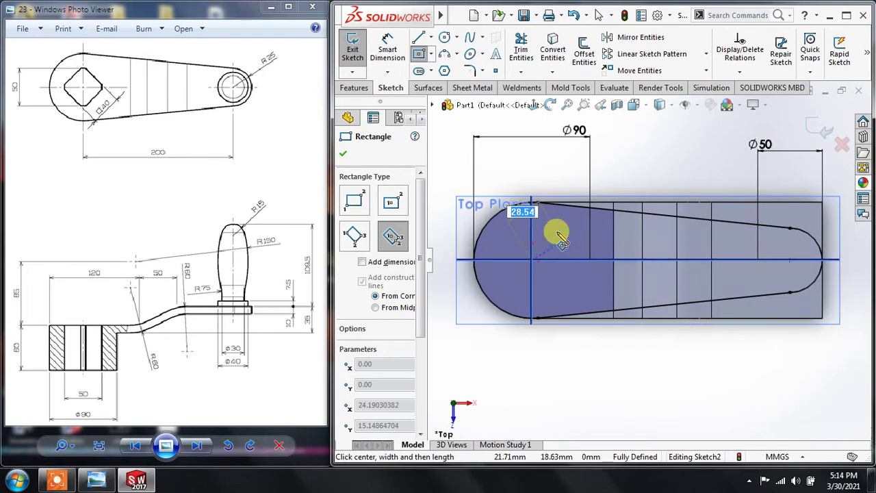
pyautogui.click(553, 227)
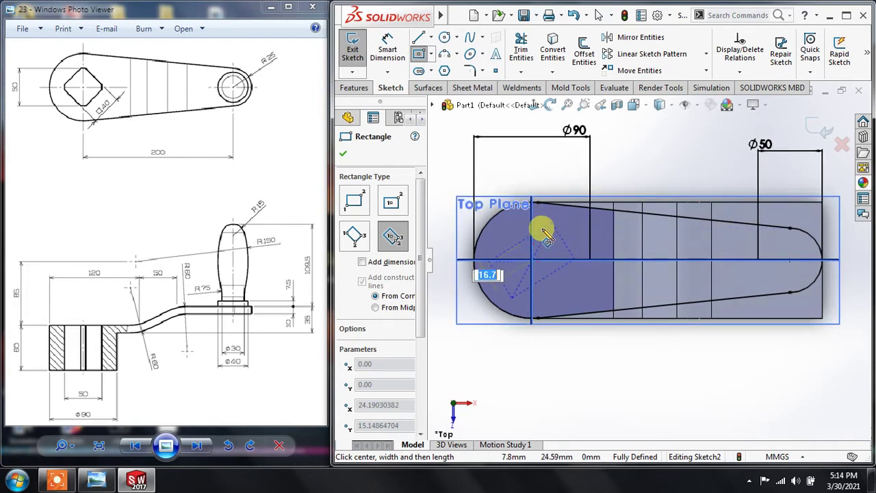
pyautogui.click(543, 233)
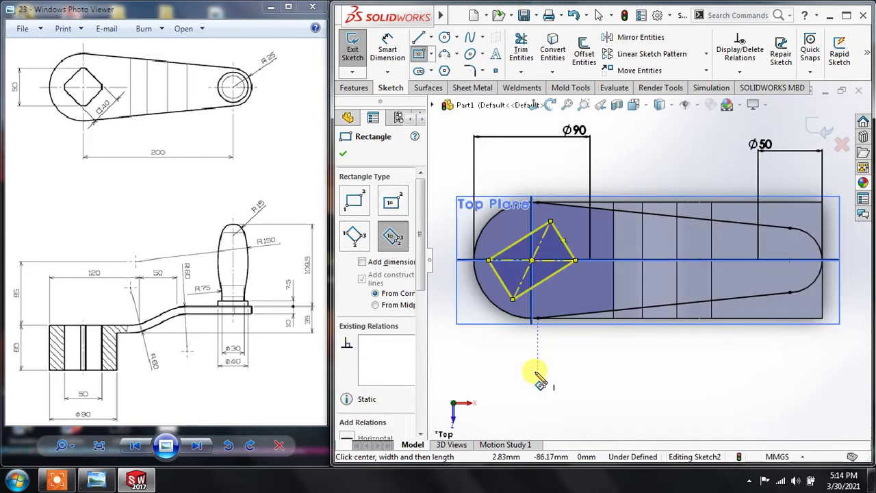
pyautogui.press('Escape')
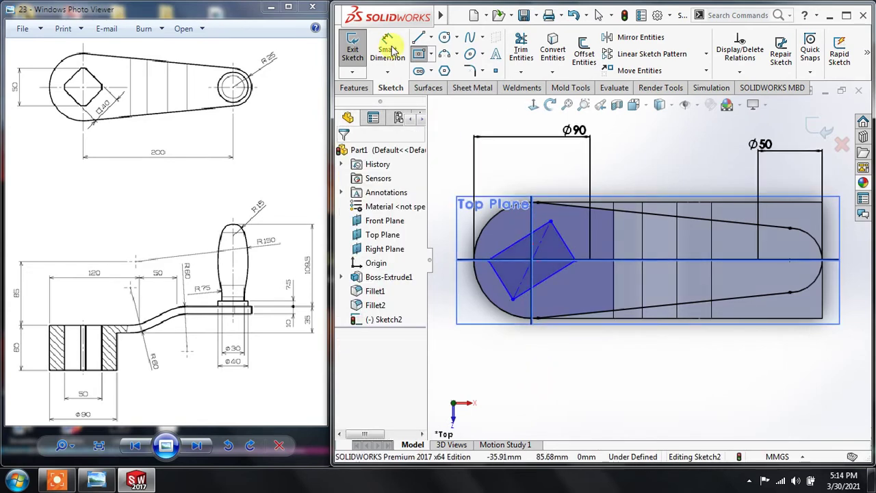
# Dimension one side of the hub rectangle to 40 mm
pyautogui.click(388, 50)
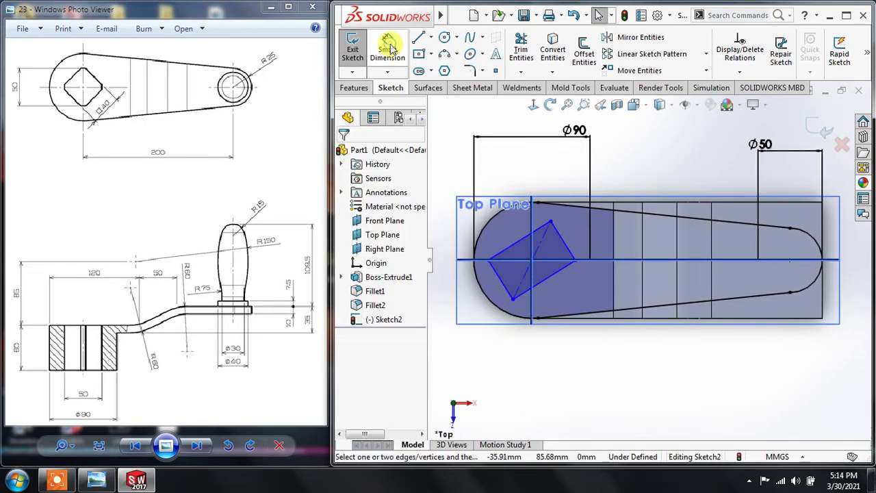
pyautogui.click(579, 233)
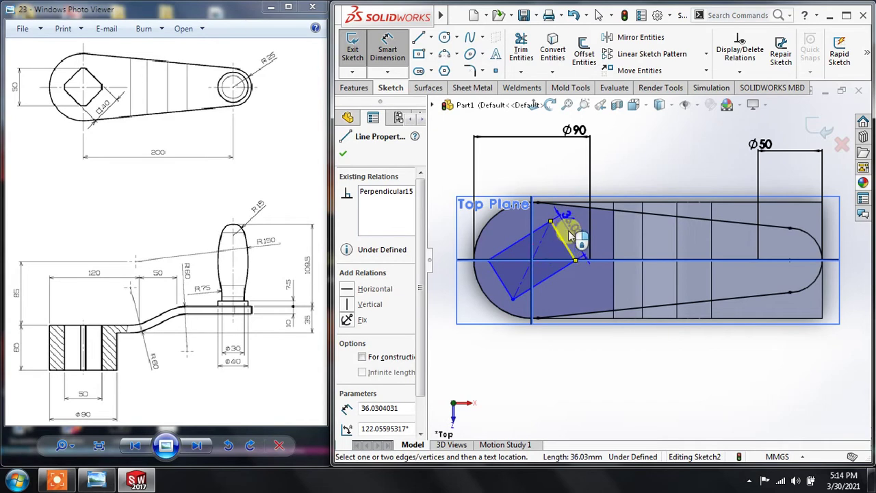
pyautogui.click(570, 235)
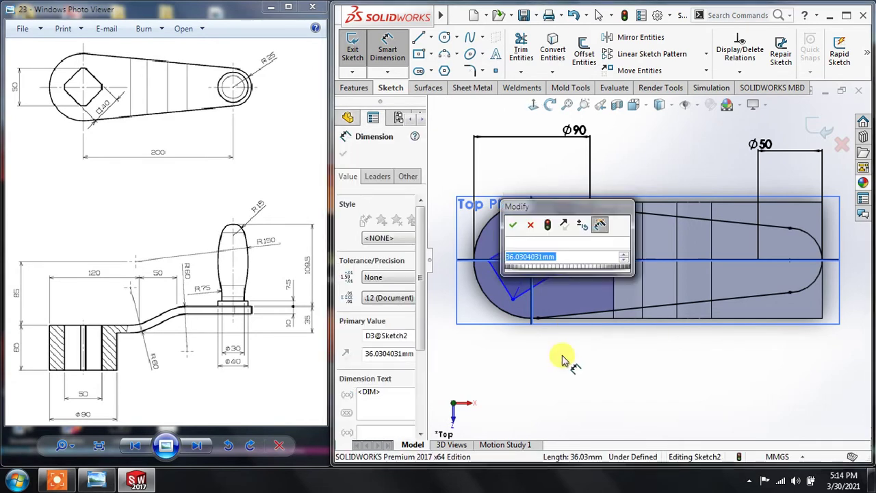
pyautogui.write('40')
pyautogui.press('Return')
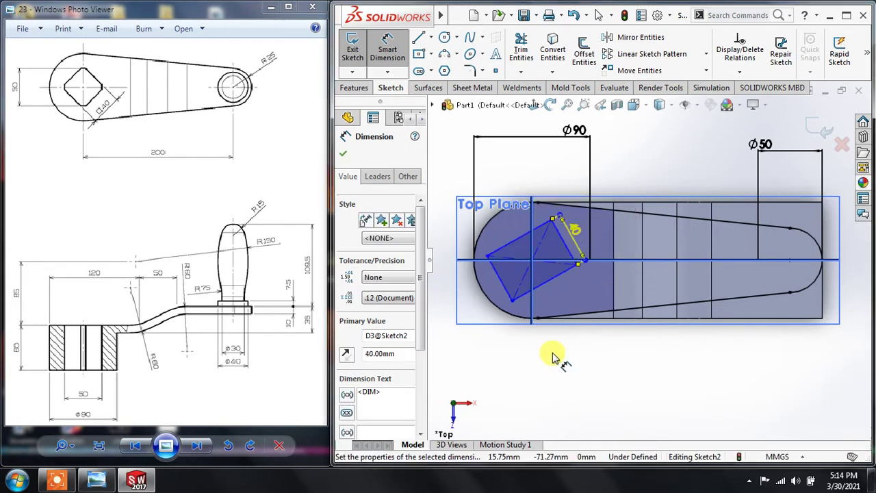
pyautogui.press('Escape')
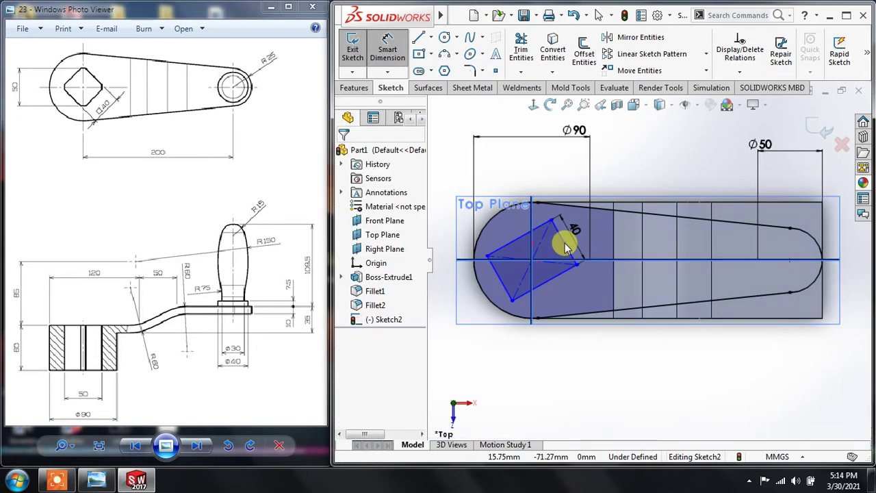
pyautogui.press('Escape')
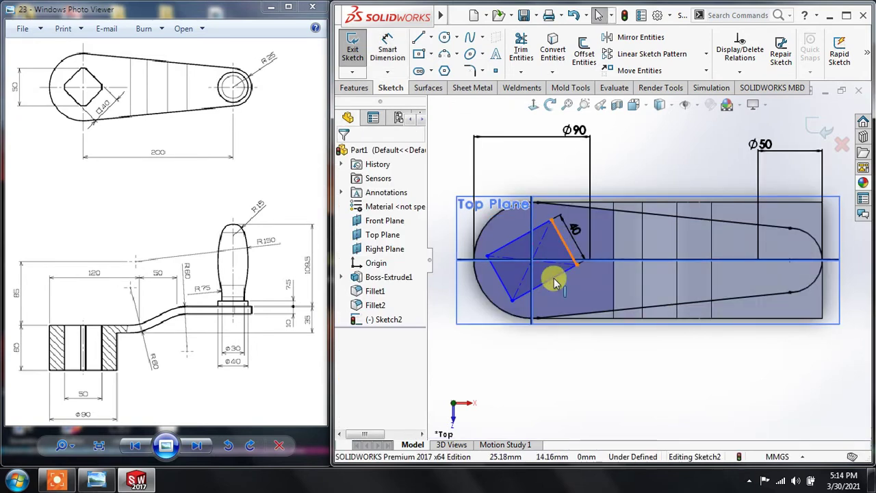
# Make two adjacent sides Equal and the diagonal construction line Vertical, forming a diamond
pyautogui.click(556, 280)
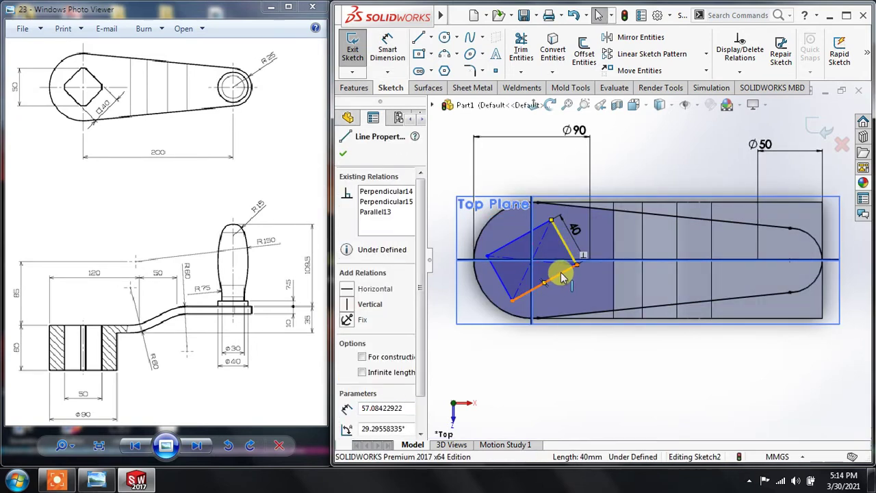
pyautogui.keyDown('ctrl'); pyautogui.click(587, 234); pyautogui.keyUp('ctrl')
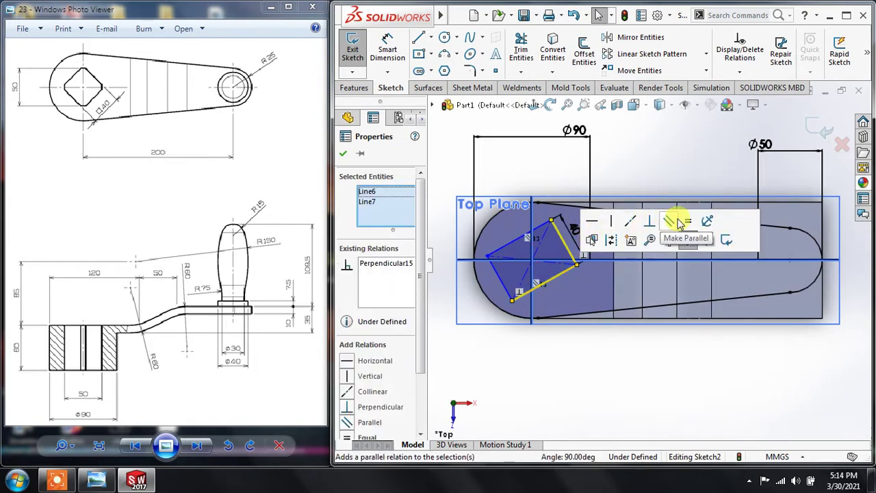
pyautogui.click(594, 377)
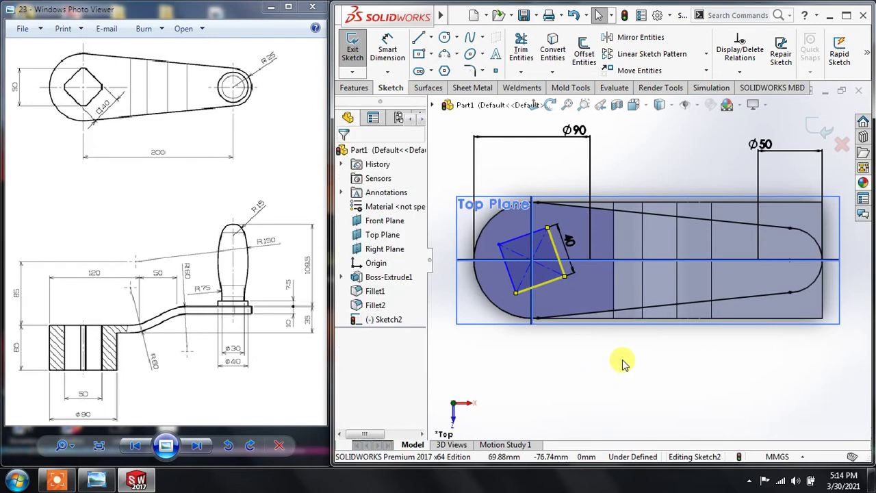
pyautogui.click(544, 246)
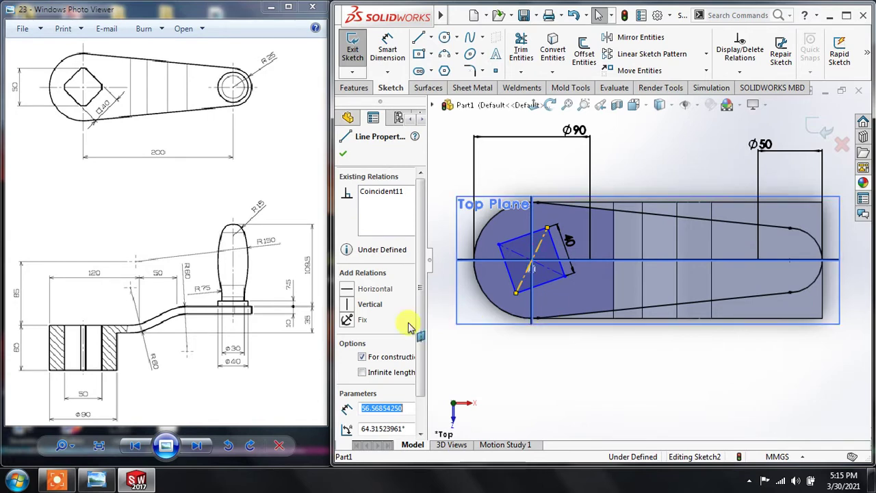
pyautogui.click(349, 306)
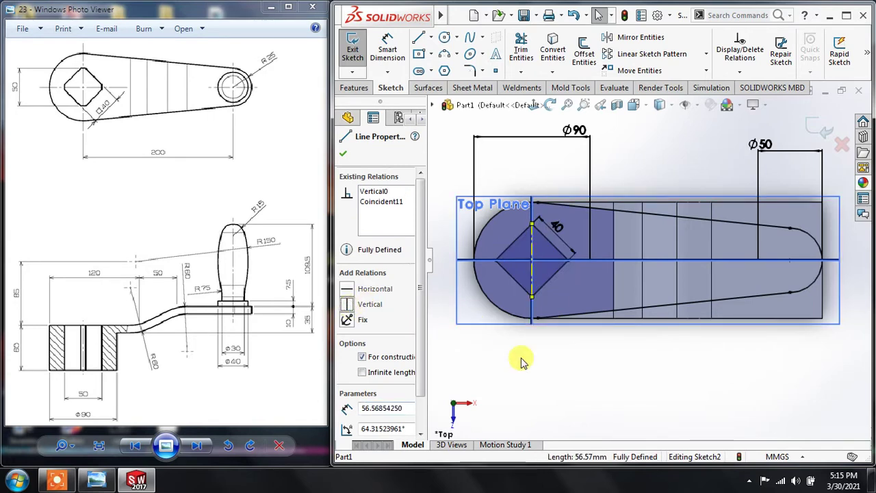
pyautogui.click(520, 362)
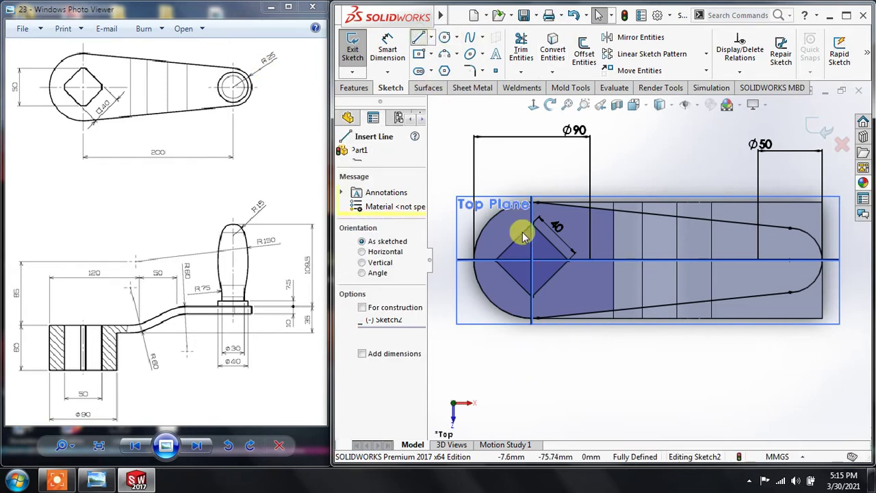
# Zoom in and draw a horizontal line across the diamond's top corner
pyautogui.scroll(-3, 530, 239)
pyautogui.scroll(-2, 536, 245)
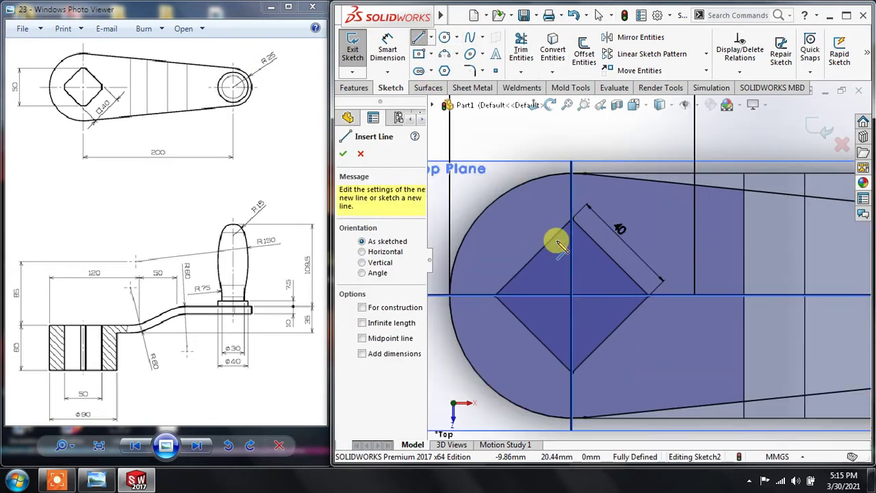
pyautogui.scroll(-2, 558, 241)
pyautogui.scroll(-2, 544, 236)
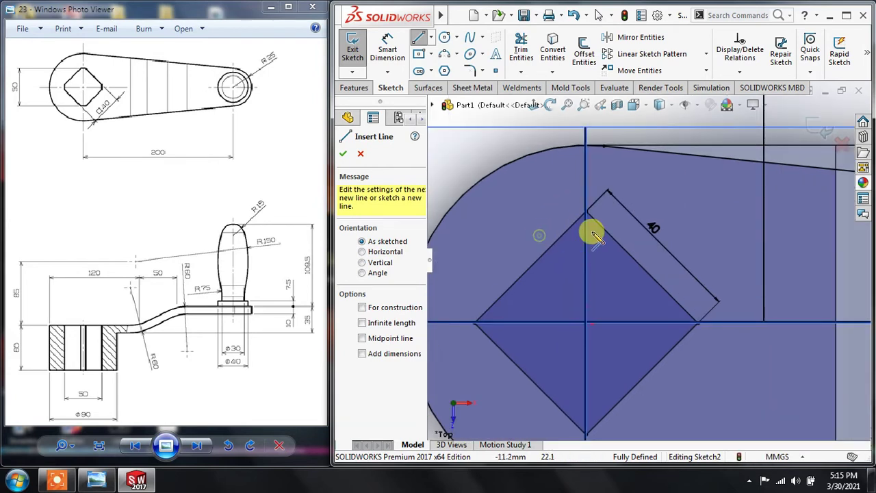
pyautogui.press('Escape')
pyautogui.click(635, 237)
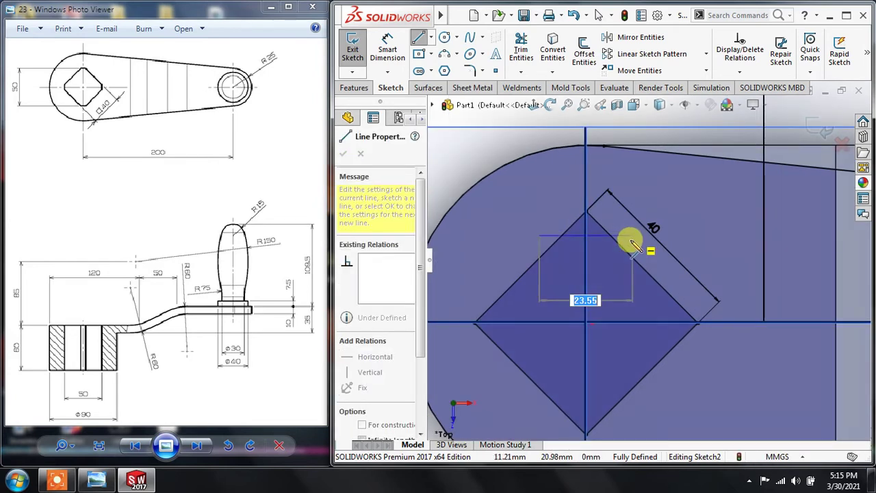
pyautogui.click(634, 235)
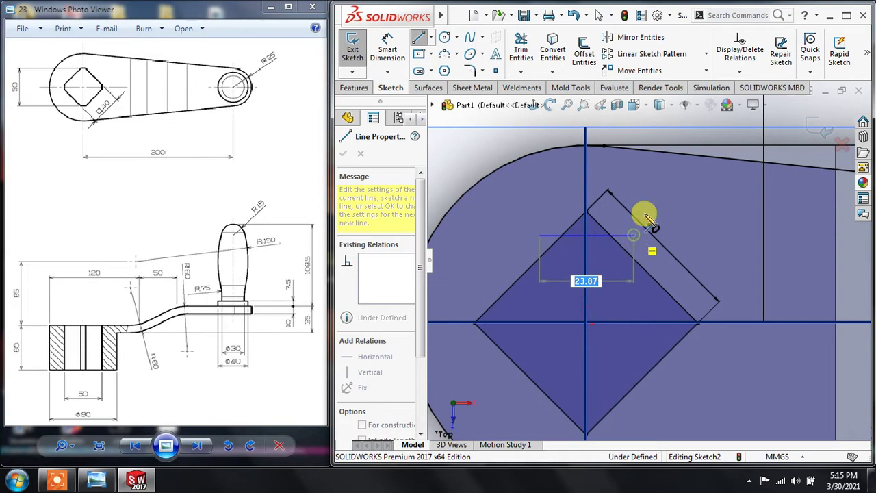
pyautogui.press('Escape')
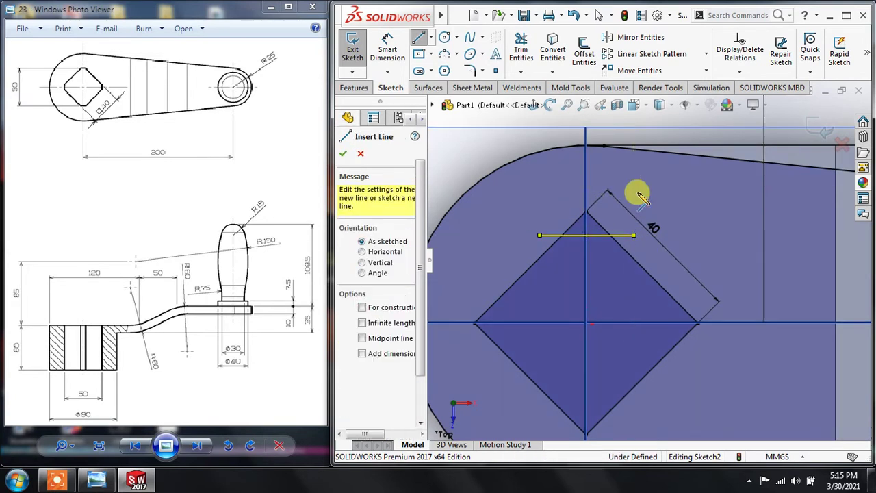
pyautogui.press('Escape')
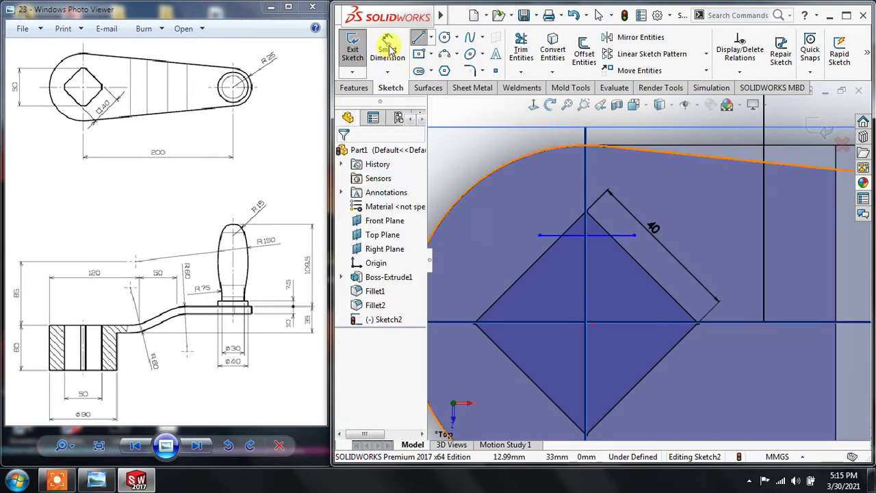
# Dimension the horizontal line 25 mm from the horizontal centerline
pyautogui.click(389, 49)
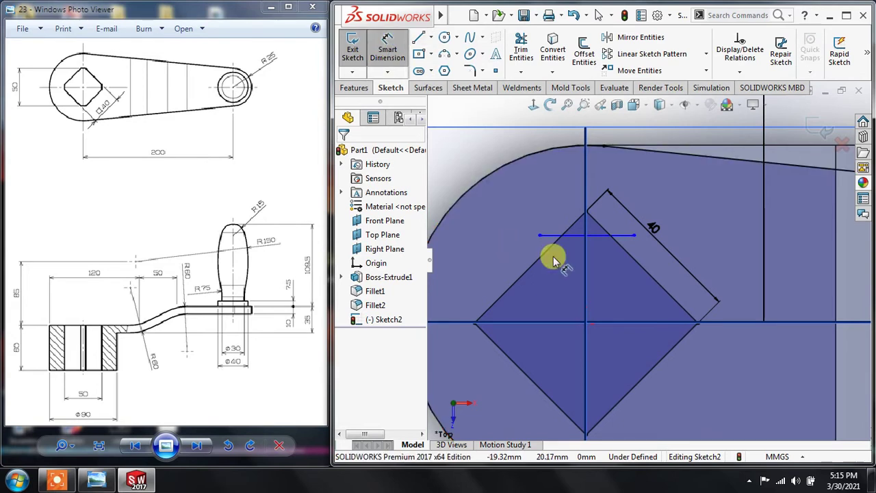
pyautogui.click(597, 327)
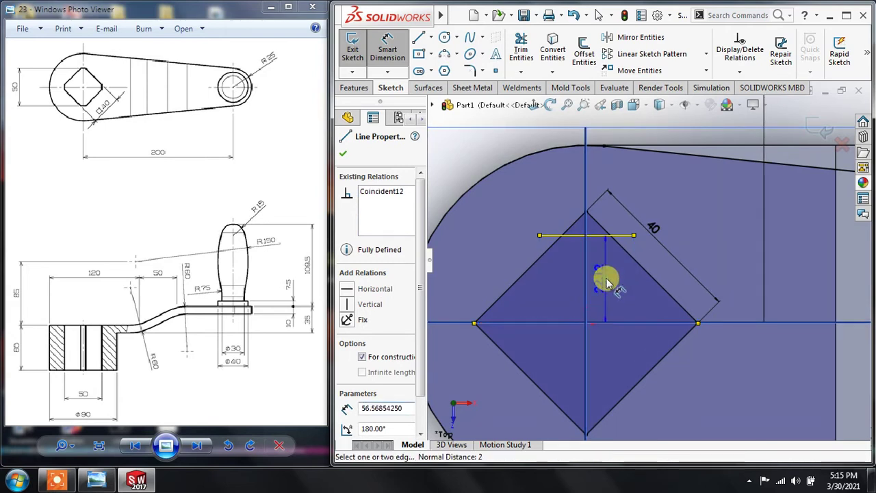
pyautogui.click(606, 282)
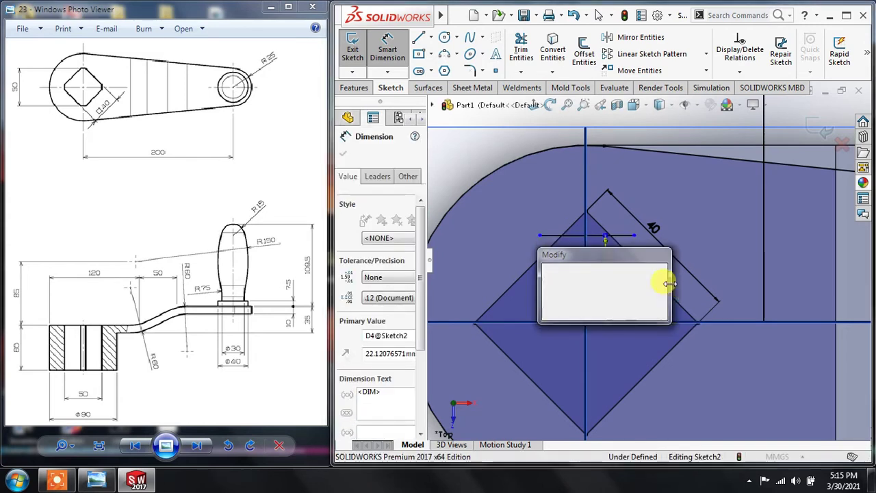
pyautogui.write('25')
pyautogui.press('Return')
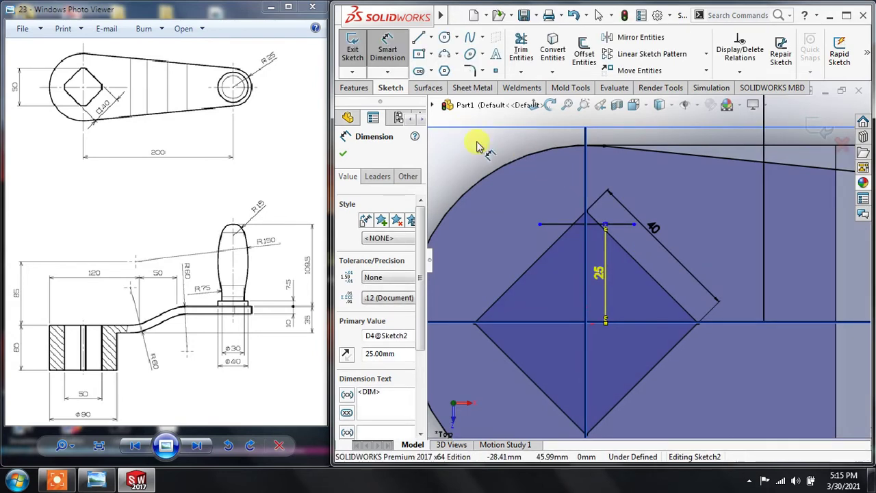
pyautogui.press('Escape')
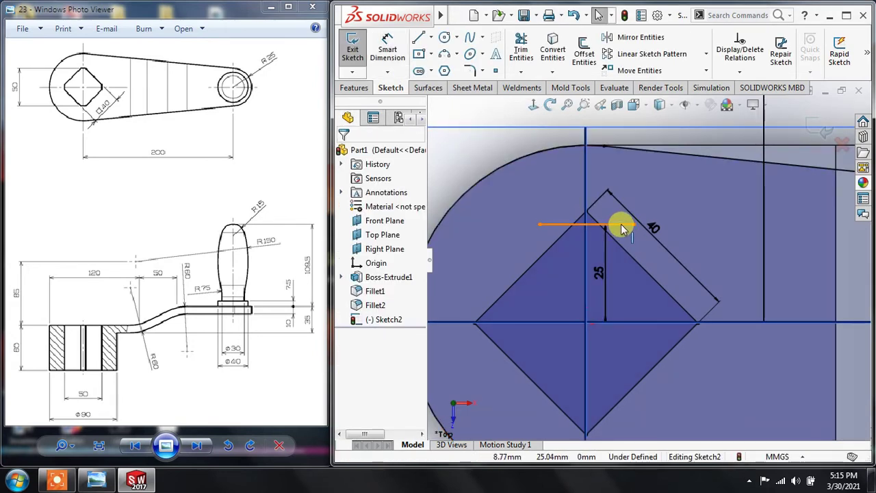
pyautogui.click(623, 226)
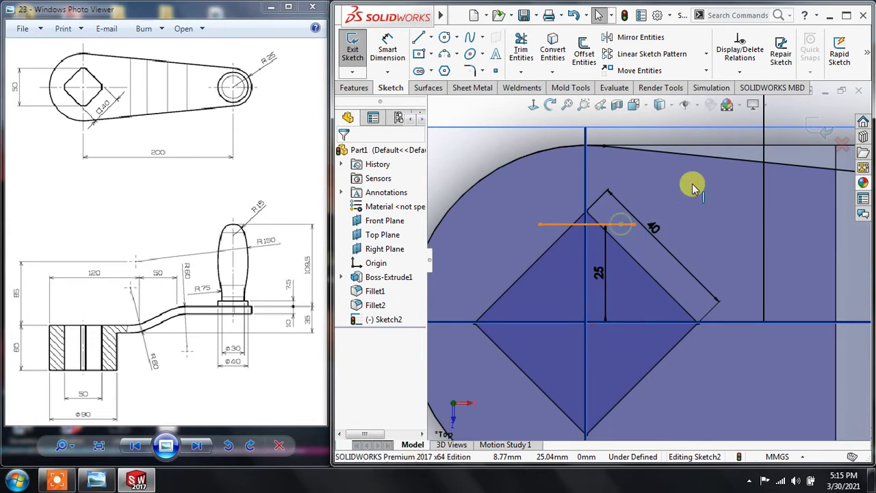
# Circular-pattern the 25 mm line into 4 instances over 360° around the diamond's centre
pyautogui.click(706, 55)
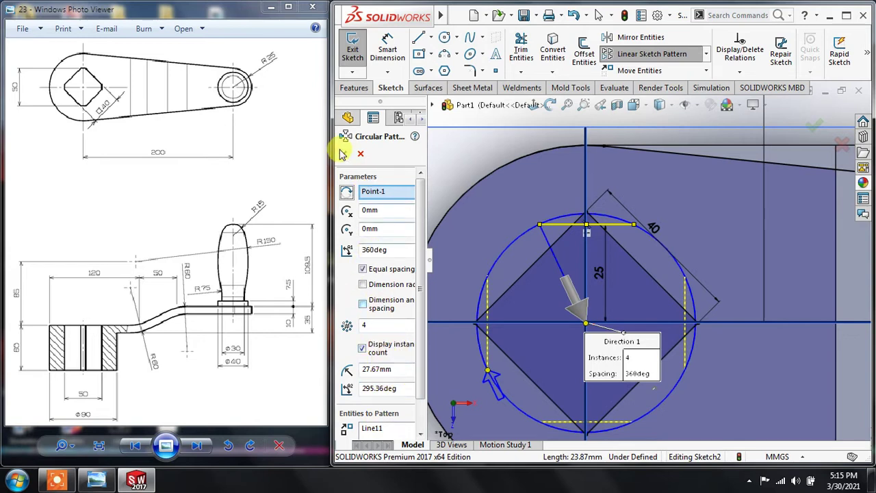
pyautogui.press('Return')
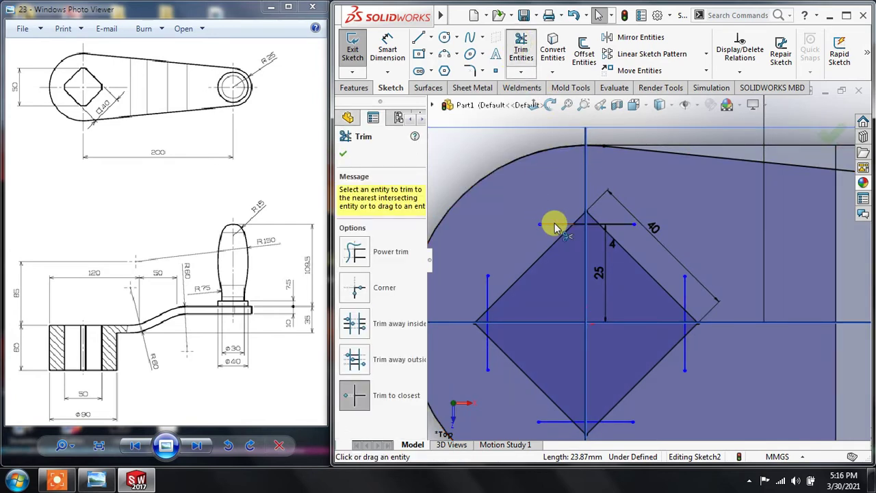
# Trim the overhanging ends of the cutting lines around the diamond
pyautogui.click(617, 224)
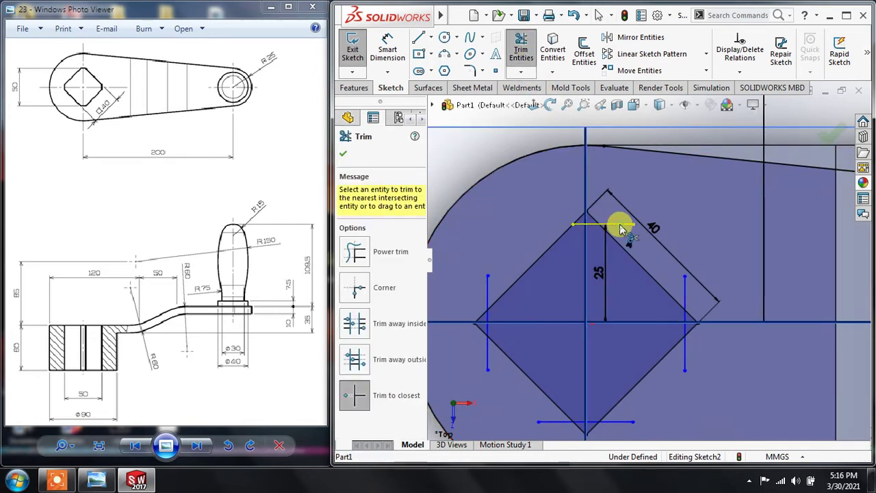
pyautogui.click(620, 229)
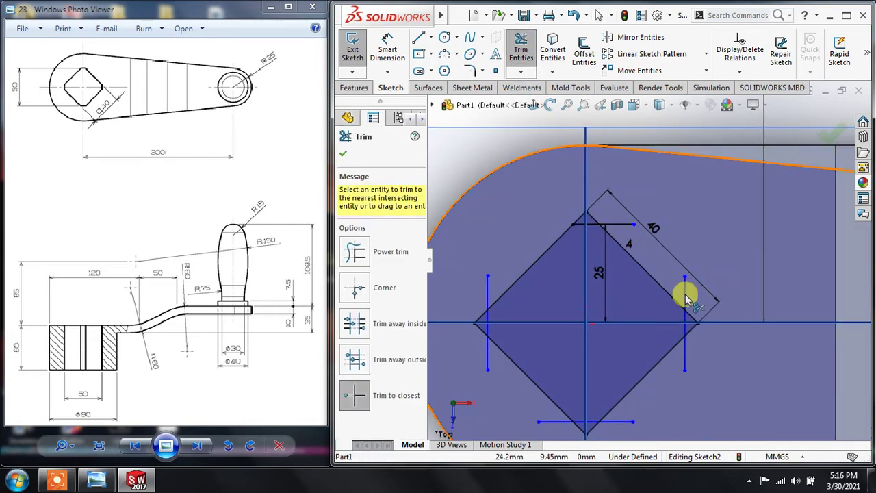
pyautogui.click(683, 357)
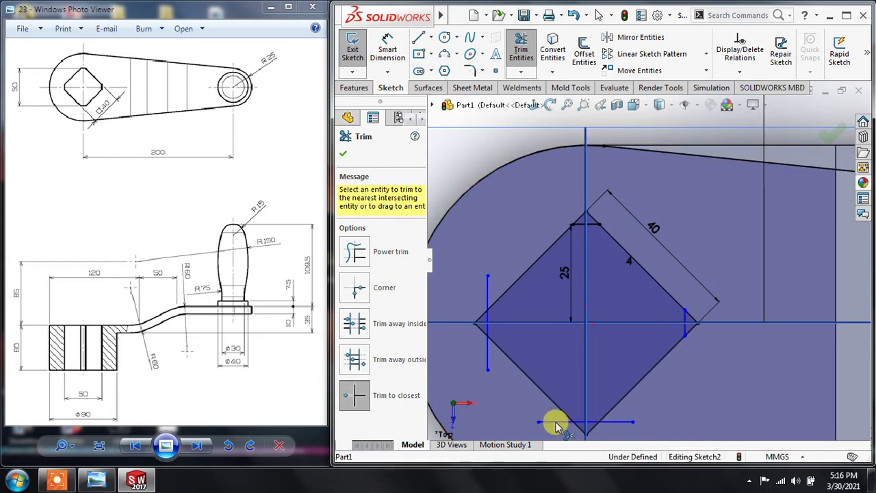
pyautogui.click(488, 366)
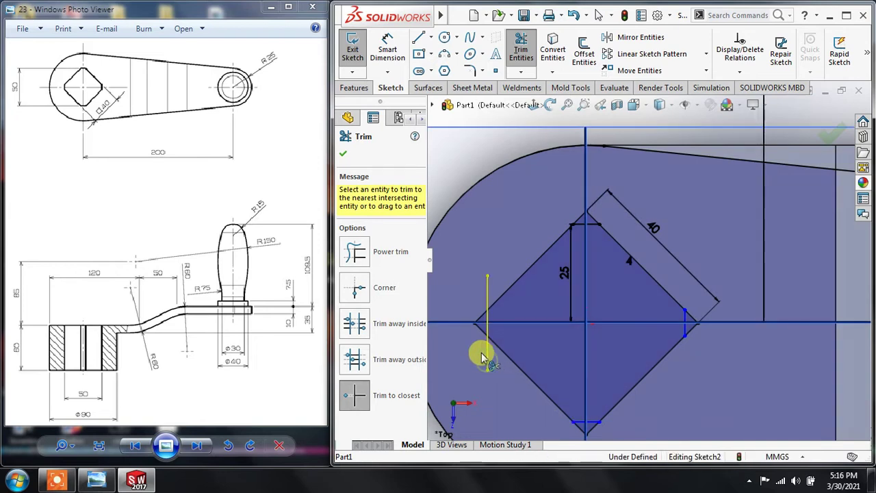
pyautogui.click(489, 296)
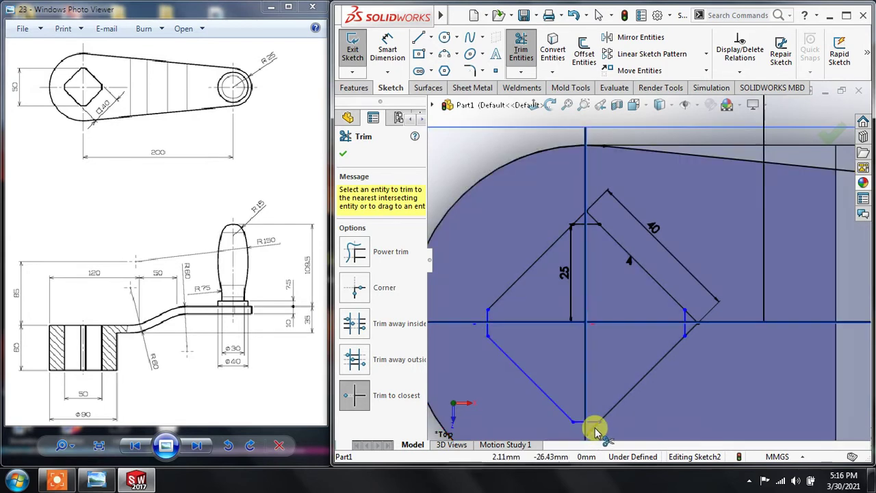
# Trim off the diamond's corner tips, accepting the lost-relation warning
pyautogui.click(689, 330)
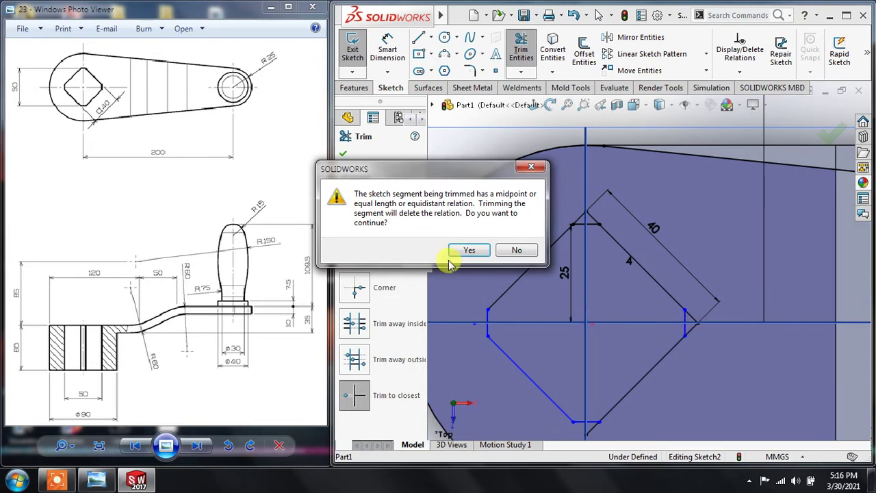
pyautogui.click(468, 252)
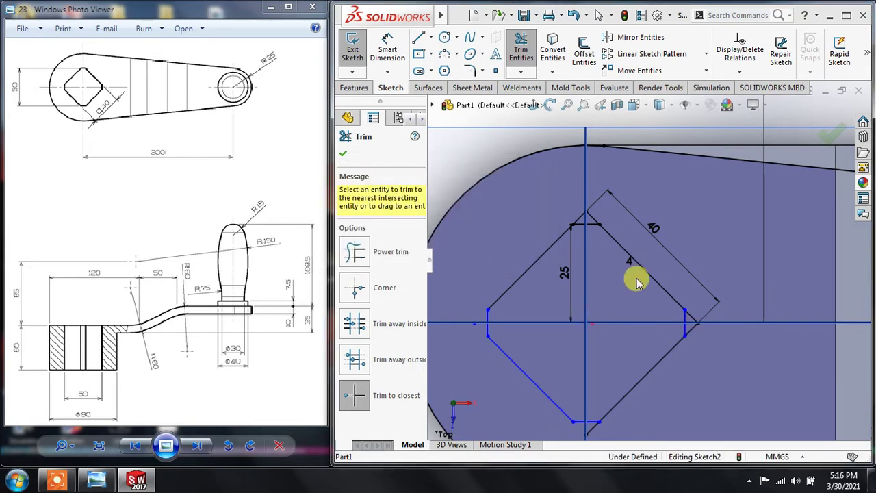
pyautogui.click(693, 323)
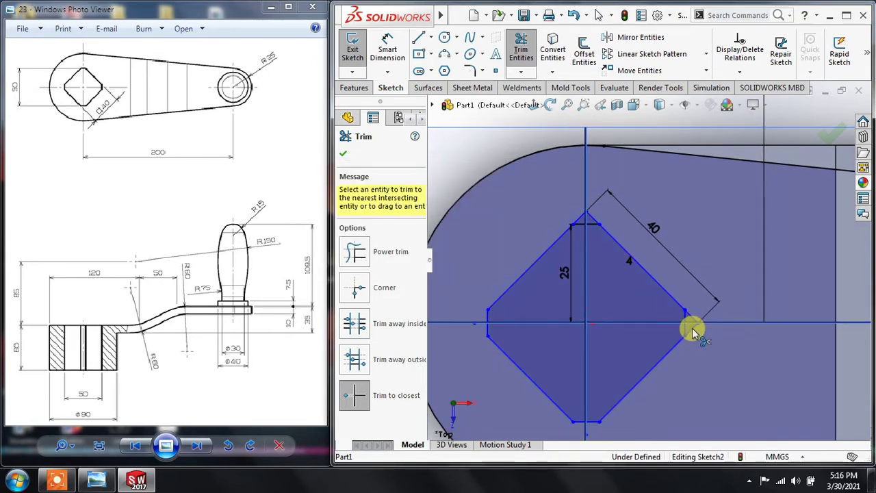
pyautogui.click(589, 226)
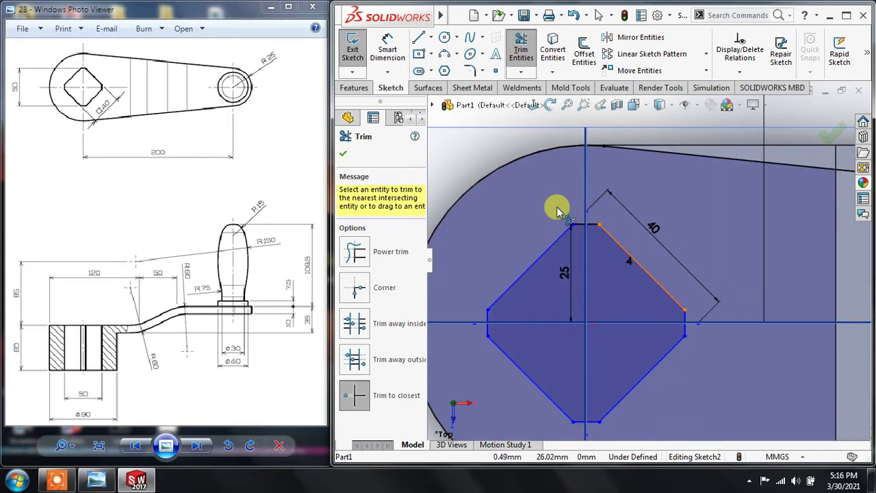
pyautogui.click(346, 137)
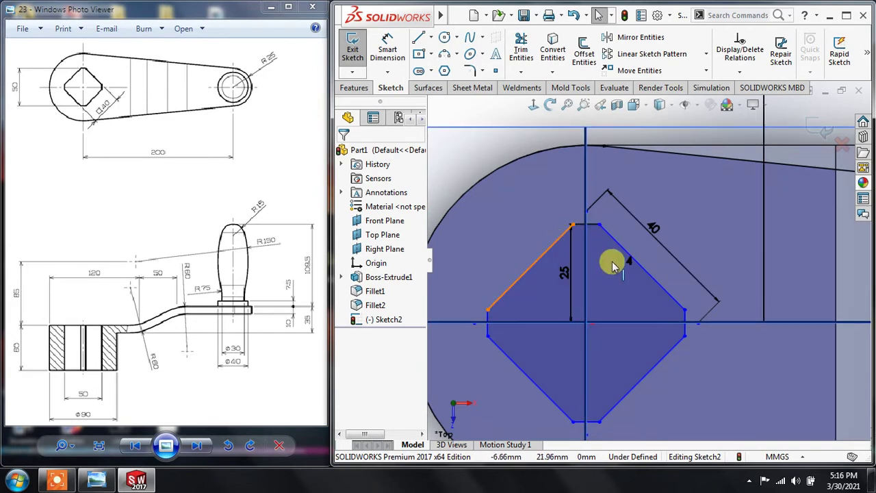
# Add a perpendicular relation across the octagon's four slanted edges
pyautogui.click(623, 250)
pyautogui.click(616, 243)
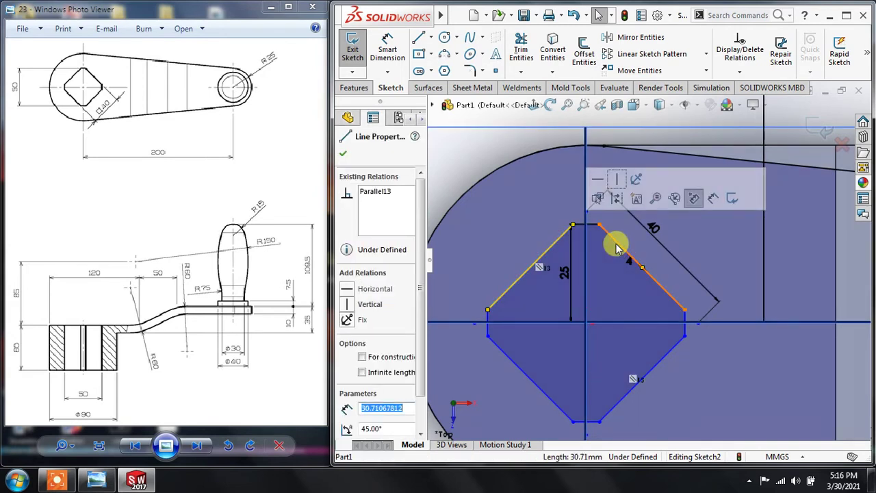
pyautogui.keyDown('ctrl'); pyautogui.click(660, 361); pyautogui.keyUp('ctrl')
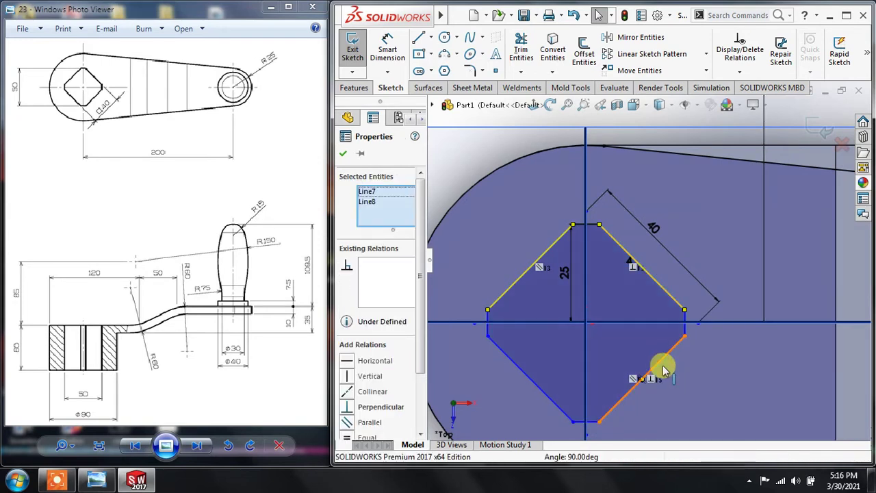
pyautogui.click(526, 379)
pyautogui.keyDown('ctrl'); pyautogui.click(516, 369); pyautogui.keyUp('ctrl')
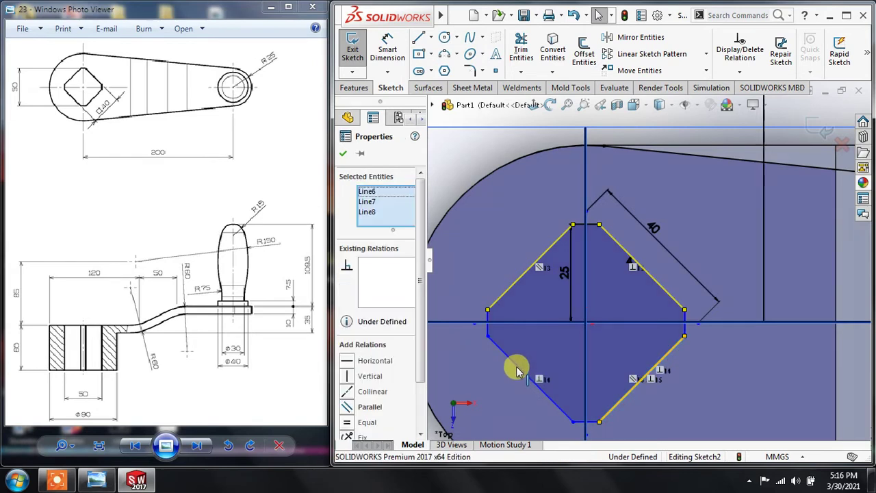
pyautogui.click(383, 375)
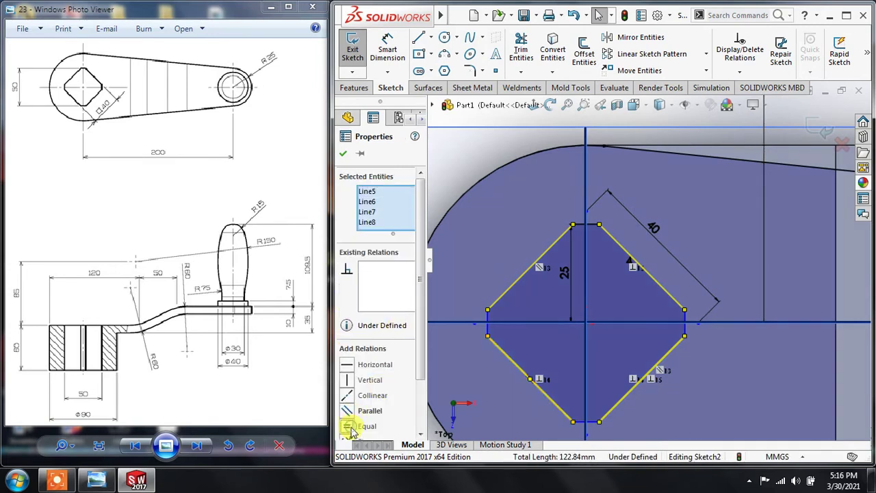
pyautogui.click(343, 155)
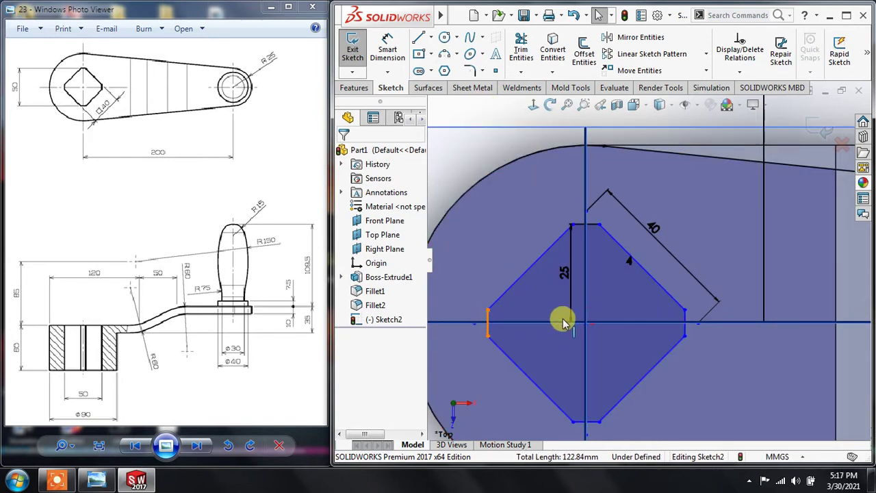
# Make the vertical flats parallel, and the top and bottom flats parallel and equal
pyautogui.click(685, 320)
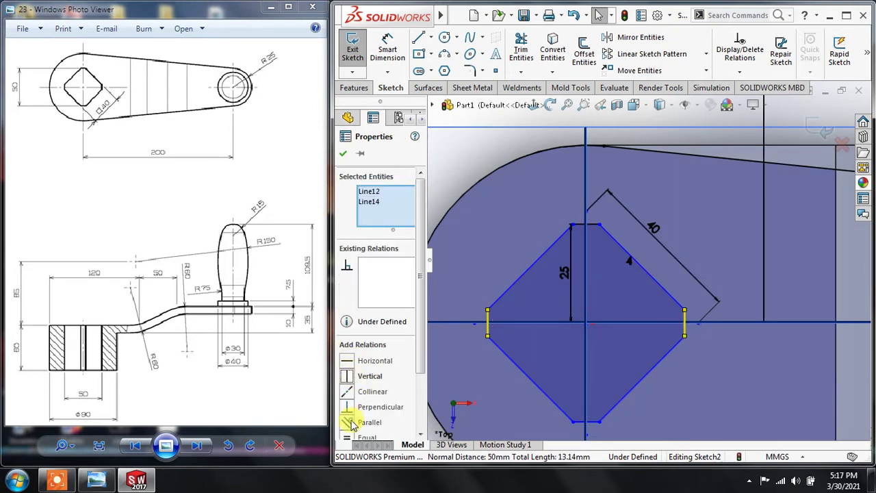
pyautogui.click(345, 153)
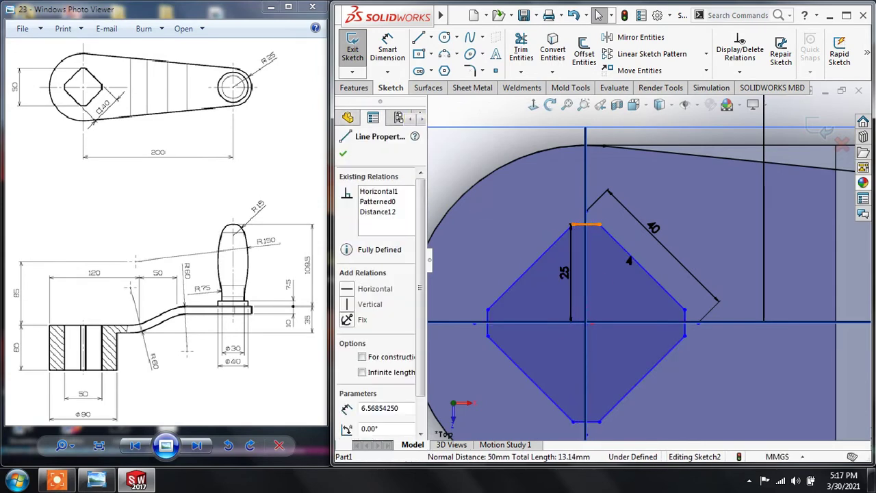
pyautogui.click(590, 422)
pyautogui.click(589, 421)
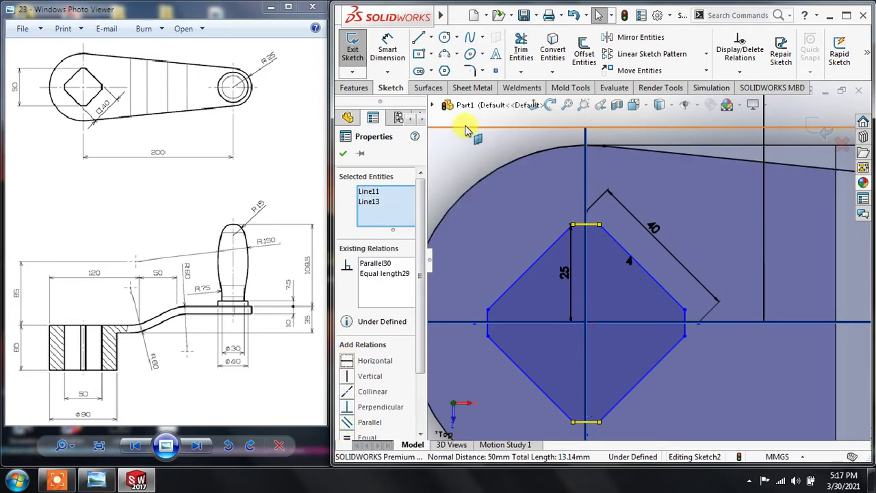
pyautogui.click(344, 153)
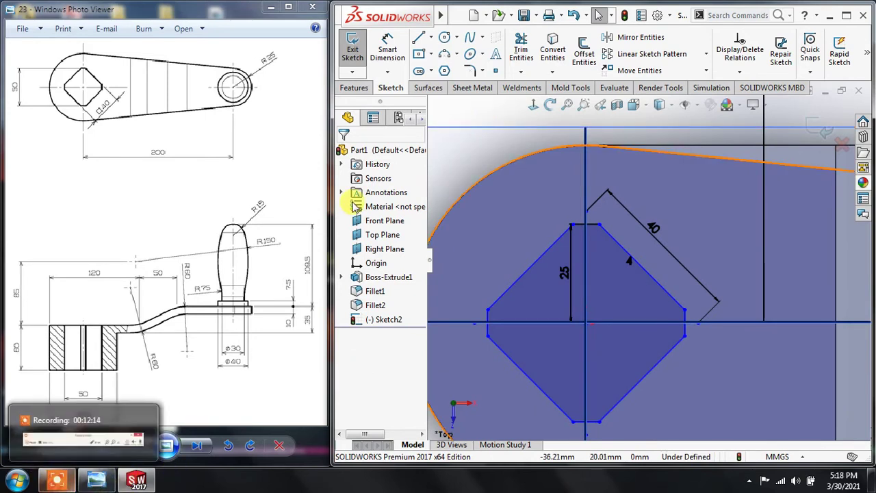
pyautogui.click(395, 43)
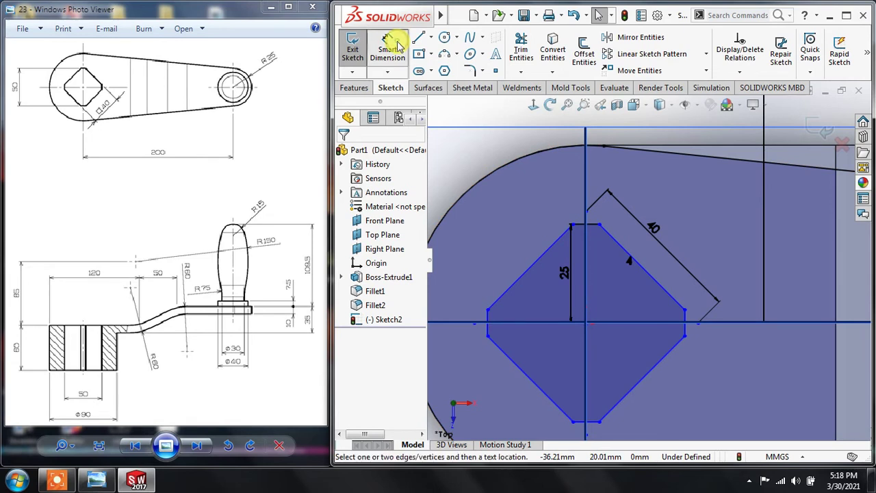
# Dimension the two parallel slanted sides 40 mm apart
pyautogui.click(510, 364)
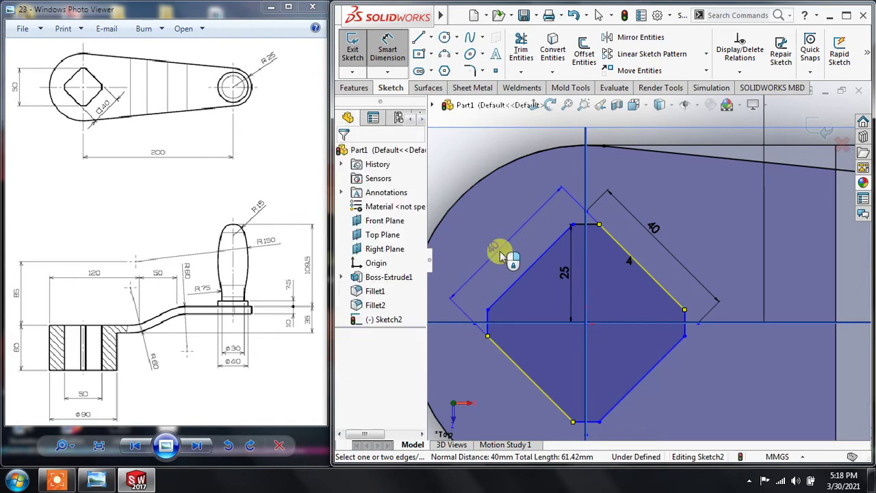
pyautogui.click(500, 251)
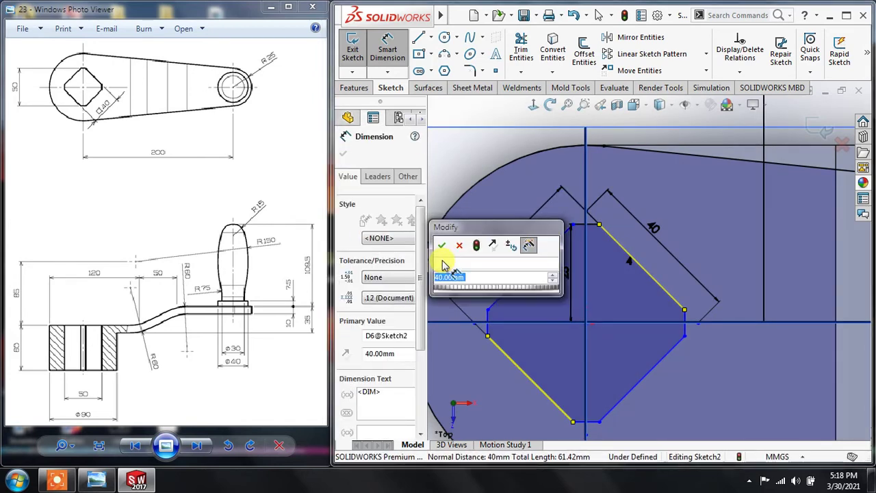
pyautogui.click(441, 247)
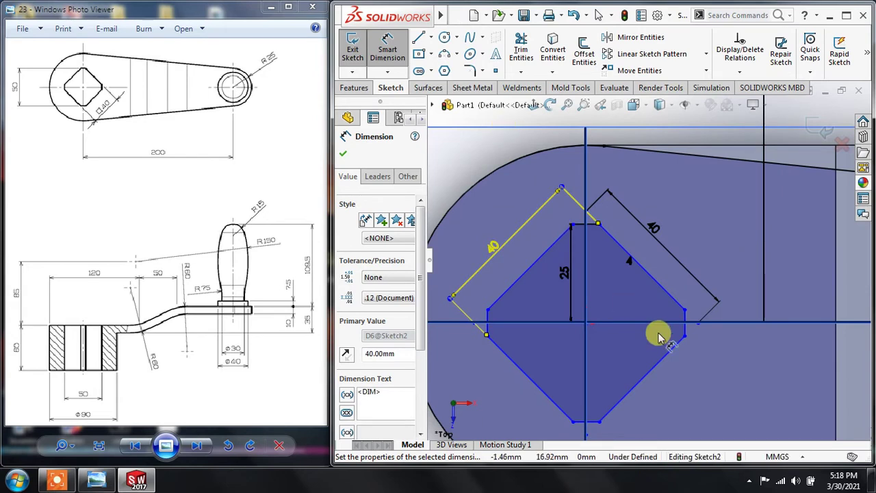
# Place a horizontal dimension from the octagon's right corner to the origin
pyautogui.click(698, 323)
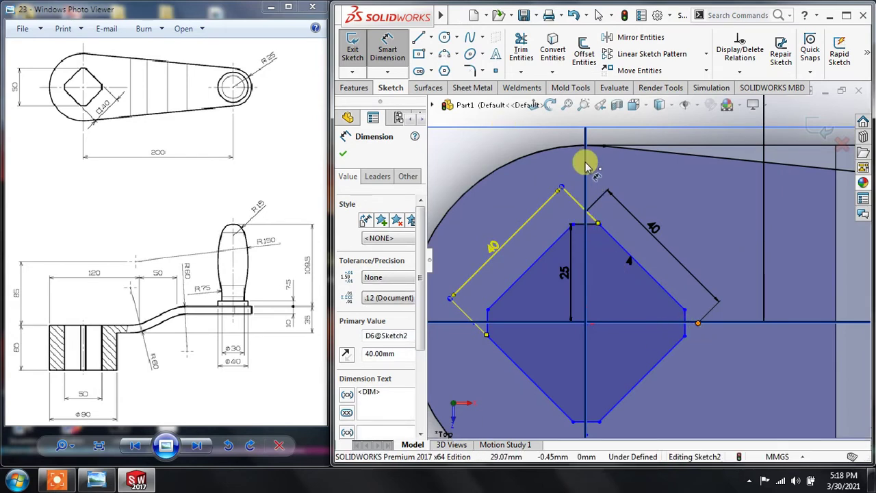
pyautogui.click(586, 323)
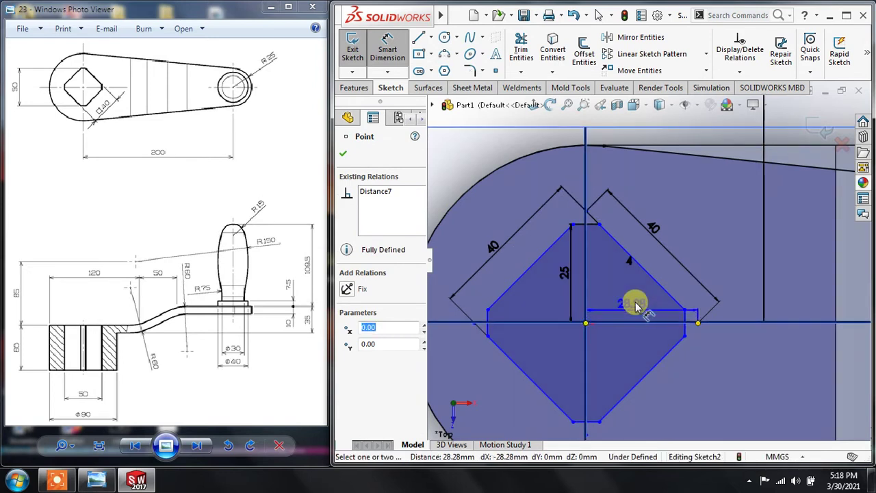
pyautogui.click(641, 307)
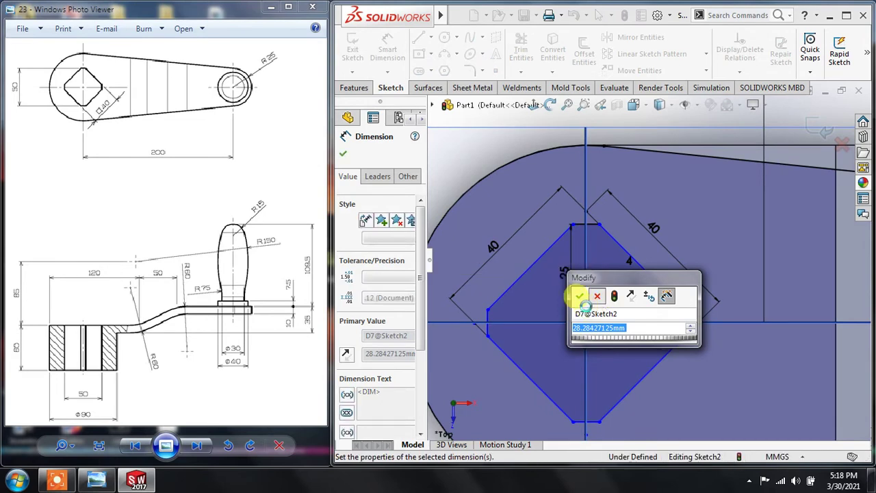
# Fix the right corner at 28.28 mm and the left flat 25 mm from the origin
pyautogui.click(580, 295)
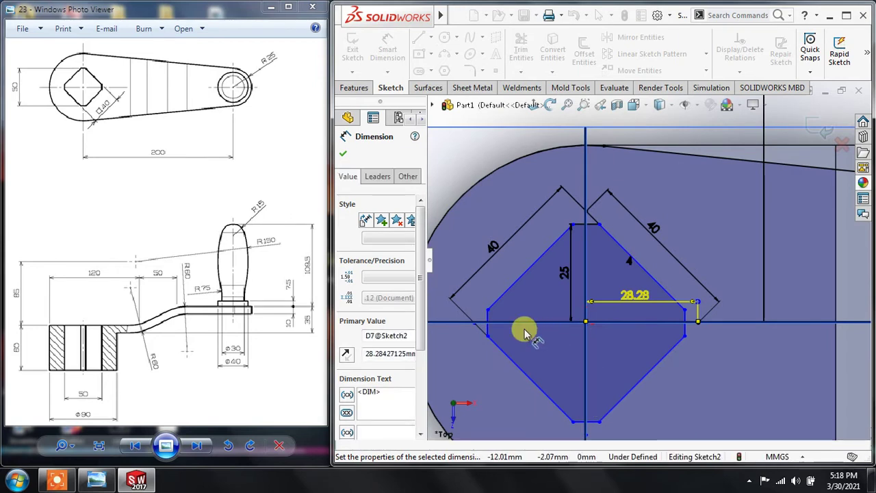
pyautogui.click(489, 332)
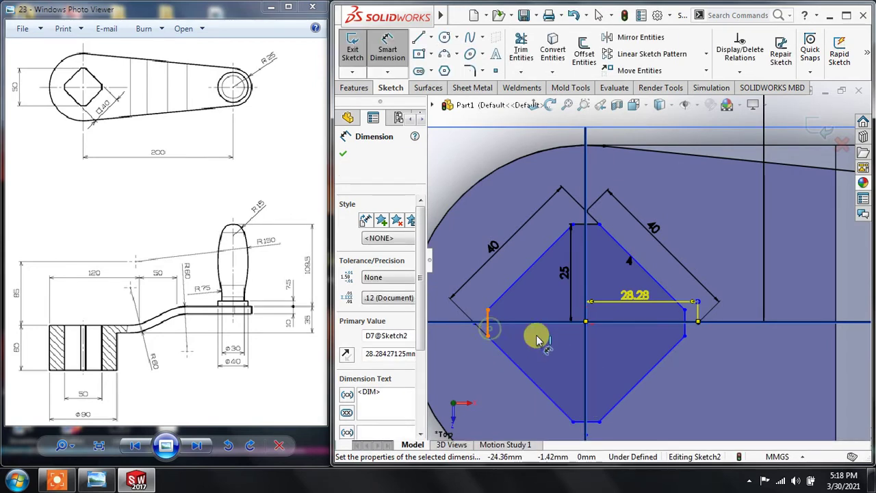
pyautogui.click(585, 323)
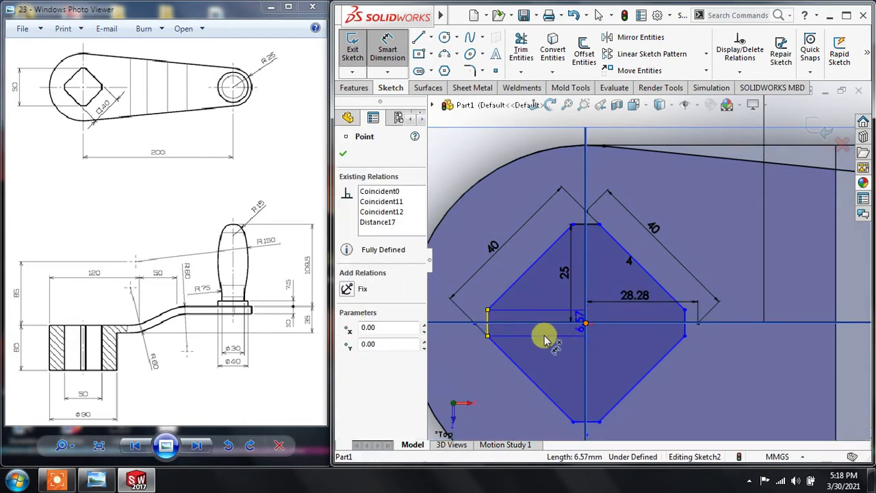
pyautogui.click(544, 337)
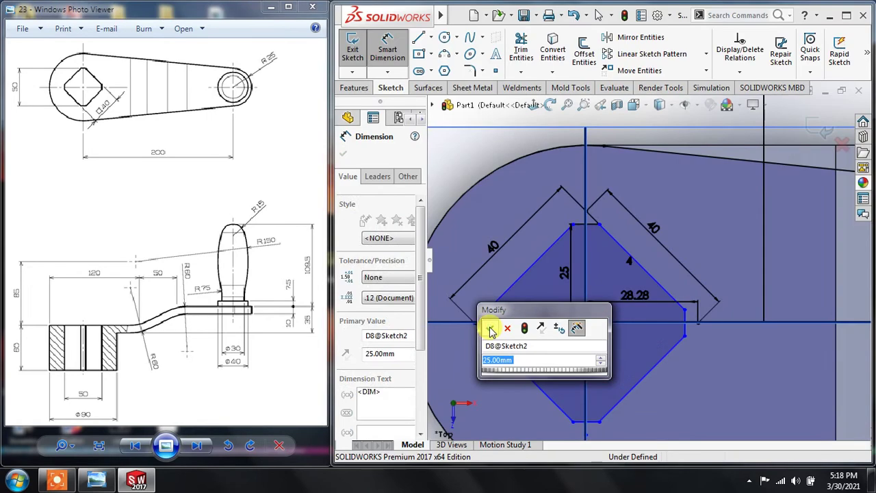
pyautogui.click(490, 328)
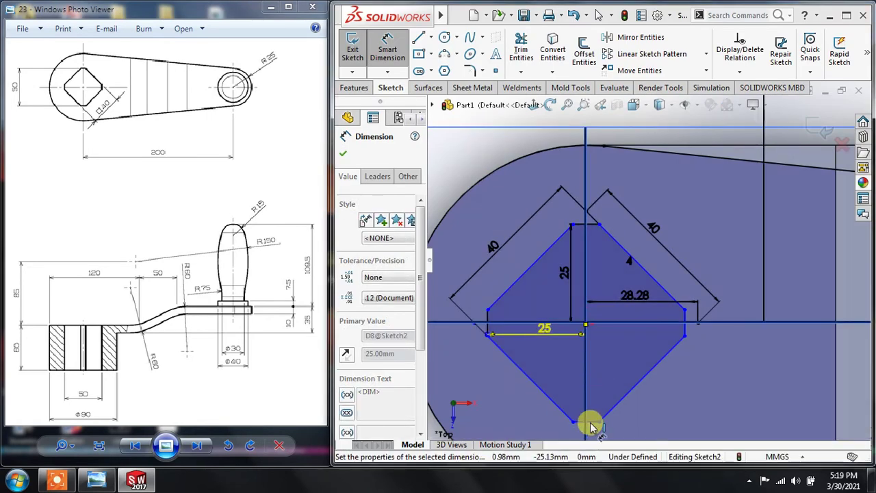
# Dimension the bottom flat 25 mm from the origin
pyautogui.click(586, 327)
pyautogui.click(599, 348)
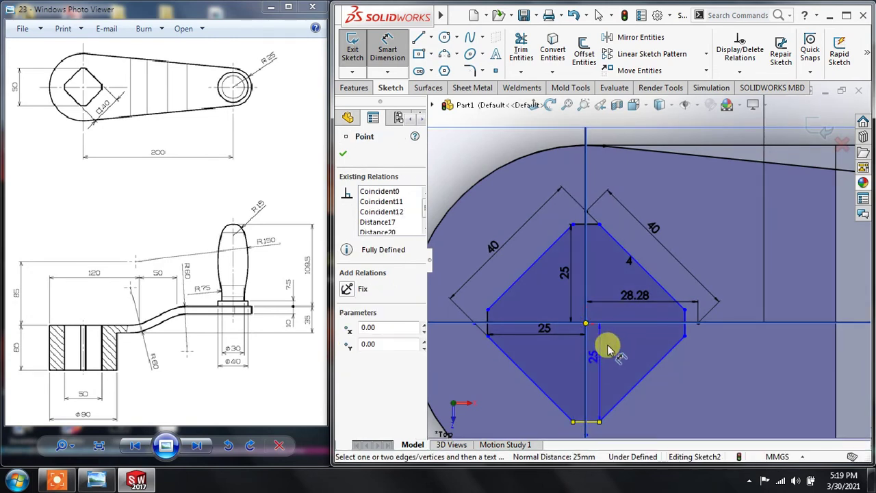
pyautogui.click(617, 328)
pyautogui.click(616, 327)
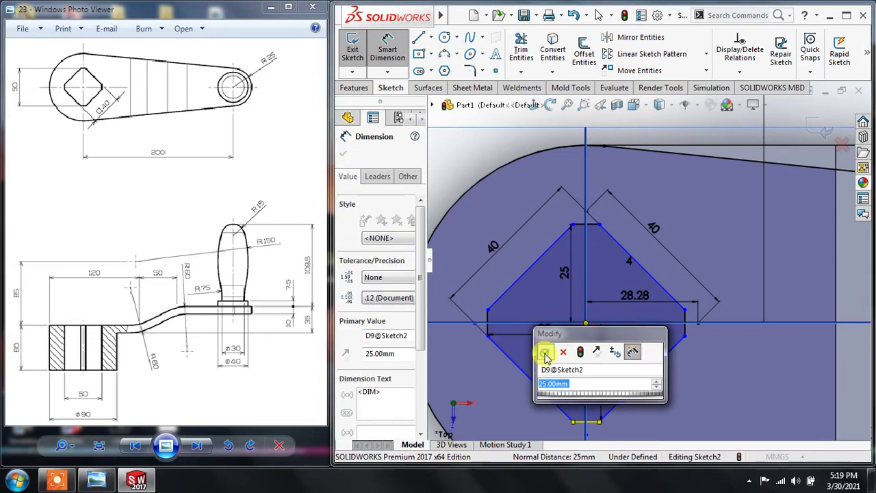
pyautogui.click(544, 353)
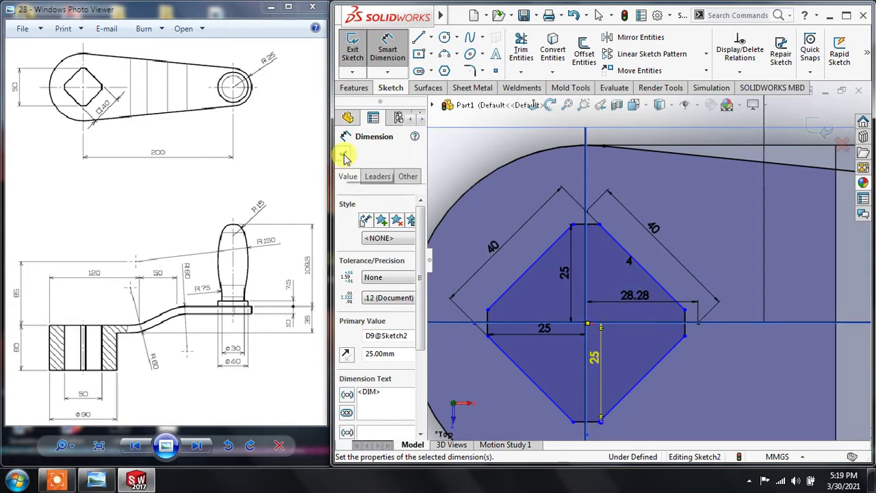
pyautogui.click(484, 151)
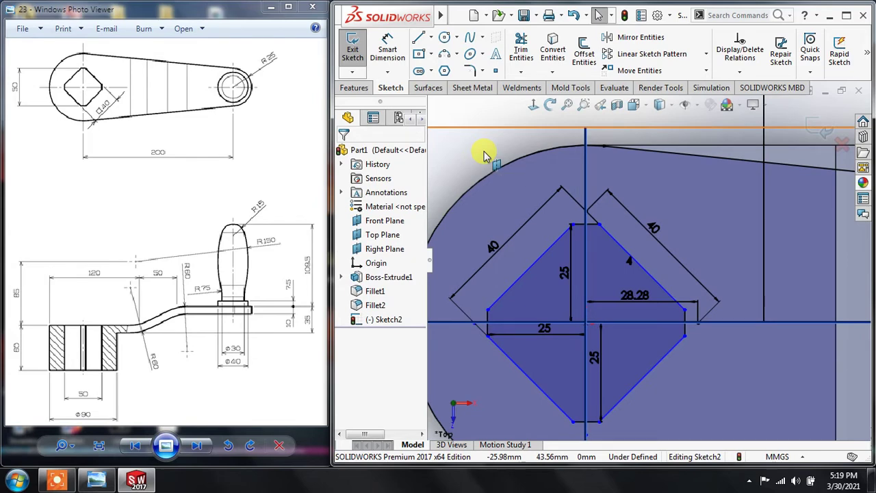
# Make the octagon's top point coincident with the Right Plane, then exit Sketch2
pyautogui.click(578, 238)
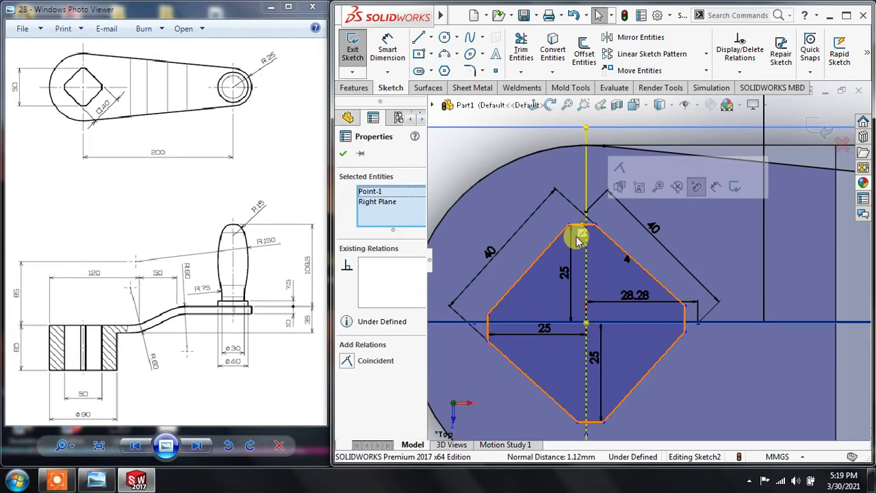
pyautogui.click(619, 168)
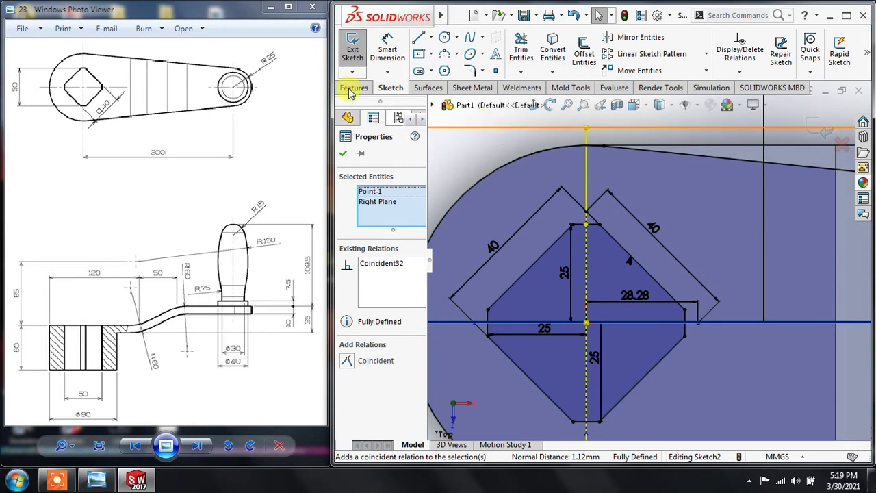
pyautogui.click(351, 139)
pyautogui.click(345, 158)
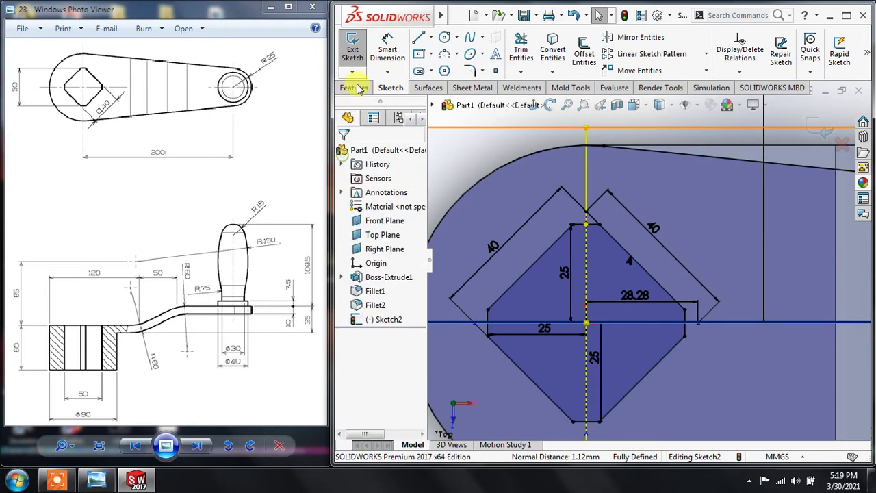
pyautogui.click(352, 42)
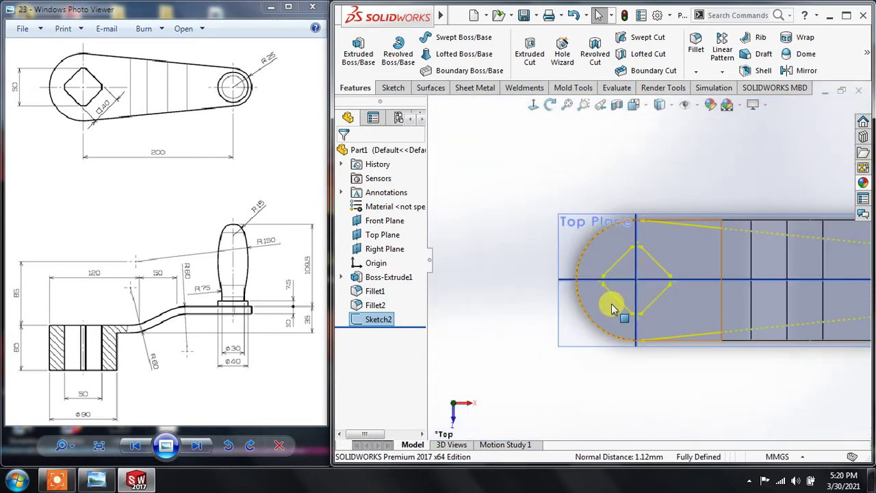
# Extrude the outline 190 mm mid-plane as a separate, unmerged body, Boss-Extrude2
pyautogui.moveTo(540, 291)
pyautogui.mouseDown(button='middle')
pyautogui.moveTo(586, 254)
pyautogui.moveTo(564, 251)
pyautogui.mouseUp(button='middle')
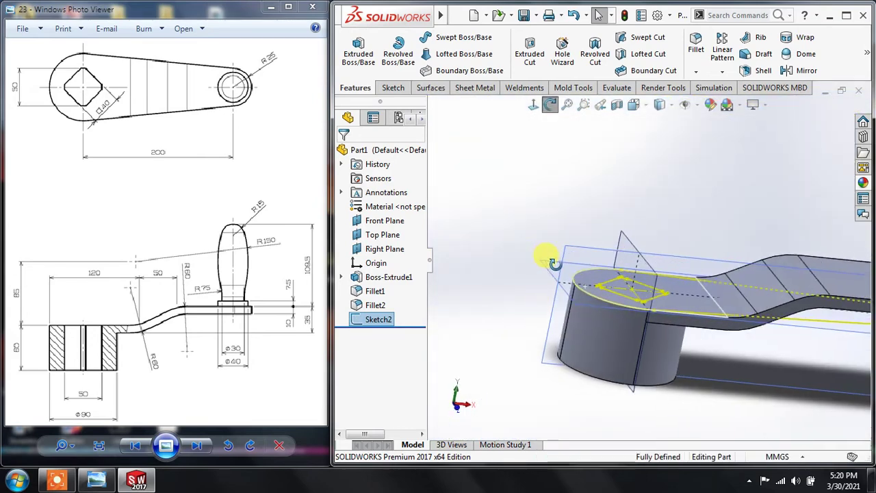
pyautogui.click(568, 104)
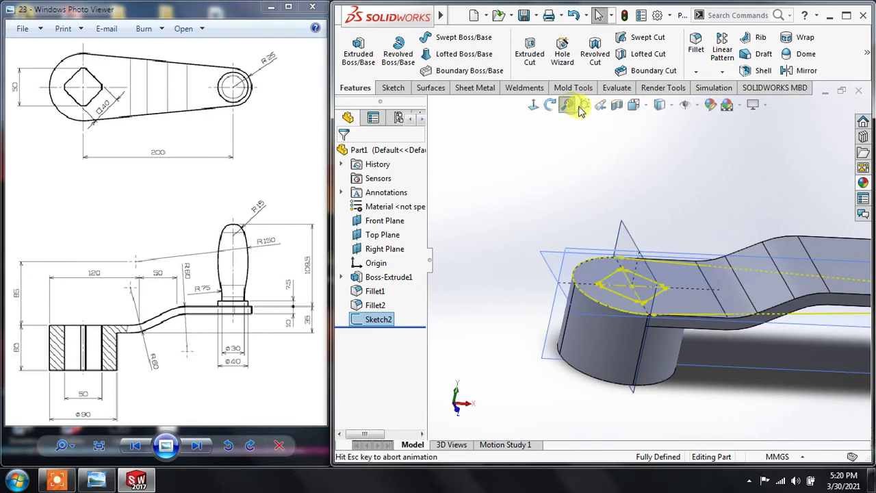
pyautogui.click(614, 139)
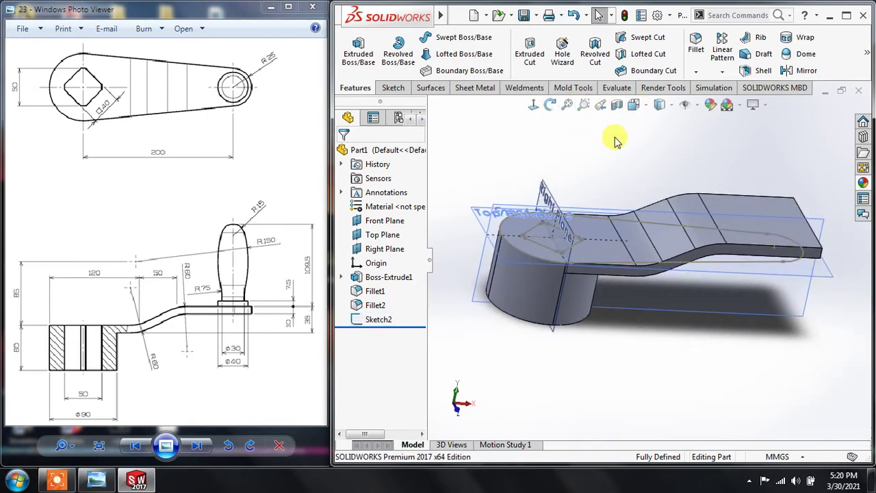
pyautogui.click(365, 61)
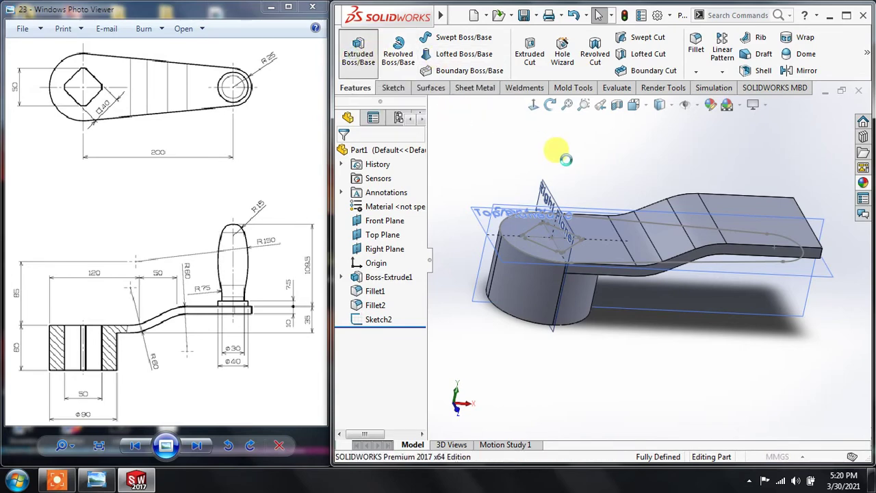
pyautogui.click(657, 220)
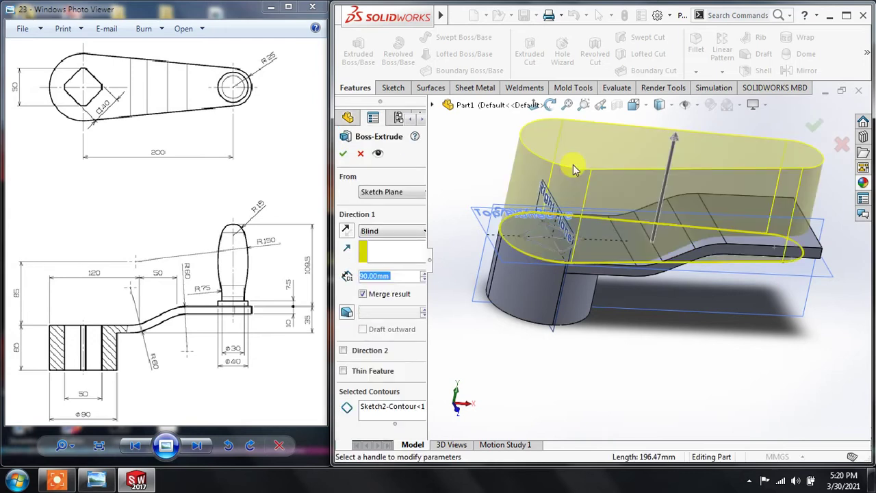
pyautogui.click(377, 232)
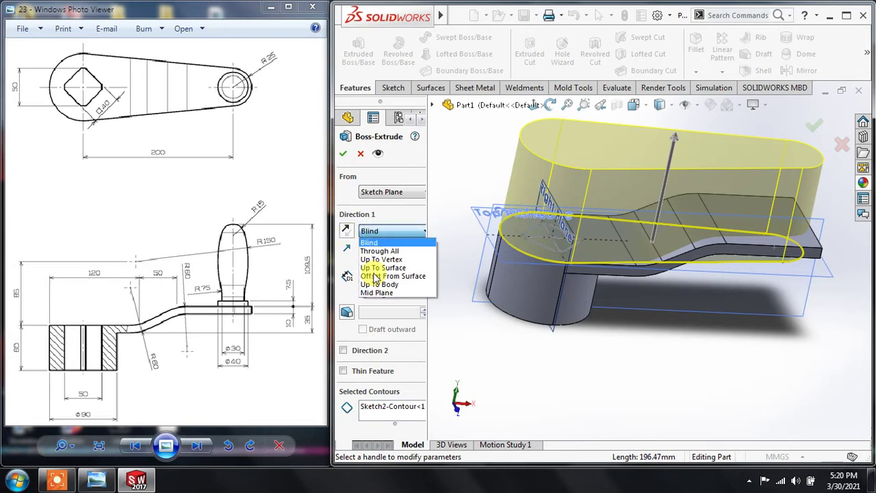
pyautogui.click(384, 294)
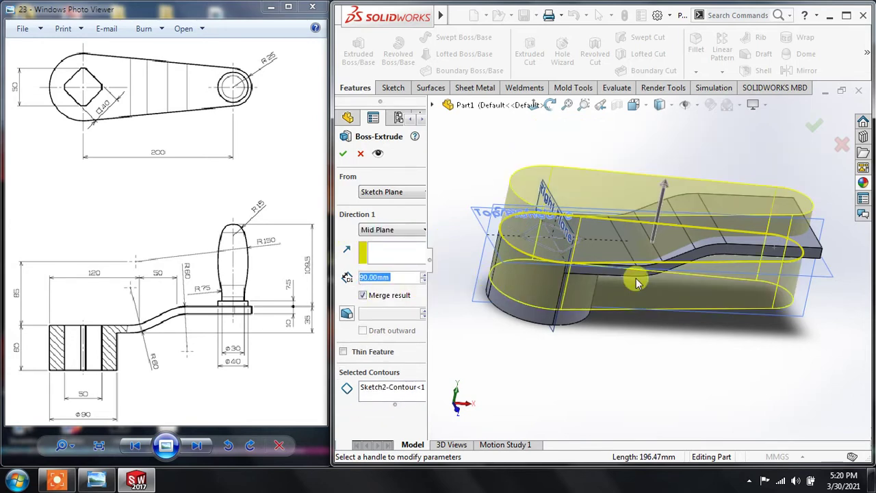
pyautogui.click(423, 274)
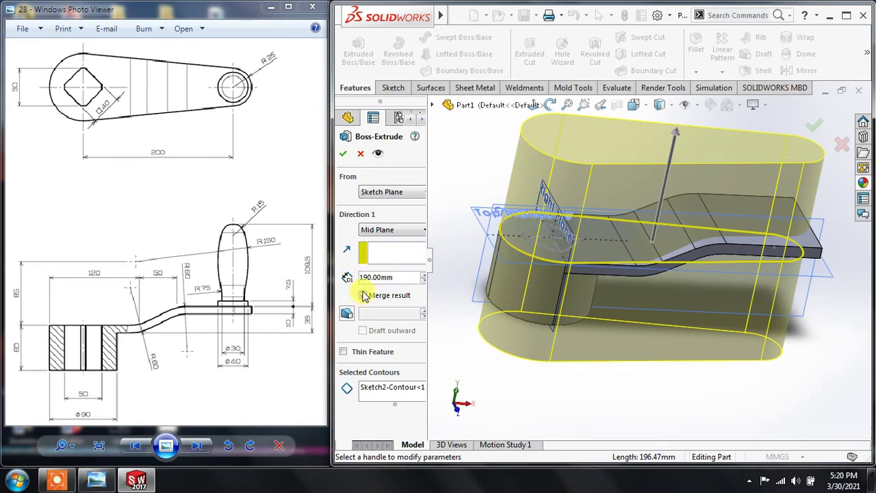
pyautogui.click(344, 159)
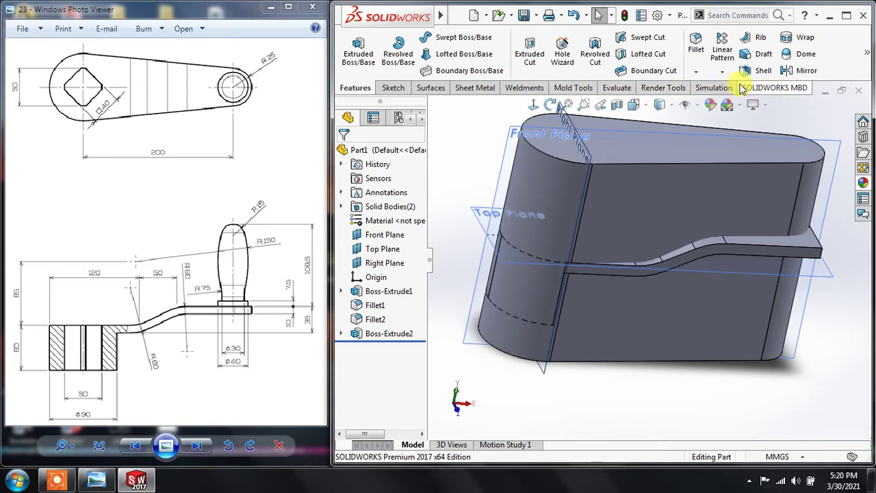
# Combine the rounded block and the thin arm body with a Common operation
pyautogui.click(846, 15)
pyautogui.click(846, 18)
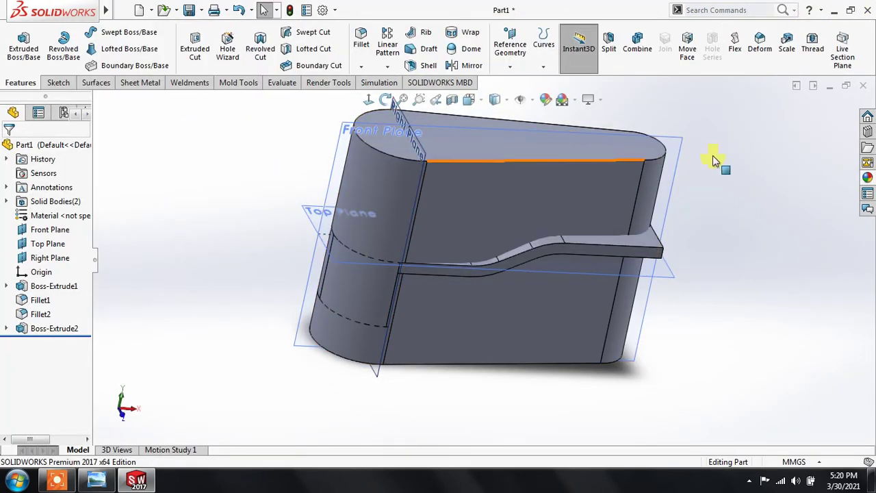
pyautogui.click(637, 42)
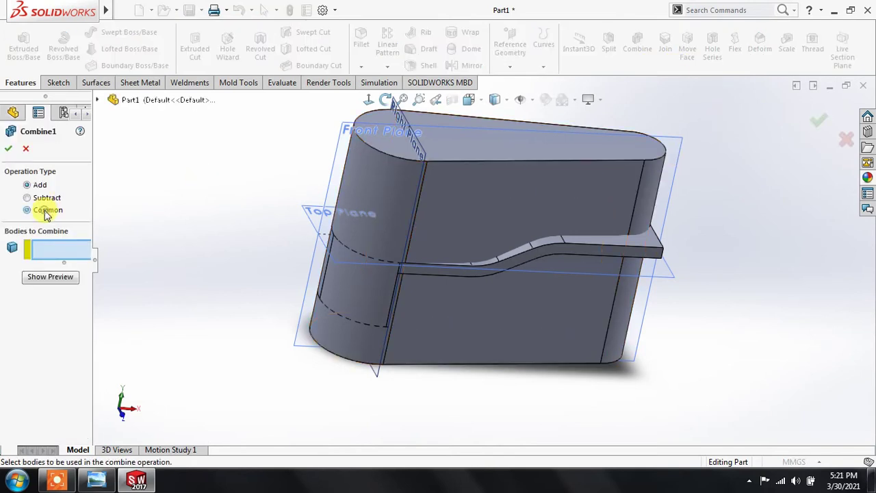
pyautogui.click(579, 175)
pyautogui.click(631, 250)
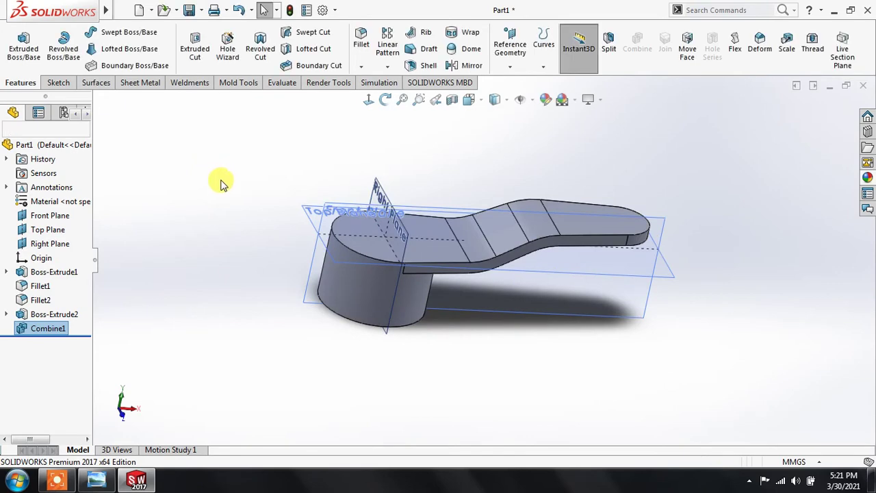
# Make Sketch2 under Boss-Extrude2 visible on the model
pyautogui.moveTo(229, 269)
pyautogui.mouseDown(button='middle')
pyautogui.moveTo(231, 294)
pyautogui.moveTo(215, 254)
pyautogui.moveTo(221, 239)
pyautogui.moveTo(240, 239)
pyautogui.mouseUp(button='middle')
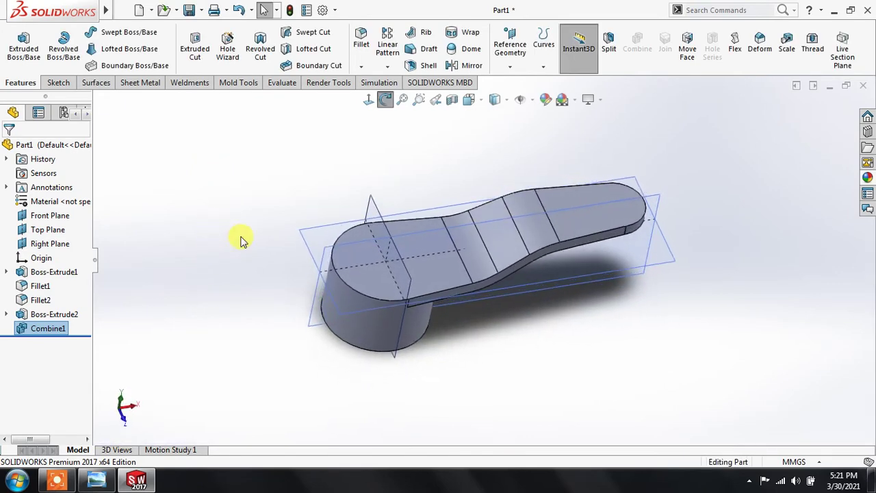
pyautogui.click(7, 314)
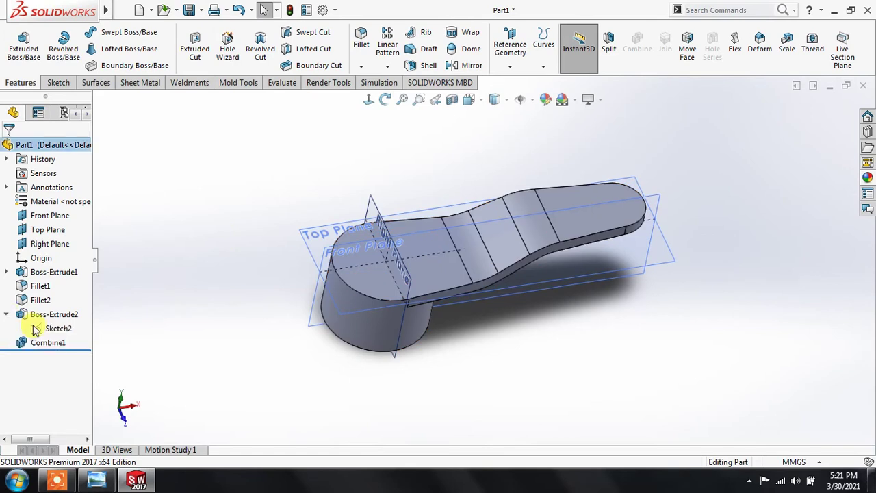
pyautogui.click(51, 329)
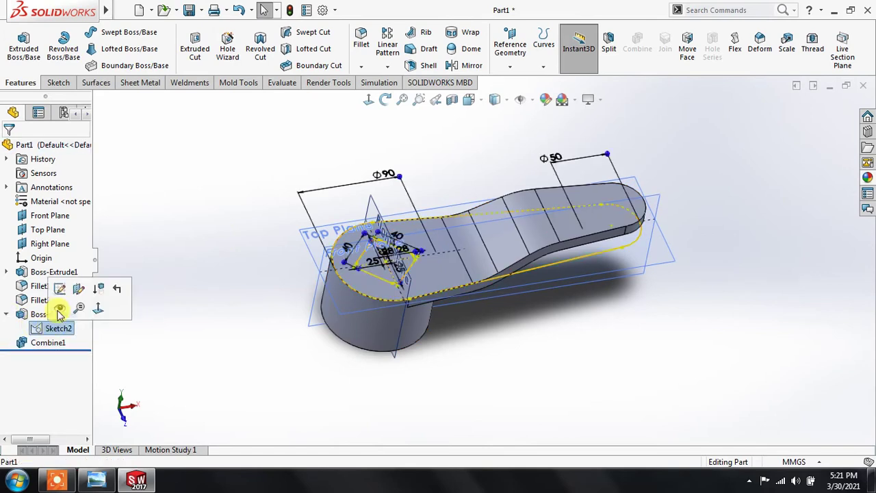
pyautogui.click(60, 309)
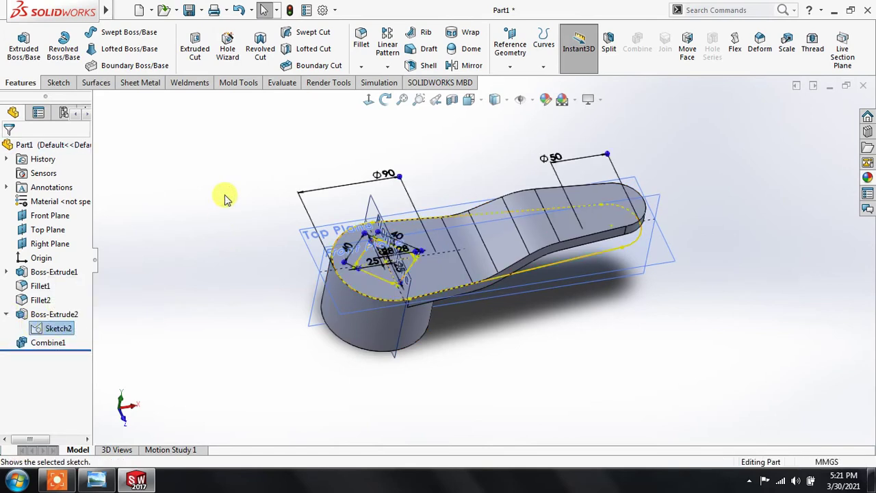
pyautogui.click(196, 210)
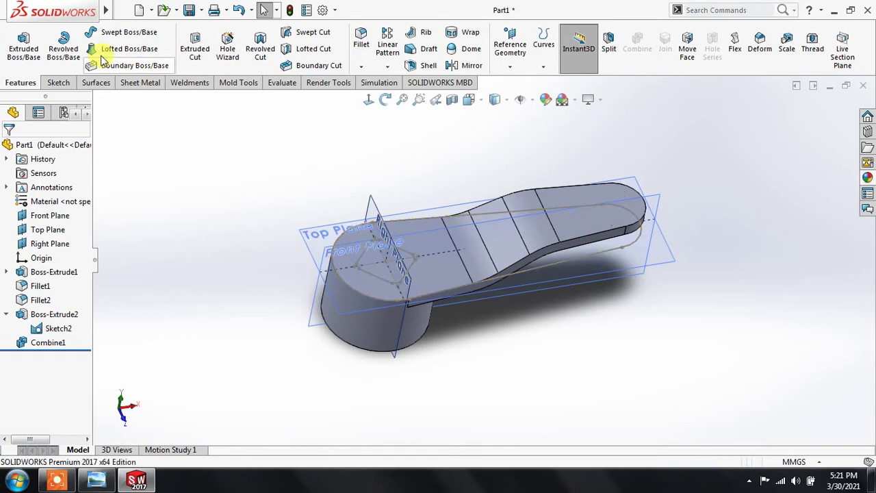
# Cut the Sketch2 octagon 190 mm blind through the hub
pyautogui.click(198, 54)
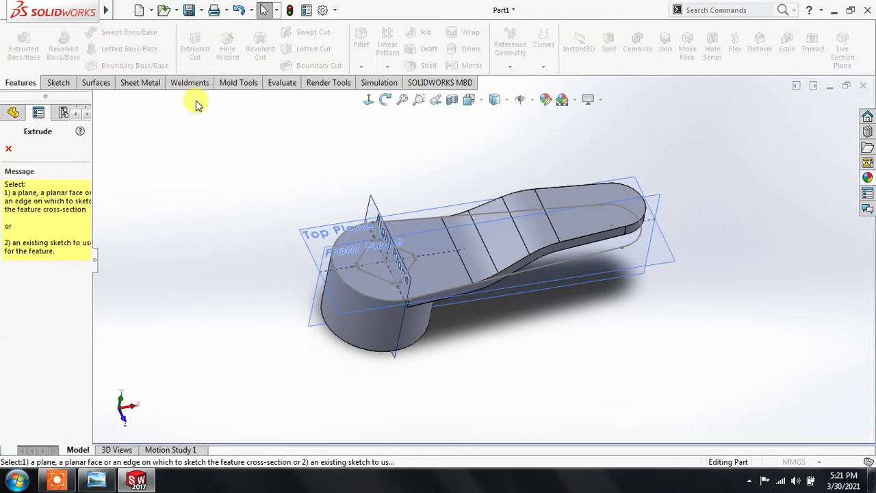
pyautogui.click(372, 276)
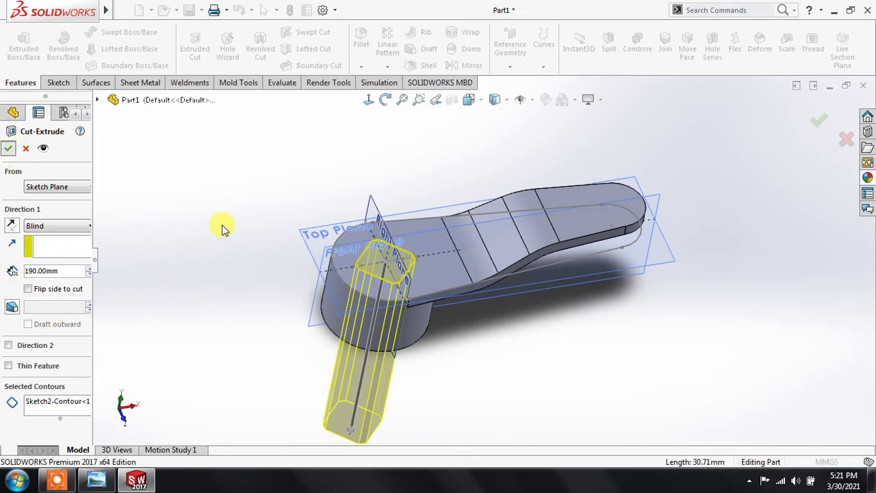
pyautogui.press('Return')
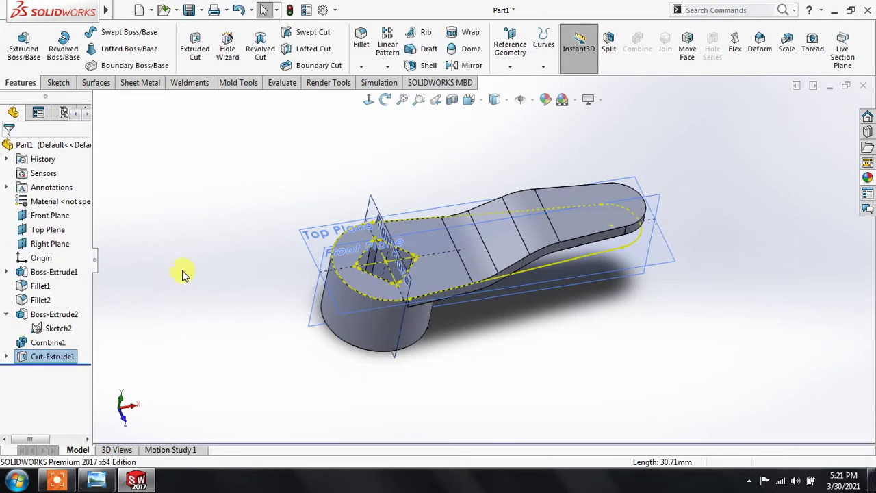
# Hide Sketch2 and view the part from a lower side angle
pyautogui.click(59, 329)
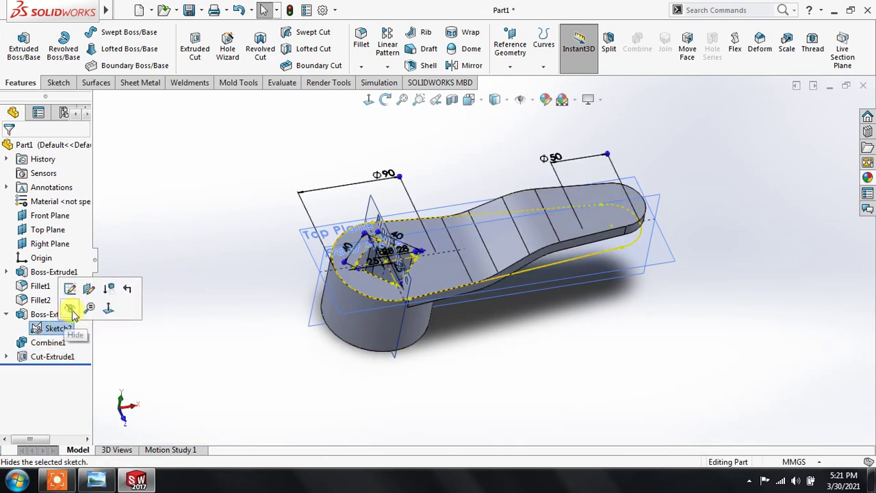
pyautogui.click(210, 226)
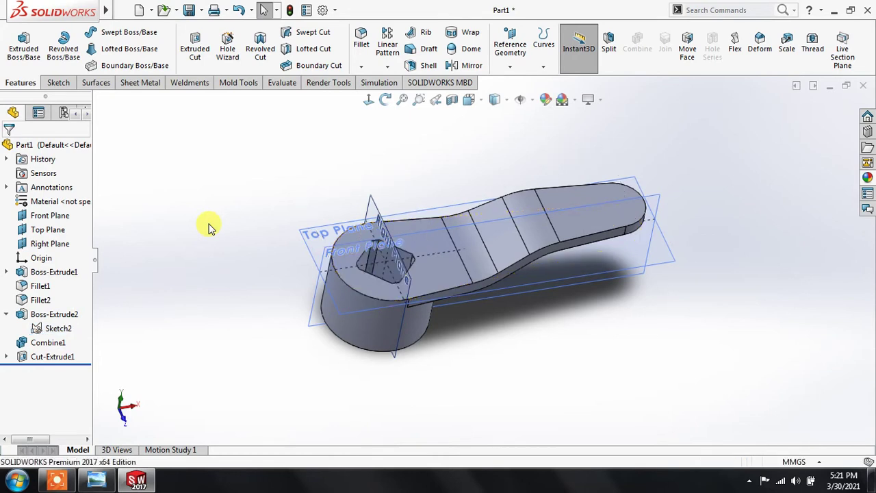
pyautogui.moveTo(205, 172); pyautogui.dragTo(223, 174, button='middle')
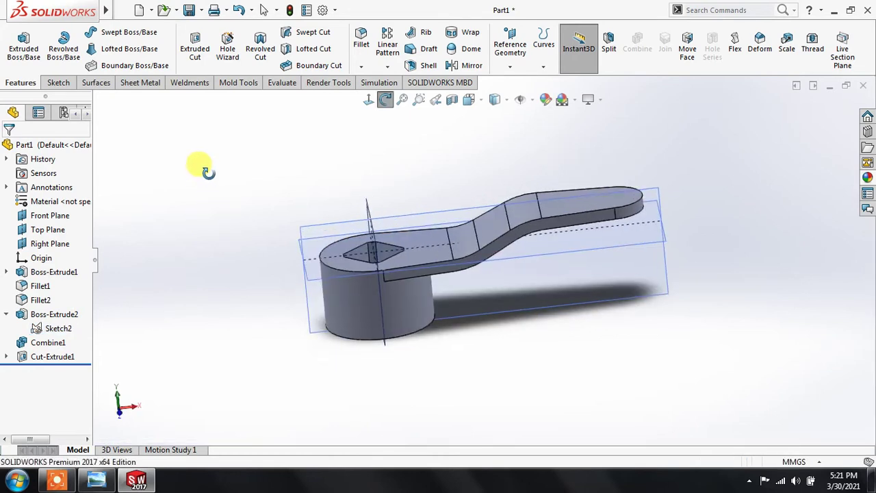
pyautogui.press('Escape')
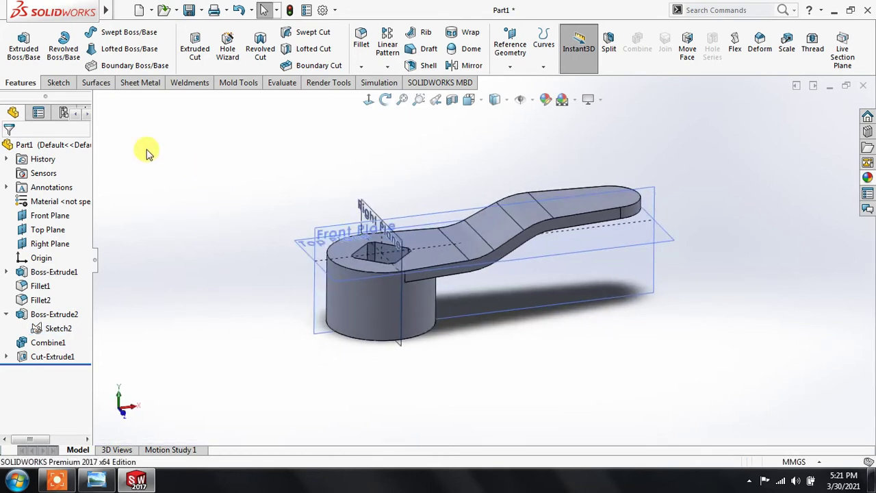
# Start a new sketch on the Front Plane
pyautogui.click(58, 83)
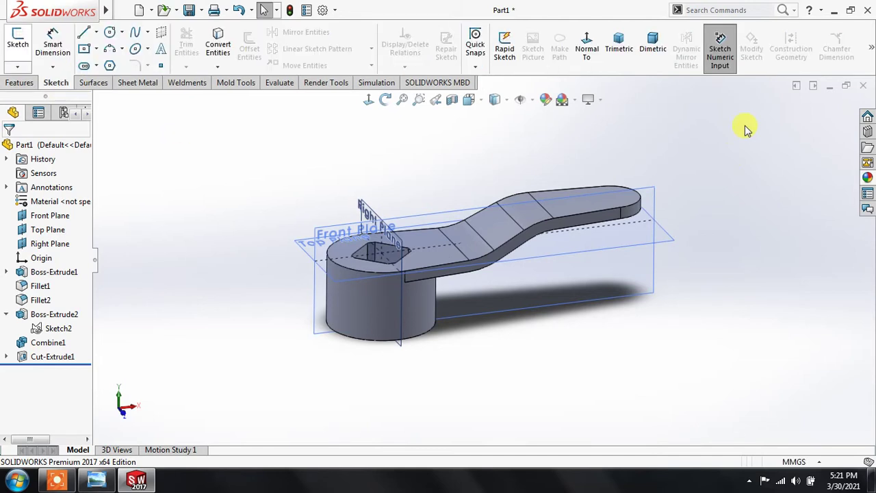
pyautogui.click(655, 192)
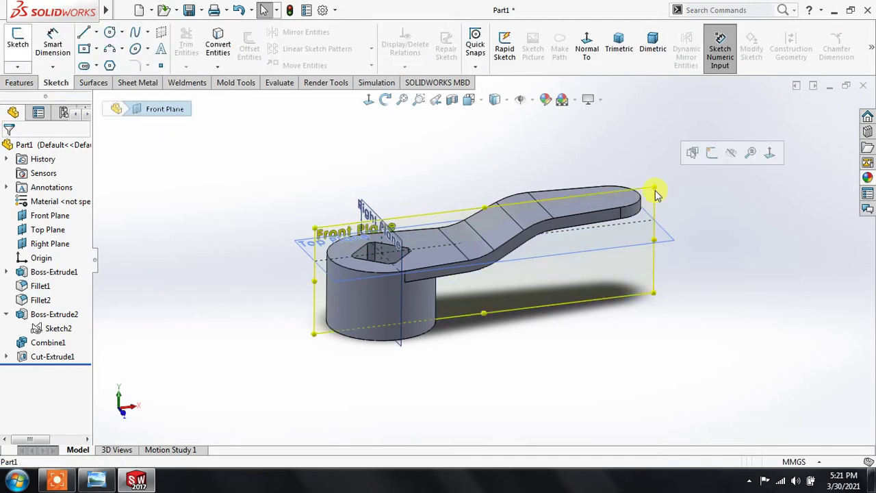
pyautogui.click(714, 154)
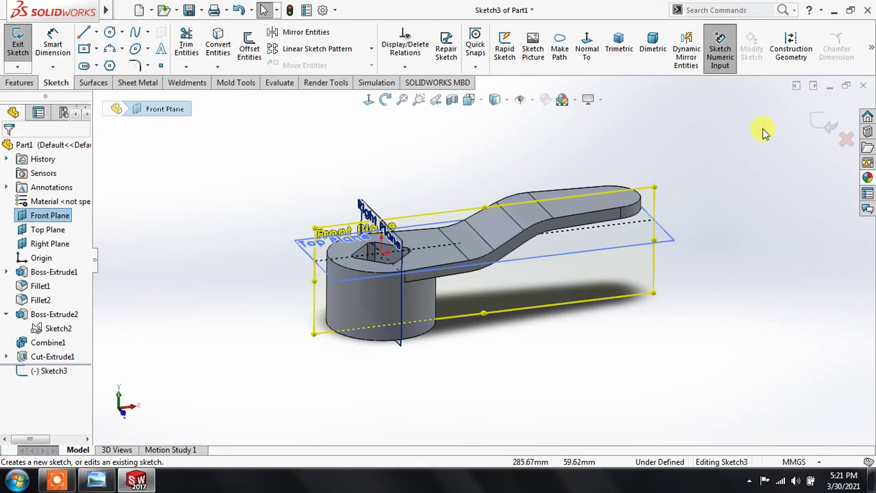
# Viewing normal to the plane, draw a corner rectangle from the arm's top-right corner
pyautogui.click(369, 99)
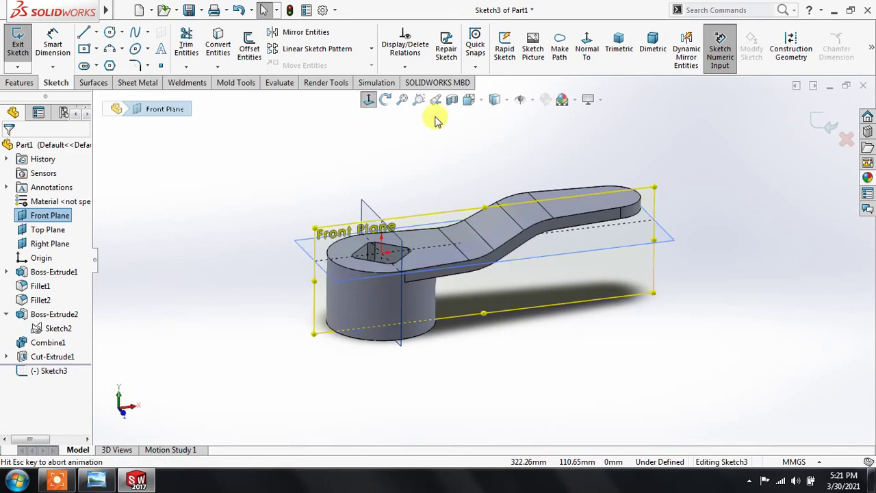
pyautogui.click(853, 9)
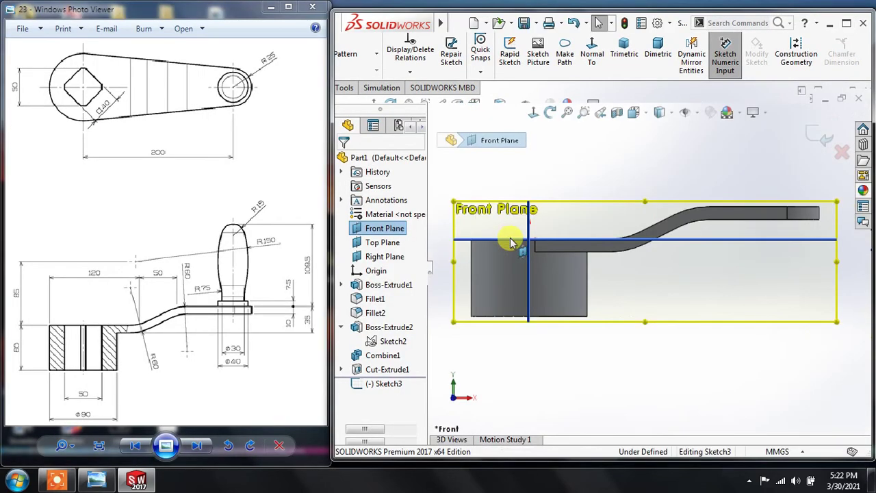
pyautogui.keyDown('ctrl'); pyautogui.moveTo(746, 291); pyautogui.dragTo(625, 342, button='middle'); pyautogui.keyUp('ctrl')
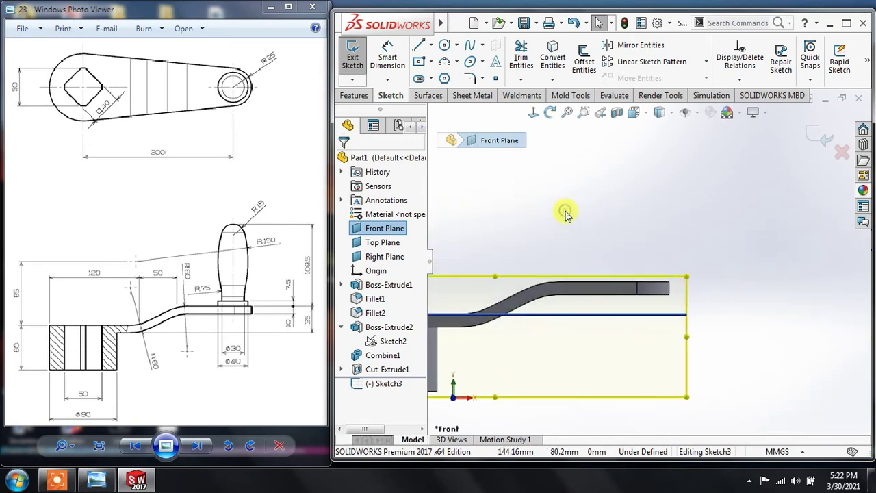
pyautogui.click(563, 212)
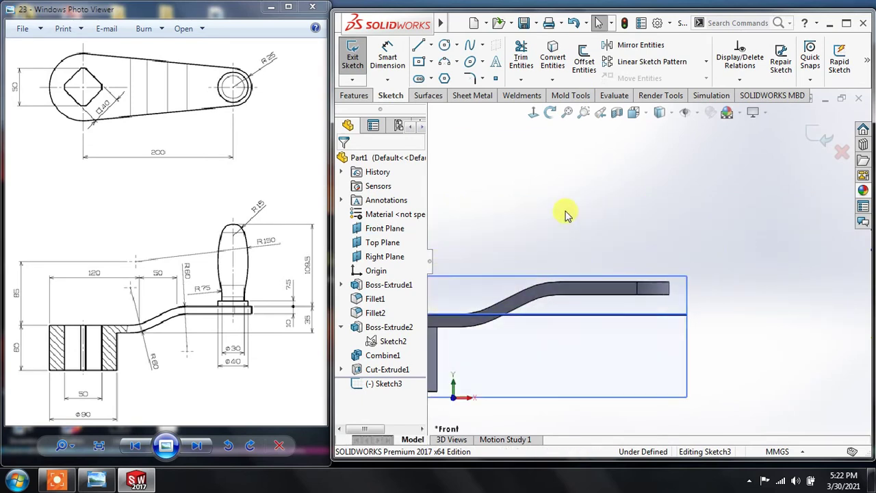
pyautogui.click(433, 62)
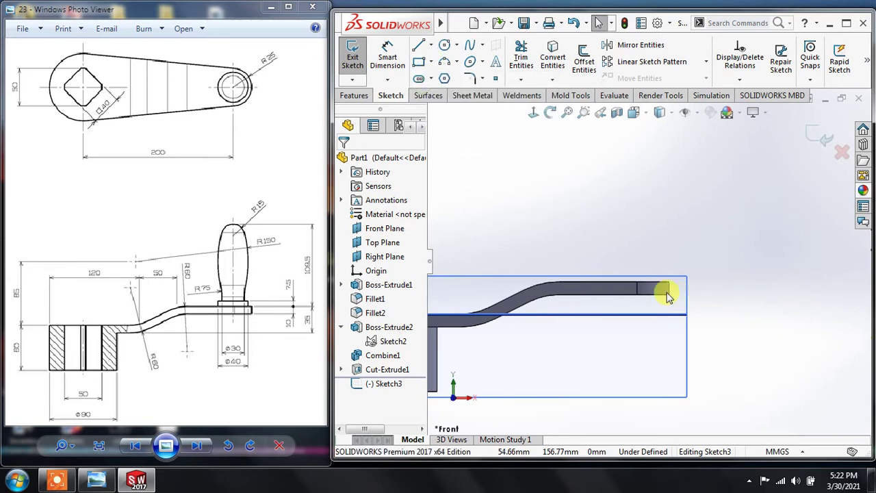
pyautogui.click(583, 278)
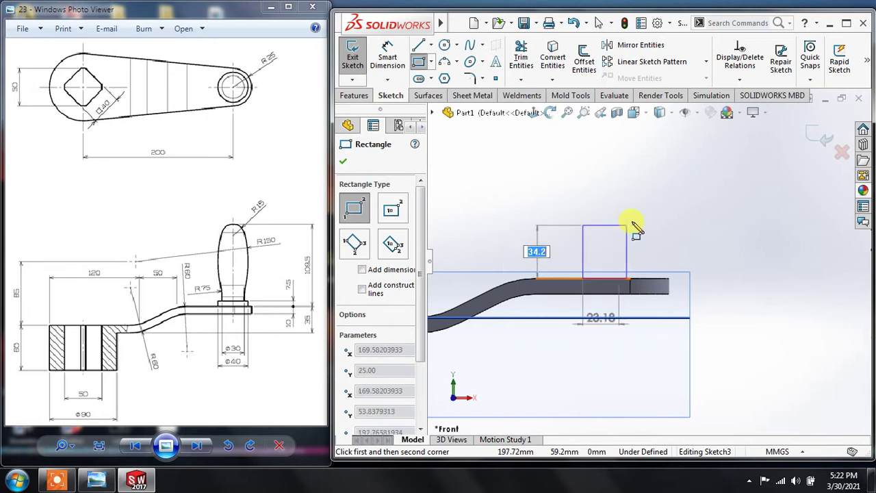
pyautogui.press('Escape')
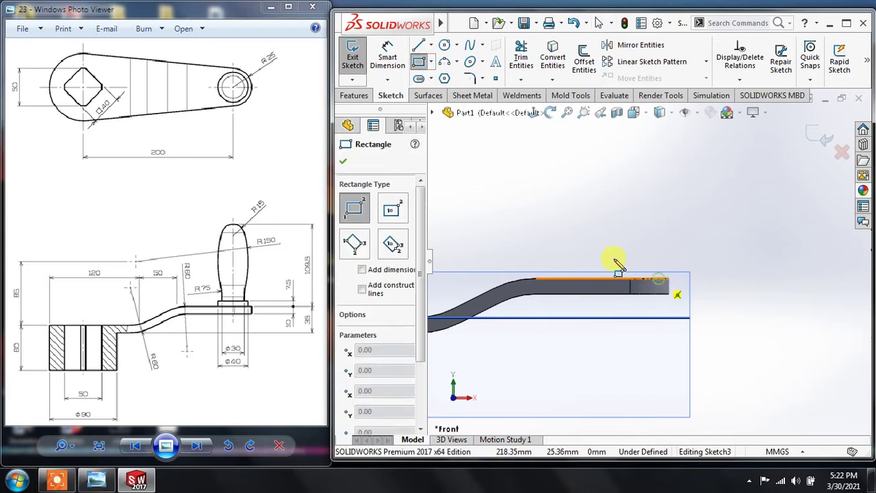
pyautogui.click(658, 279)
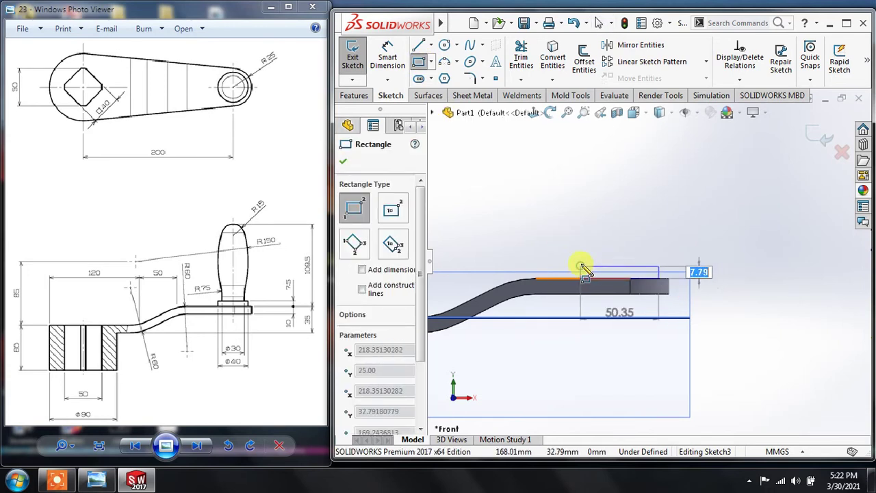
pyautogui.click(580, 266)
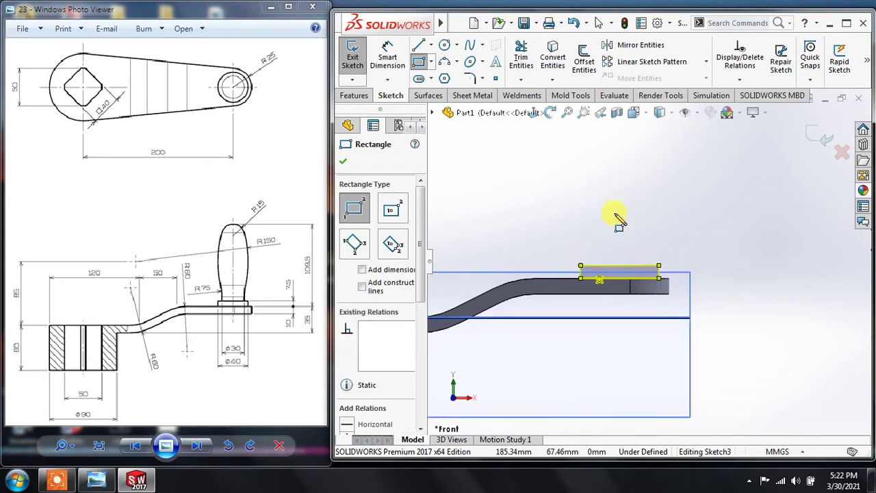
pyautogui.press('Escape')
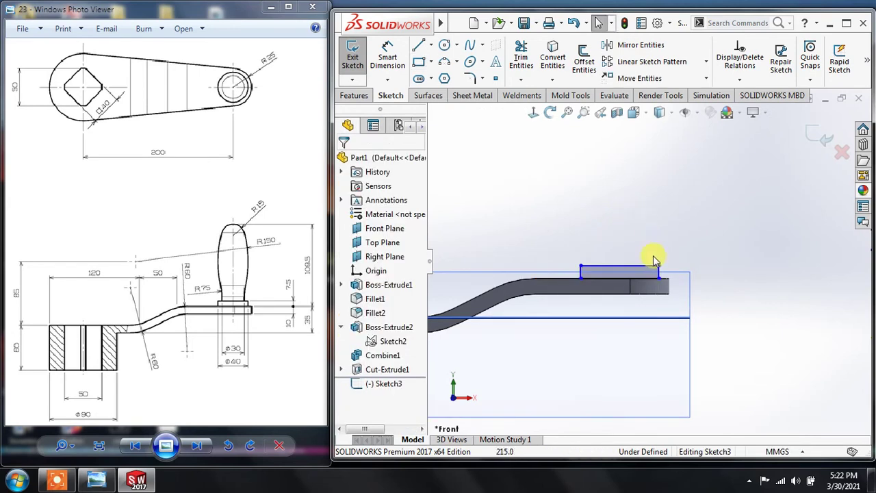
pyautogui.scroll(-1, 654, 255)
# Dimension the rectangle's right vertical edge and set its height to 7.5 mm
pyautogui.click(387, 60)
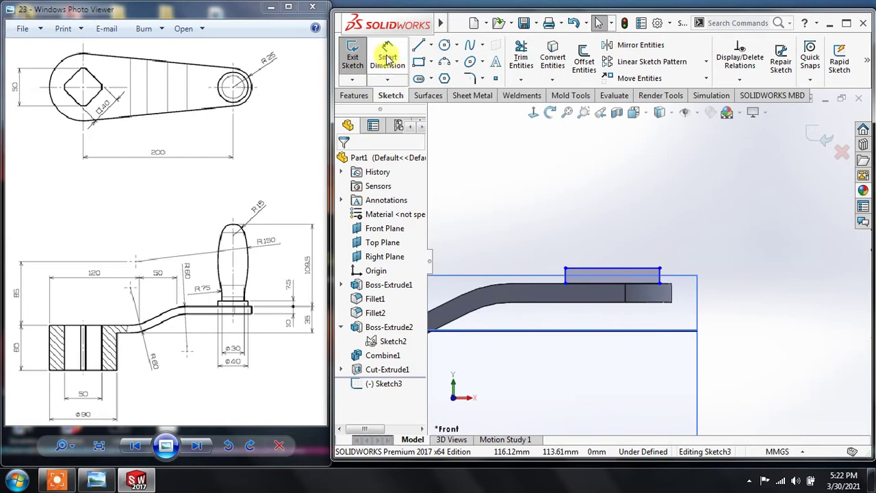
pyautogui.click(659, 277)
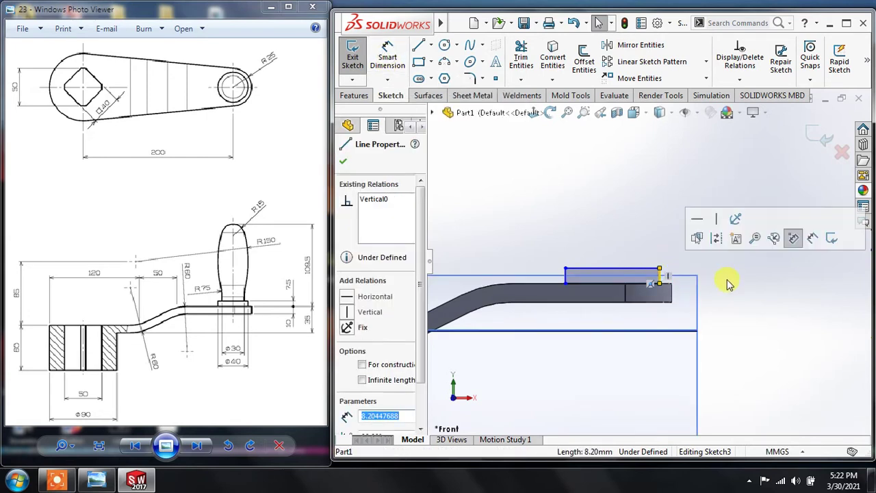
pyautogui.click(387, 59)
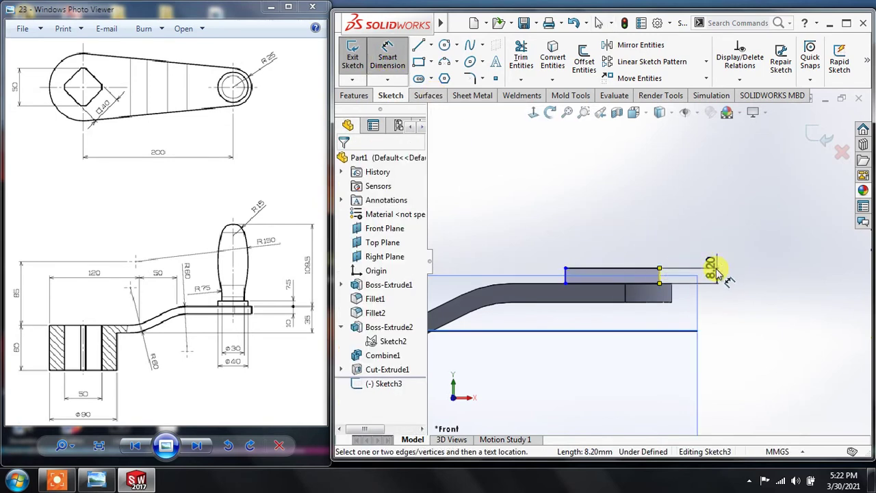
pyautogui.click(718, 272)
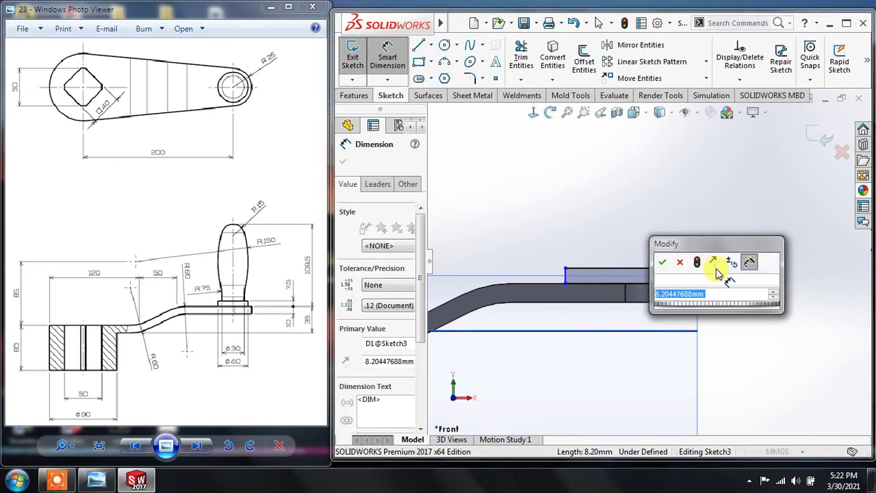
pyautogui.write('7.5')
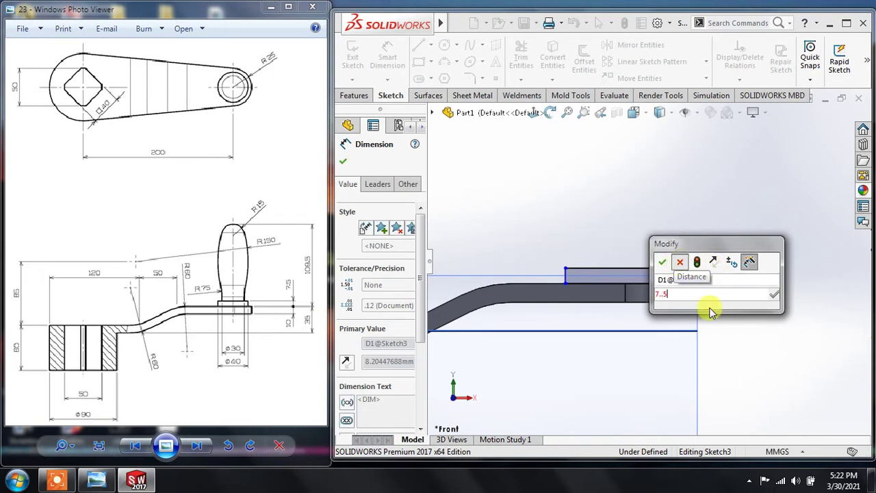
pyautogui.press('Return')
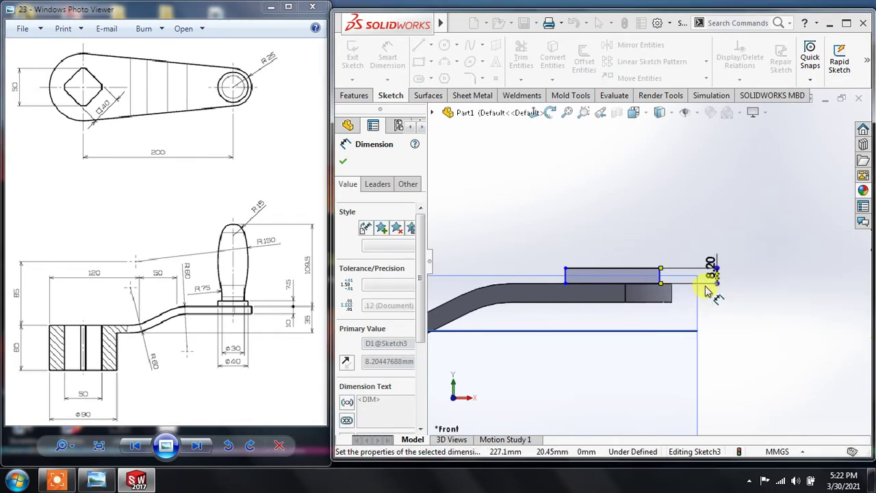
pyautogui.press('Escape')
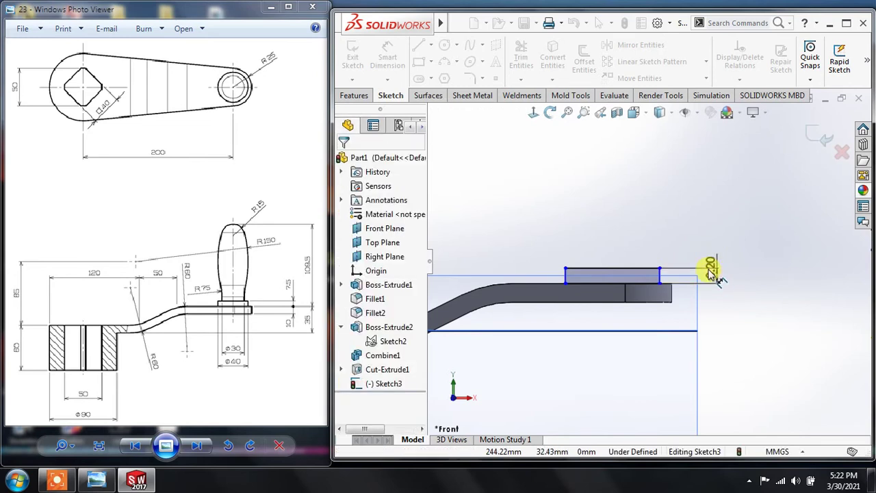
pyautogui.click(717, 279)
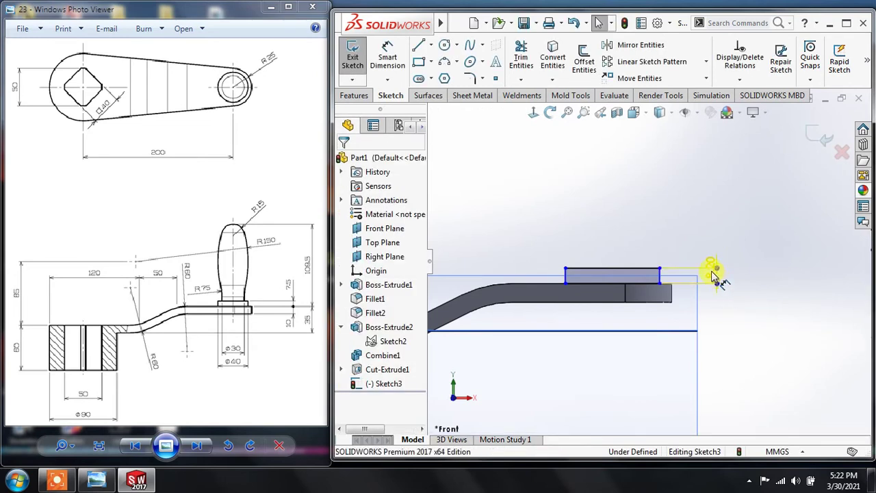
pyautogui.click(714, 276)
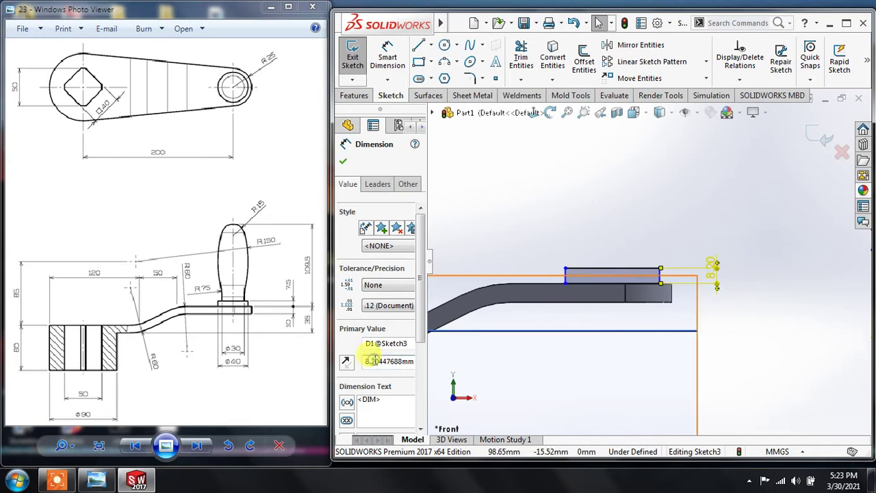
pyautogui.doubleClick(407, 362)
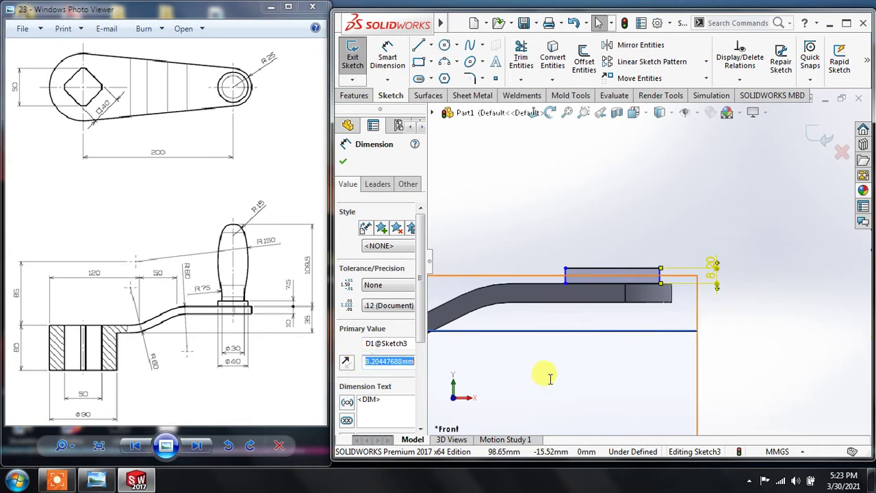
pyautogui.write('7.5')
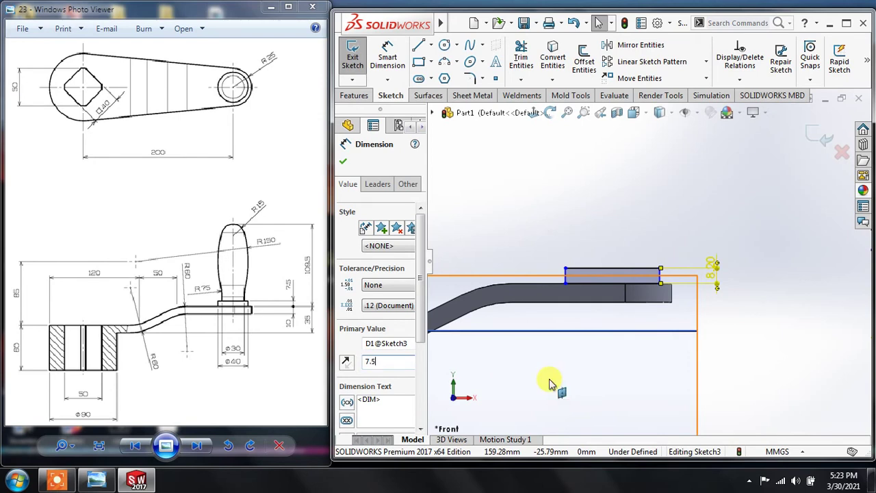
pyautogui.press('Return')
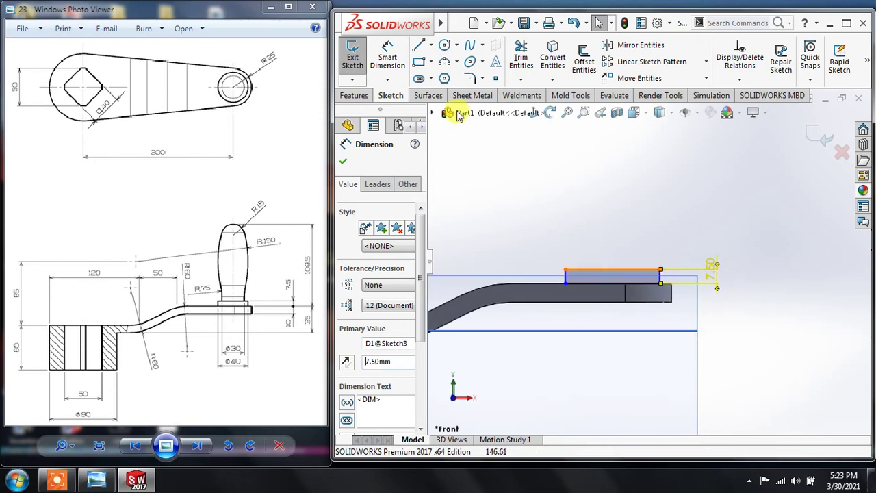
pyautogui.click(388, 58)
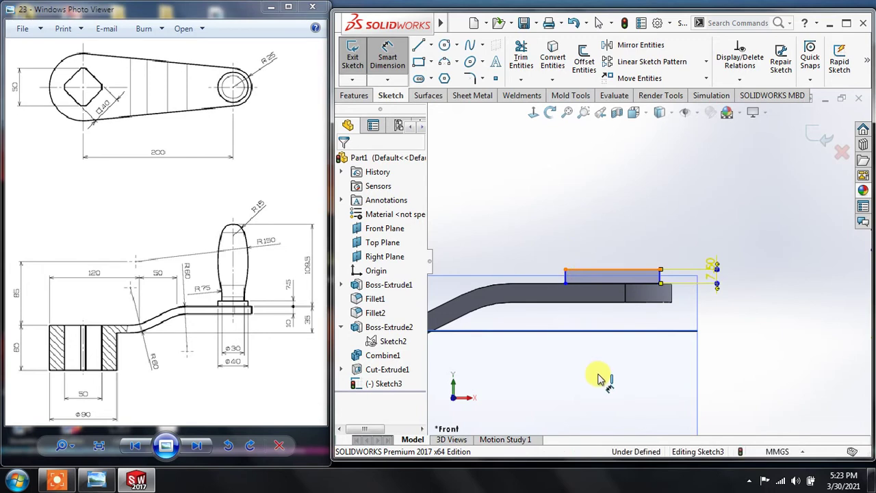
# Dimension the rectangle's top edge to a 40 mm width
pyautogui.click(609, 272)
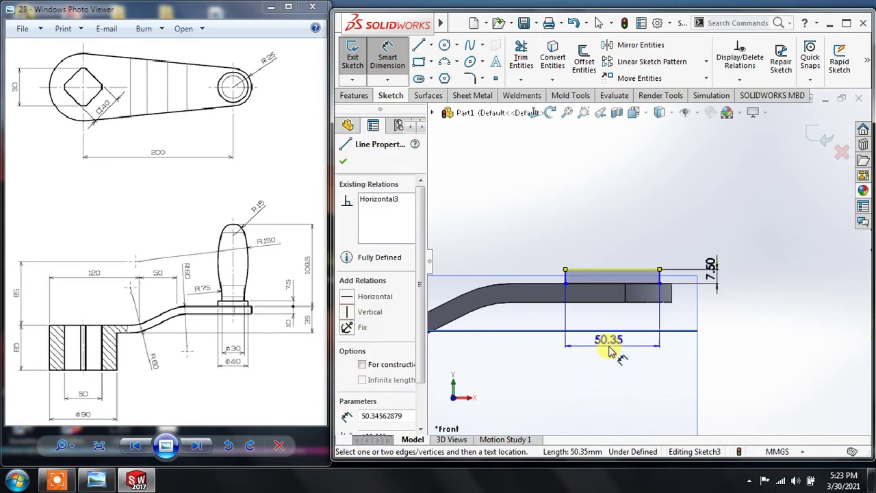
pyautogui.click(609, 356)
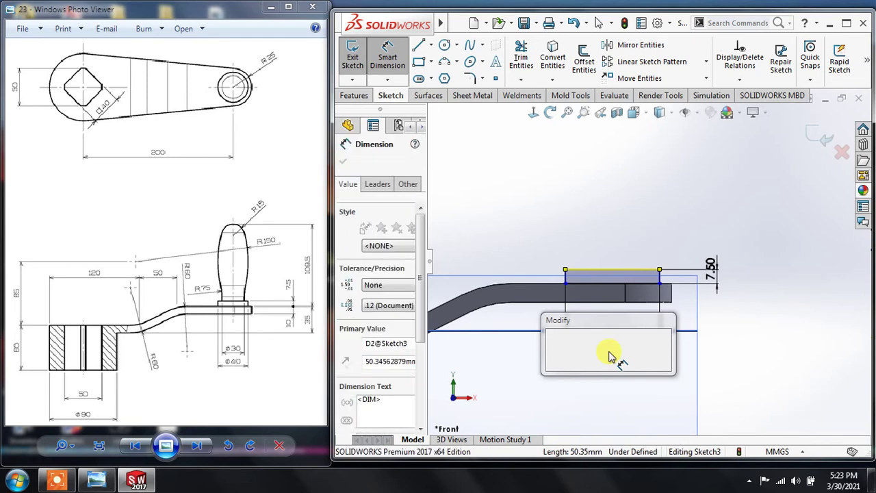
pyautogui.write('40')
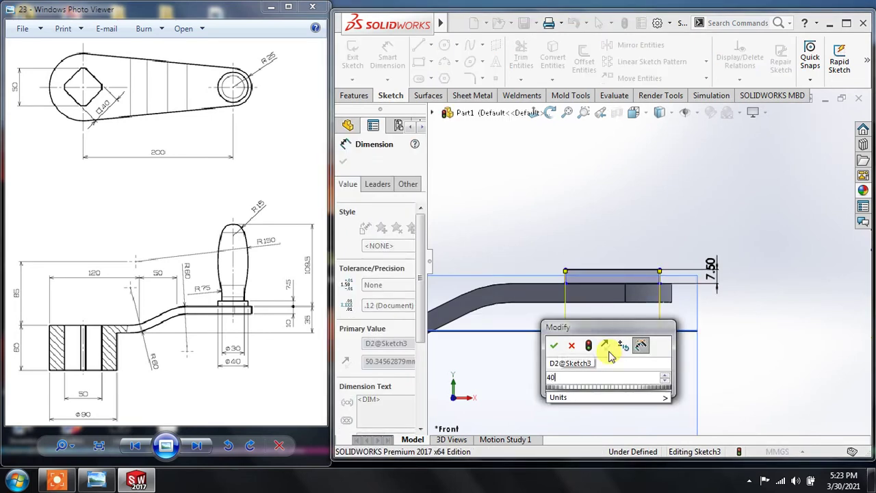
pyautogui.press('Return')
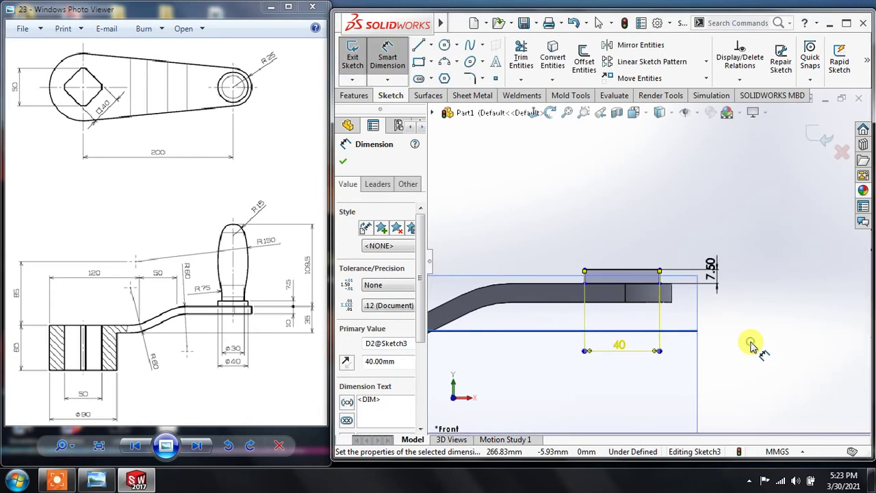
pyautogui.click(633, 295)
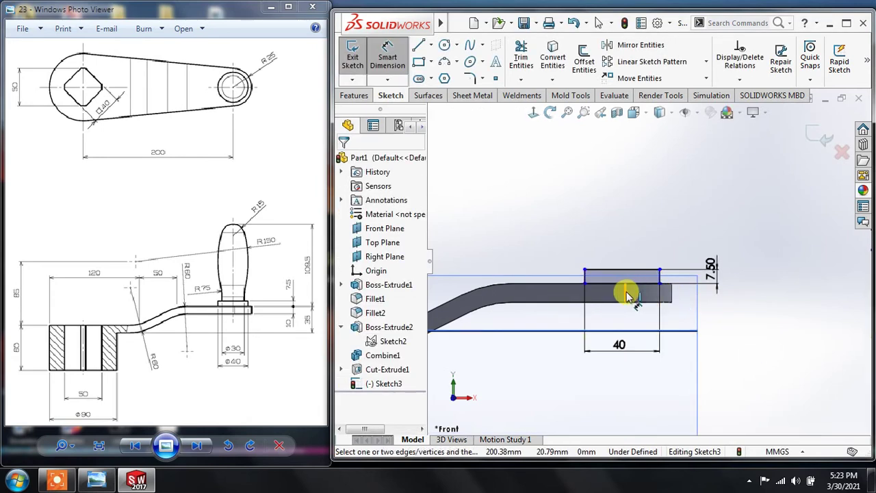
# Dimension the inner vertical line 20 mm from the rectangle's right edge
pyautogui.click(626, 293)
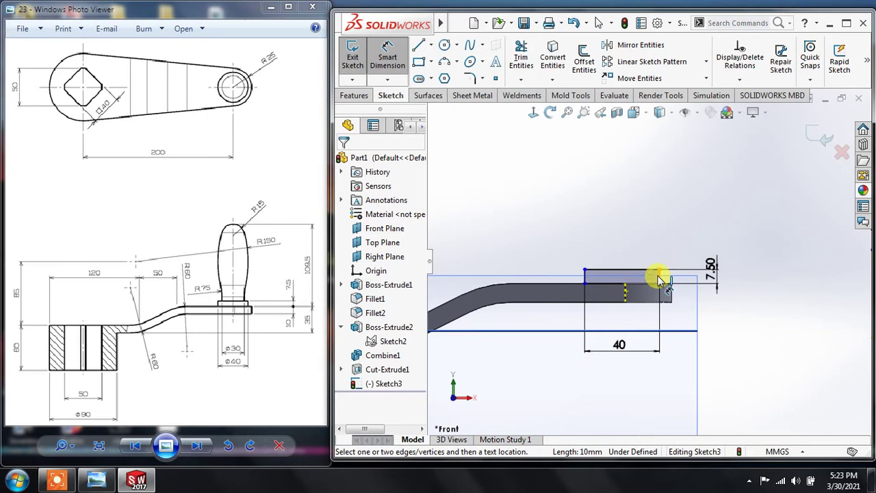
pyautogui.click(659, 280)
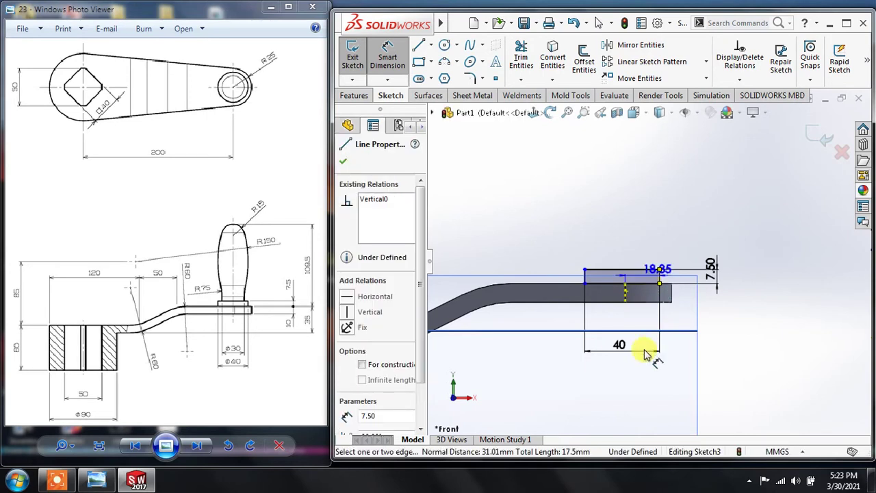
pyautogui.click(645, 380)
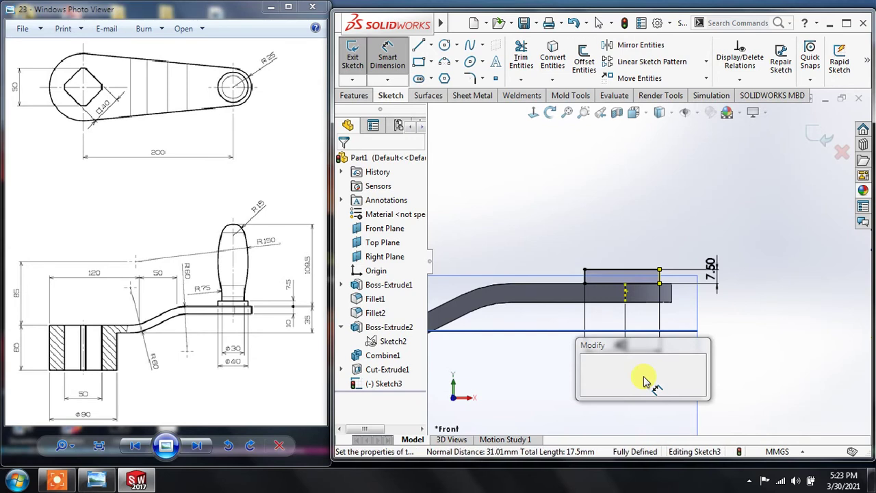
pyautogui.write('20')
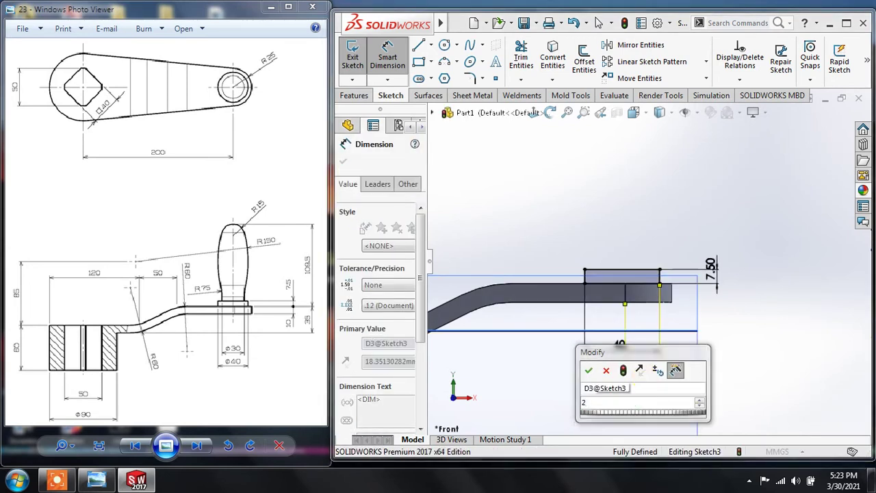
pyautogui.press('Escape')
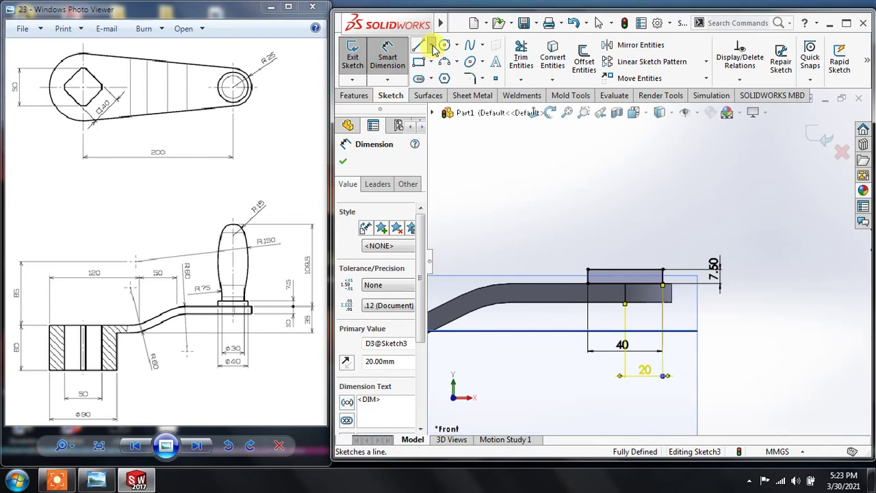
# Draw a vertical centerline upward from the midpoint of the rectangle's top edge
pyautogui.click(430, 45)
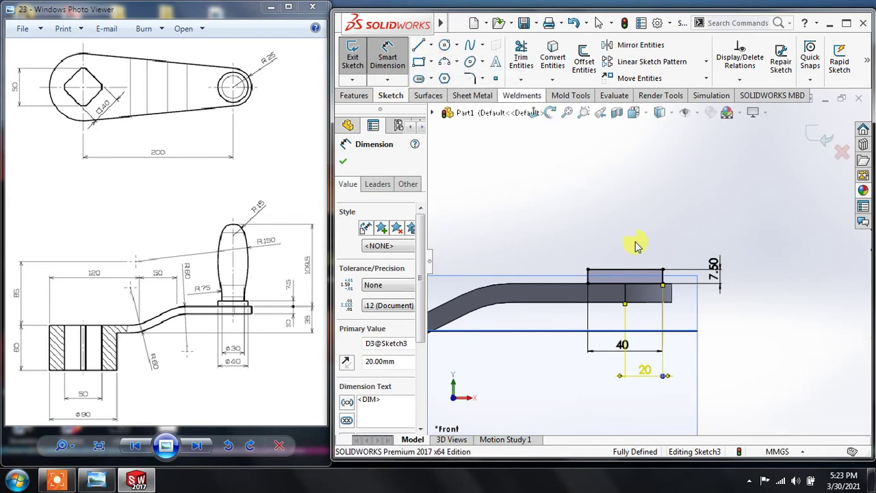
pyautogui.press('l')
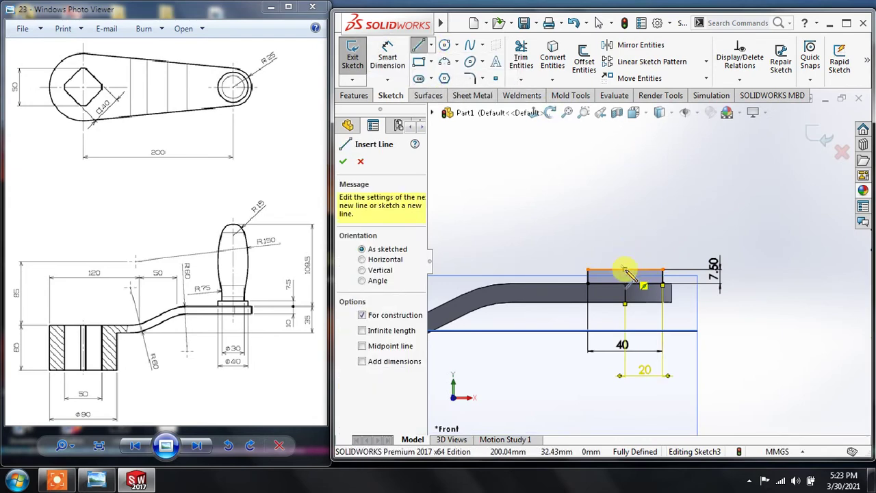
pyautogui.moveTo(620, 152); pyautogui.dragTo(625, 136)
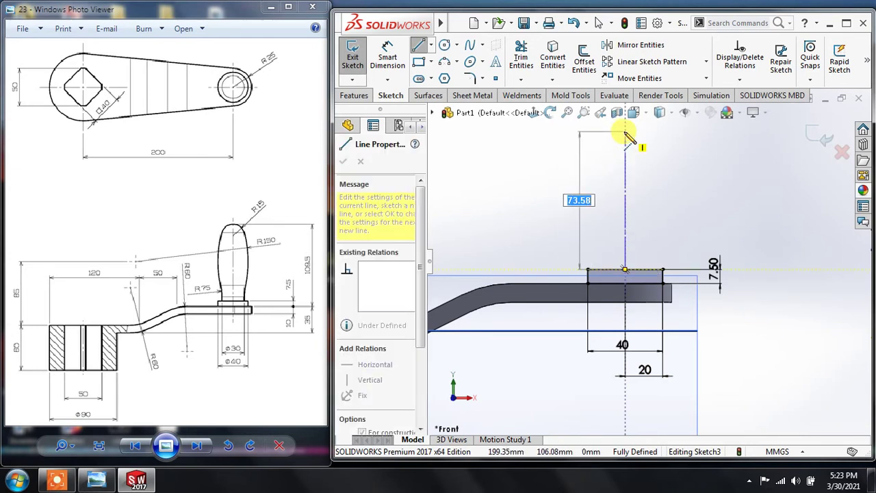
pyautogui.click(624, 132)
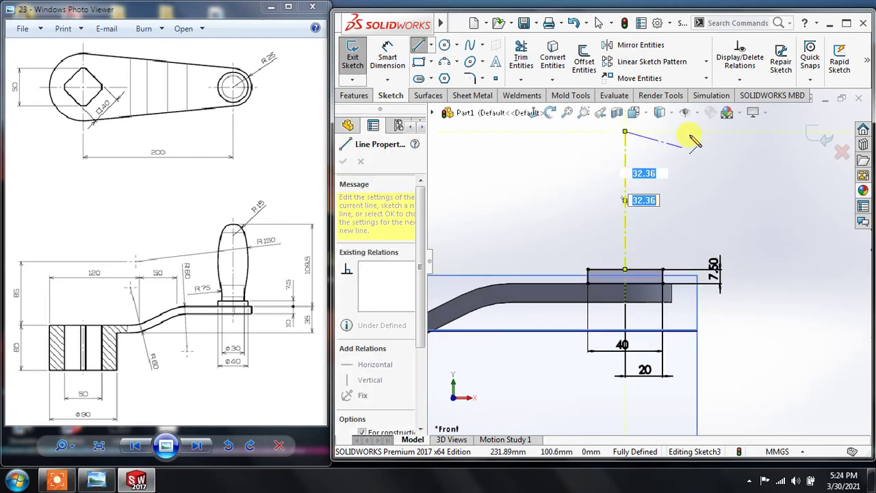
pyautogui.press('Escape')
pyautogui.press('Escape')
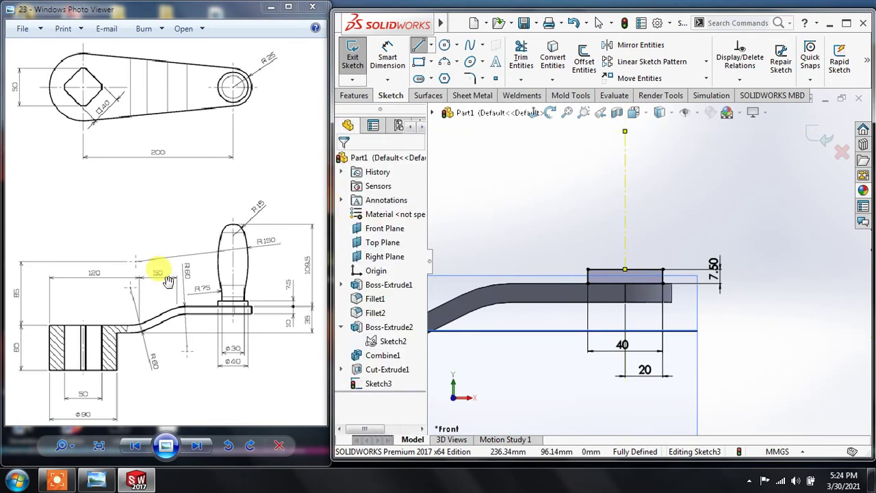
# Add a length dimension to the vertical centerline
pyautogui.click(387, 58)
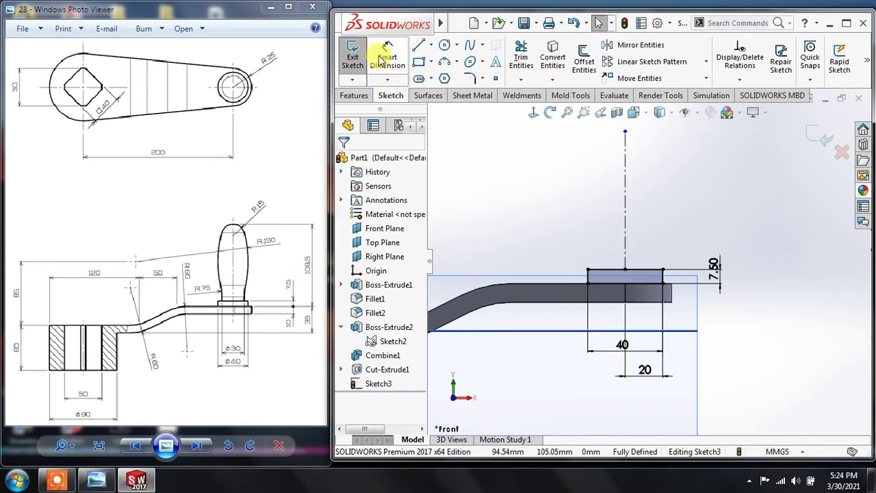
pyautogui.click(625, 202)
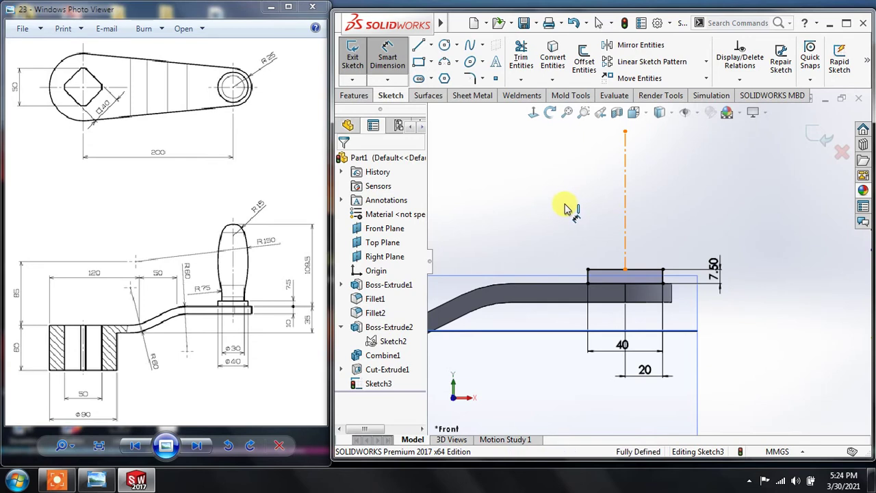
pyautogui.click(573, 203)
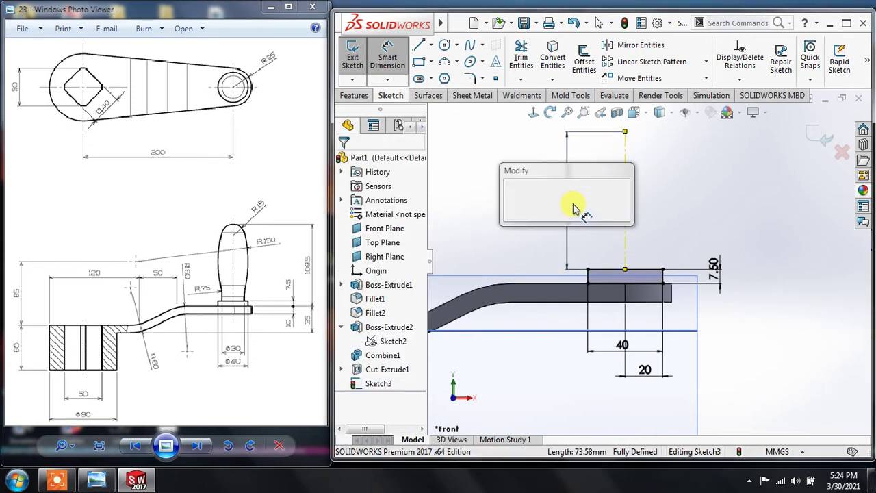
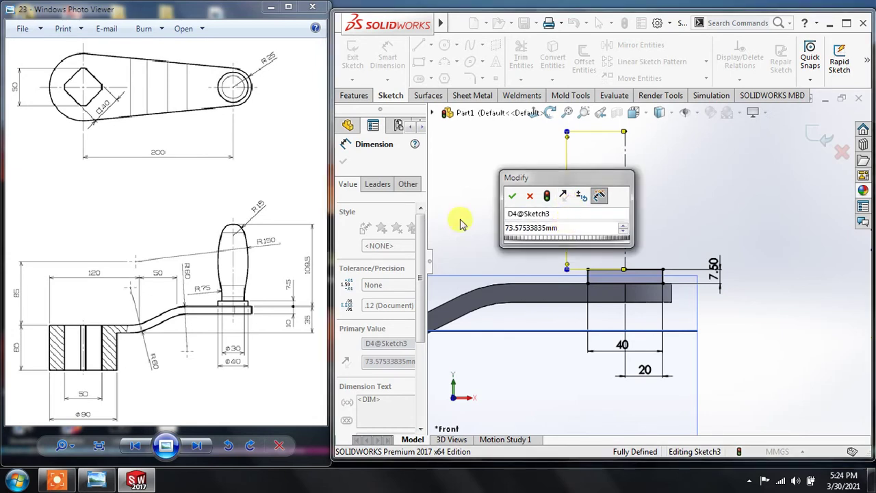
# Enter 109.5 as the centerline's vertical dimension and exit Smart Dimension
pyautogui.write('10')
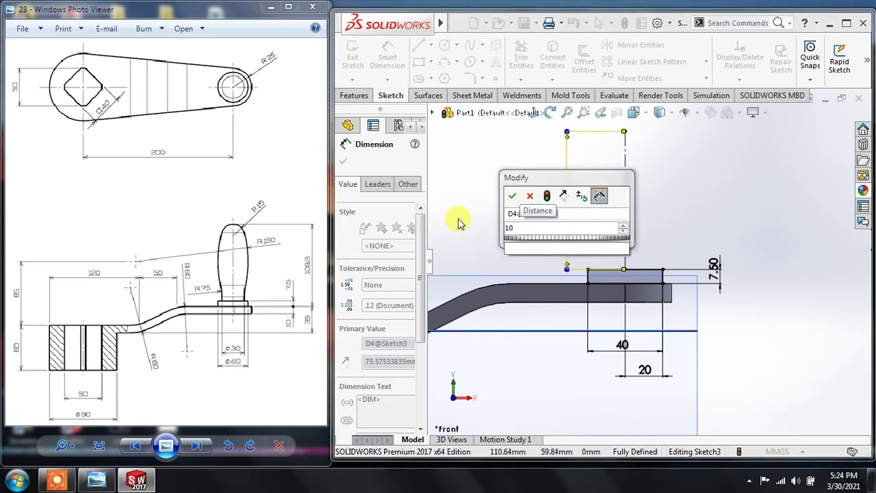
pyautogui.write('9.5')
pyautogui.press('Escape')
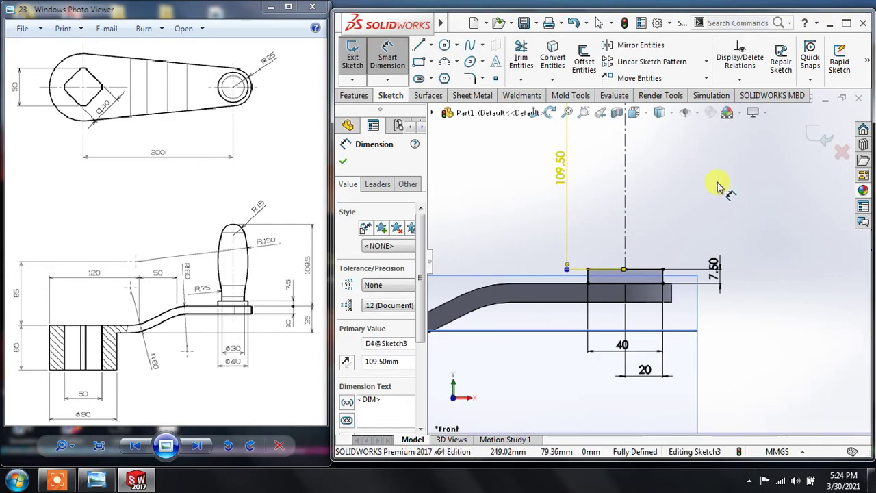
pyautogui.press('Escape')
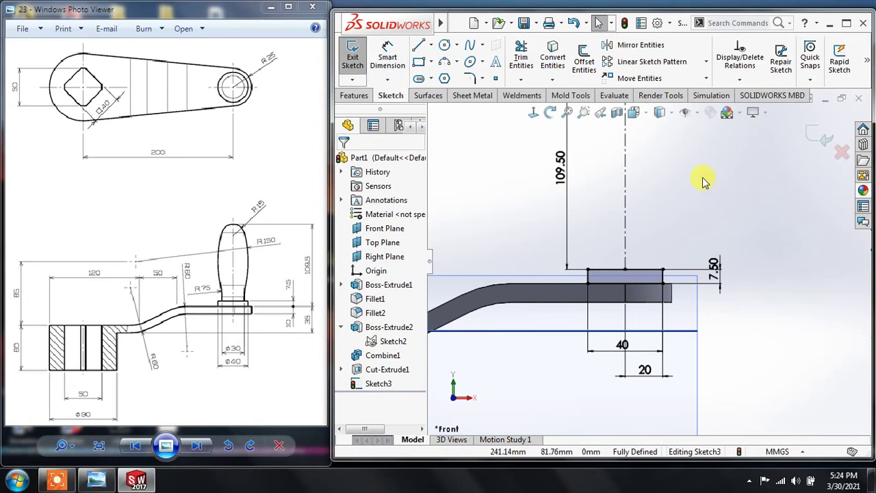
pyautogui.scroll(3, 695, 226)
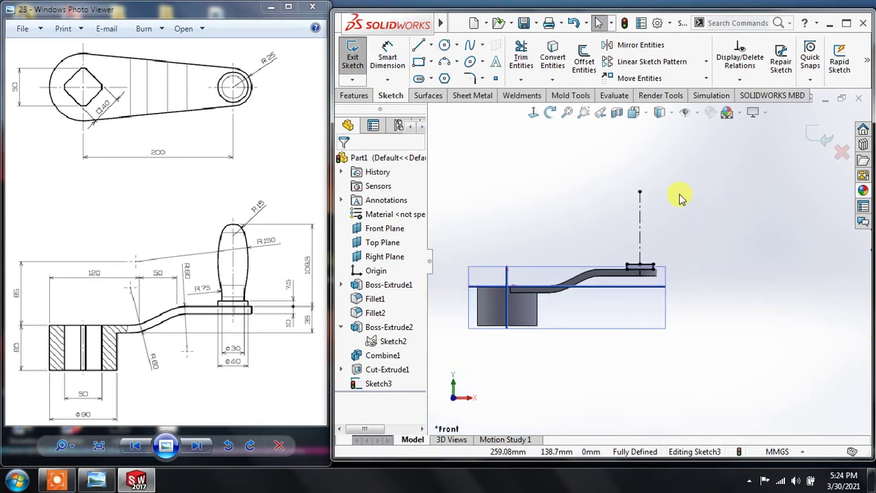
pyautogui.scroll(-2, 667, 246)
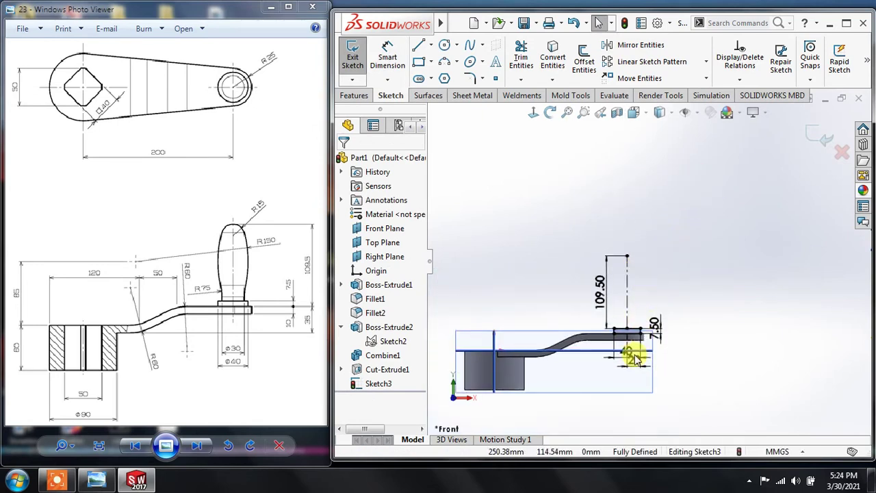
pyautogui.scroll(1, 629, 304)
pyautogui.scroll(1, 640, 288)
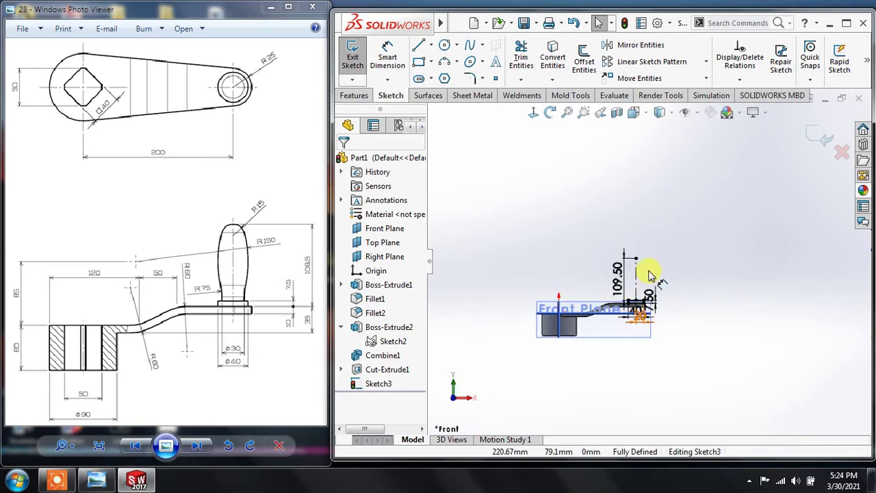
pyautogui.scroll(-1, 640, 288)
pyautogui.scroll(-3, 619, 297)
pyautogui.scroll(-2, 620, 299)
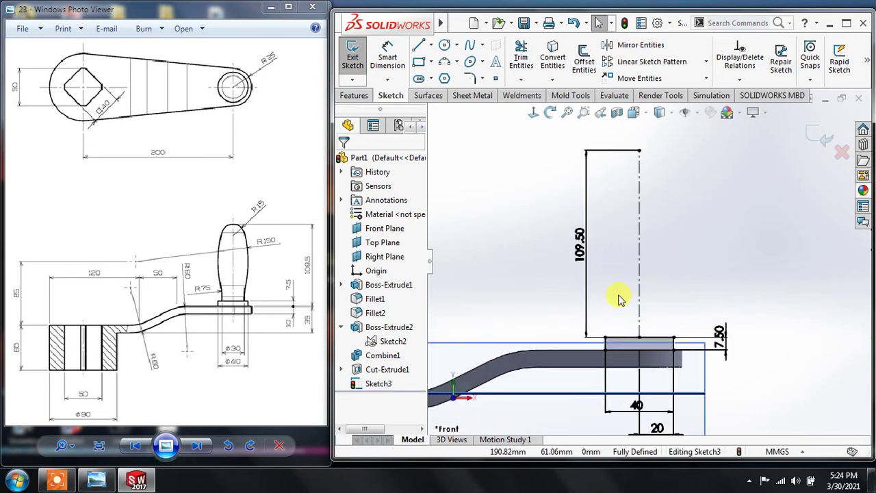
# Draw a 3-point arc capping the top of the vertical centerline
pyautogui.click(463, 62)
pyautogui.click(463, 111)
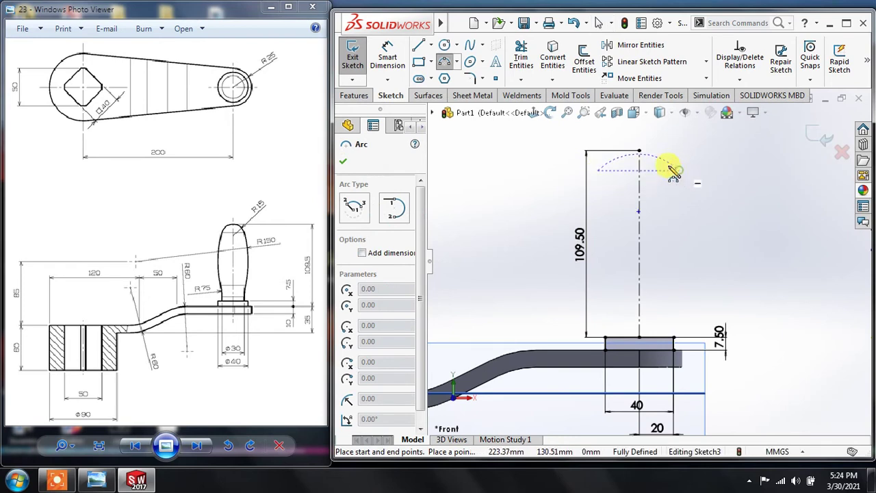
pyautogui.click(672, 170)
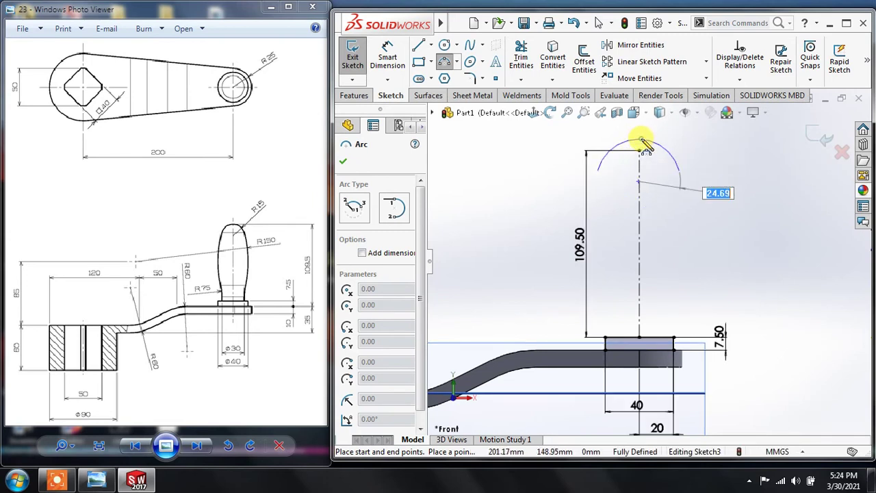
pyautogui.click(687, 167)
pyautogui.press('Escape')
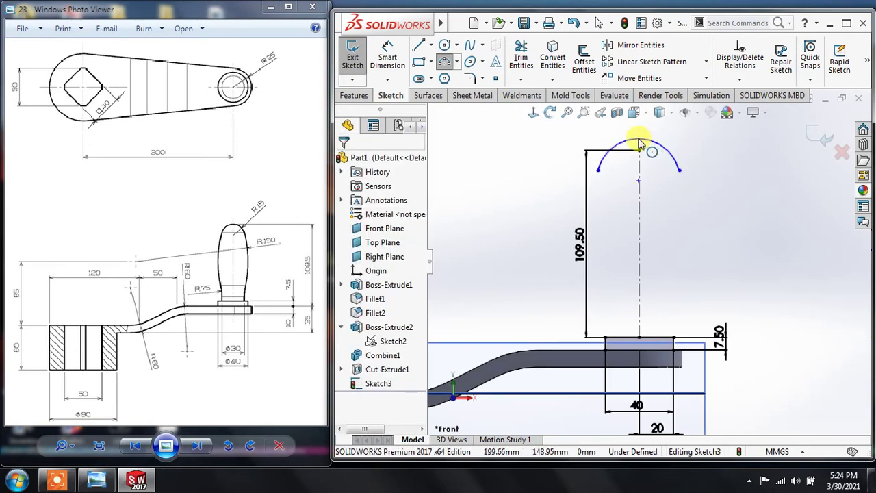
pyautogui.moveTo(640, 154); pyautogui.dragTo(611, 176)
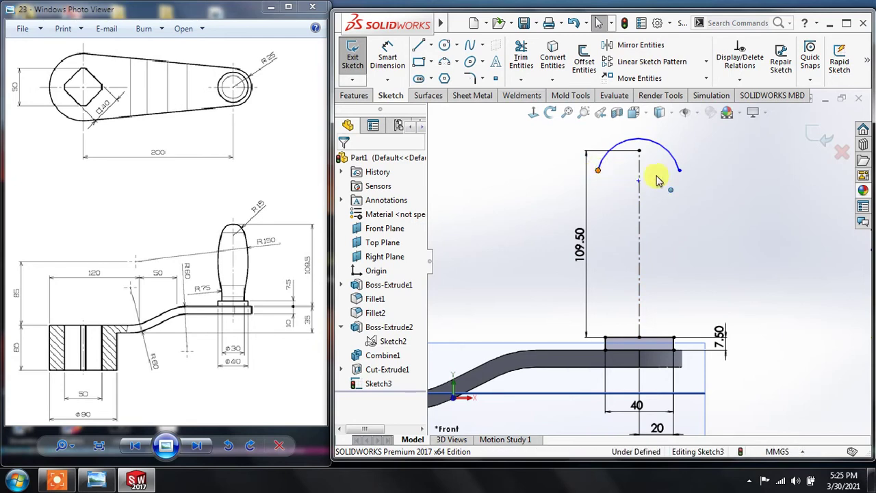
# Adjust the arc's right endpoint and make both endpoints Horizontal
pyautogui.click(682, 176)
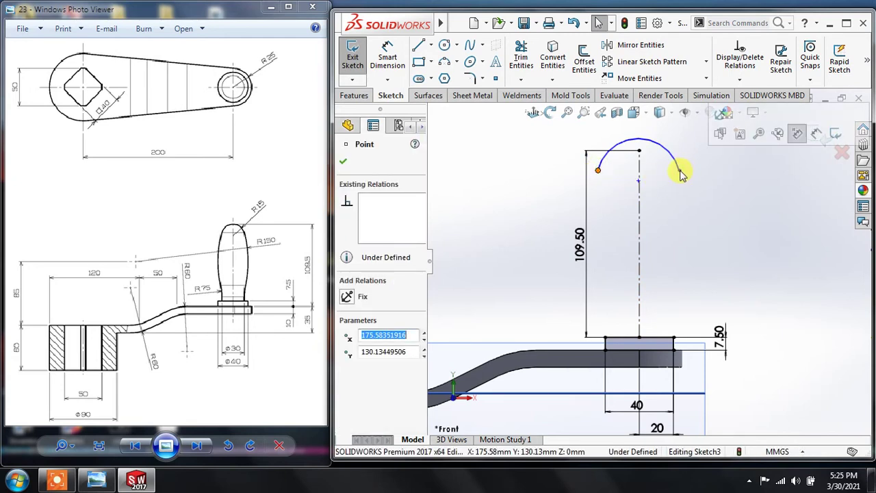
pyautogui.moveTo(683, 176); pyautogui.dragTo(695, 180)
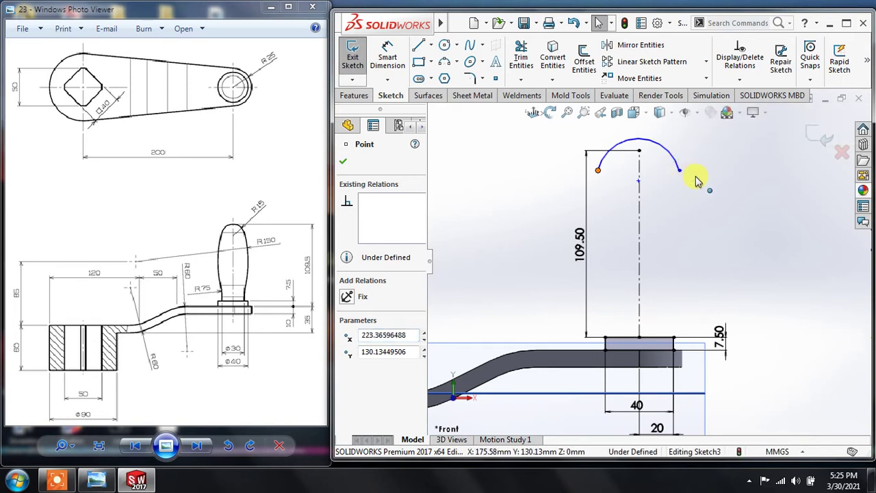
pyautogui.keyDown('ctrl'); pyautogui.click(679, 170); pyautogui.keyUp('ctrl')
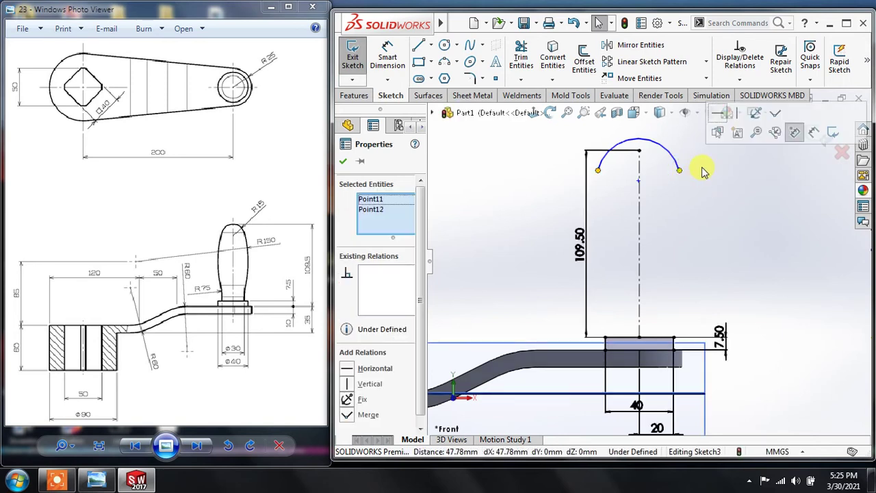
pyautogui.click(717, 113)
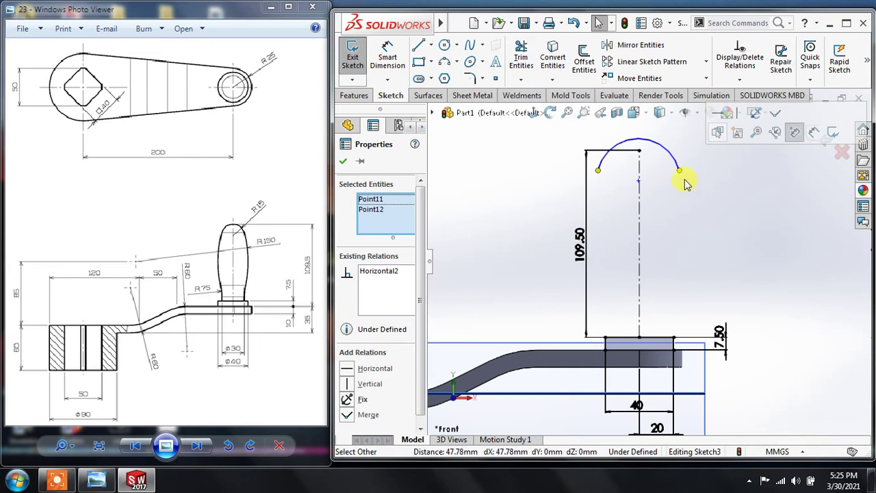
pyautogui.click(348, 125)
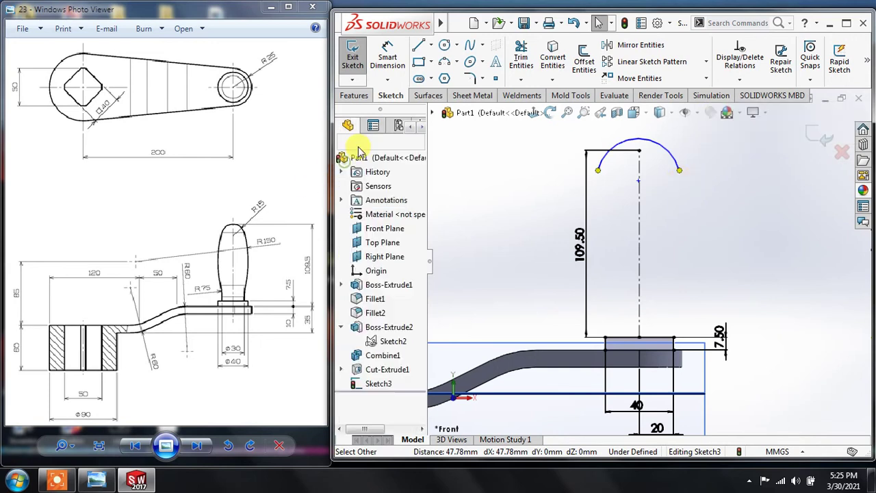
# Dimension the cap arc's radius to 15 mm
pyautogui.click(391, 56)
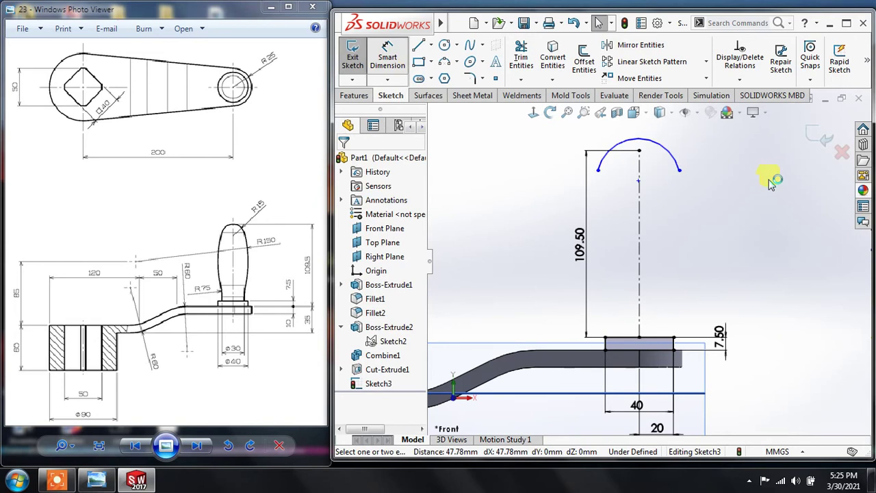
pyautogui.click(687, 141)
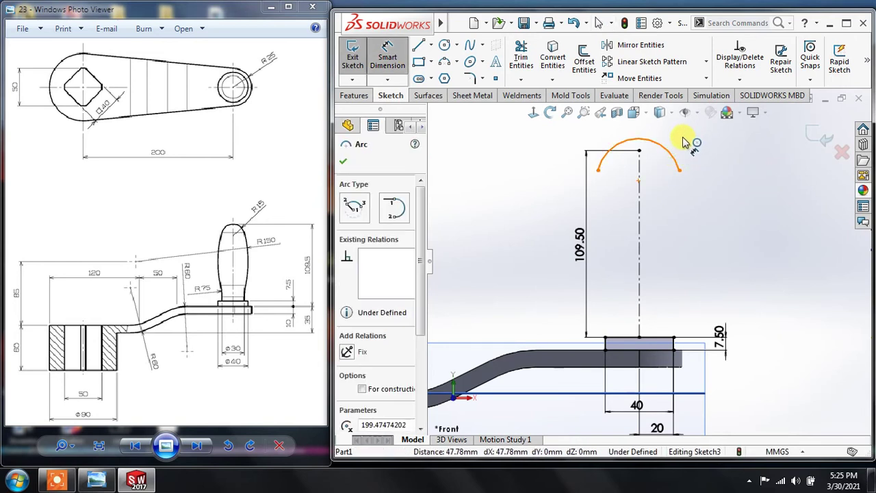
pyautogui.click(686, 146)
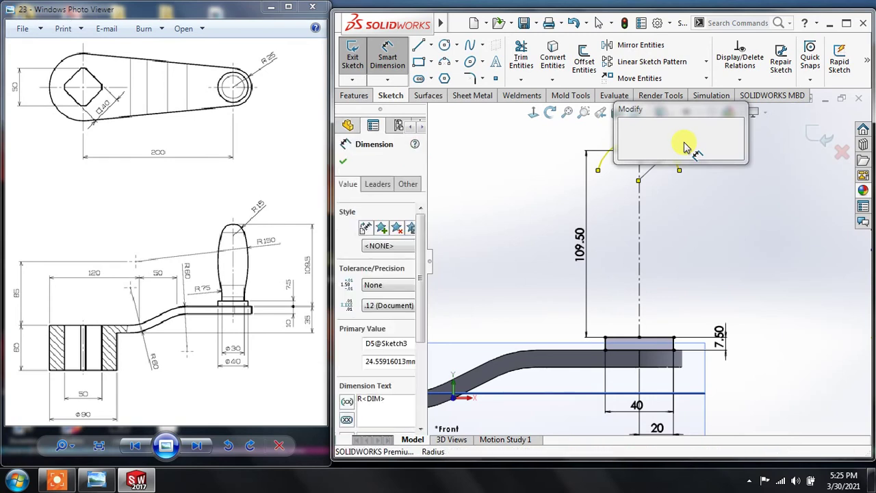
pyautogui.write('15')
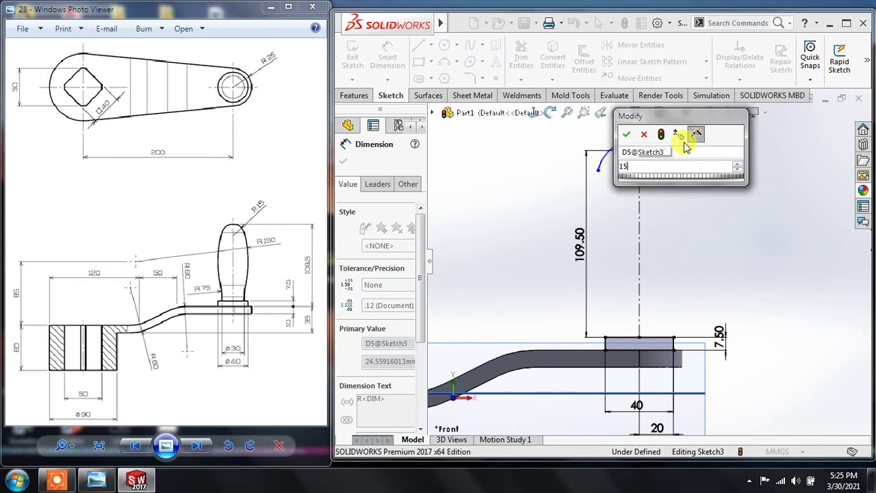
pyautogui.press('Escape')
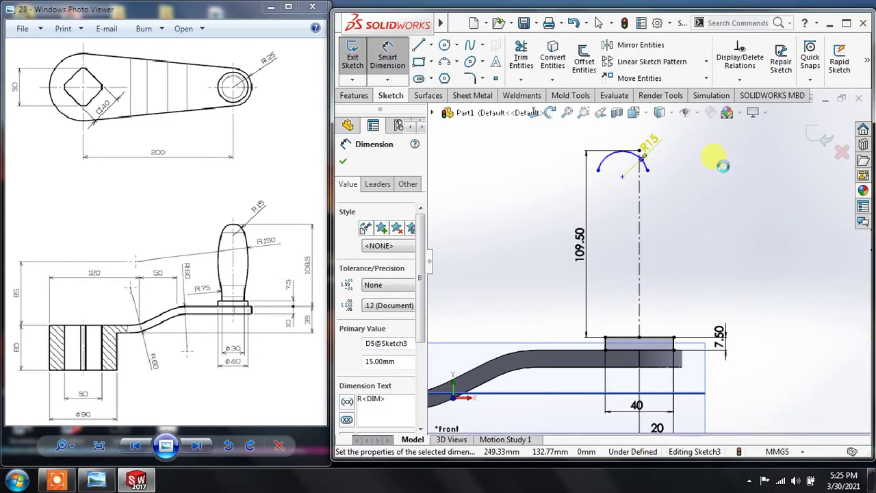
pyautogui.press('Escape')
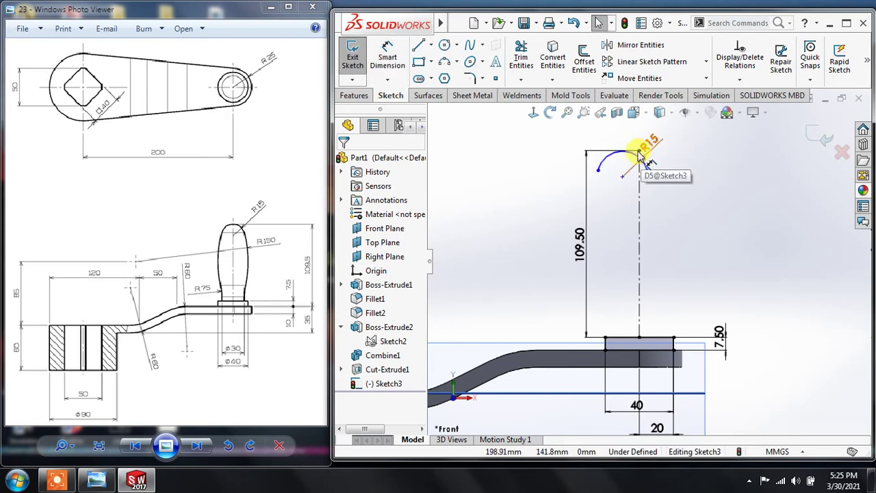
# Make the arc's midpoint coincident with the centerline's upper end
pyautogui.moveTo(640, 156); pyautogui.dragTo(659, 147)
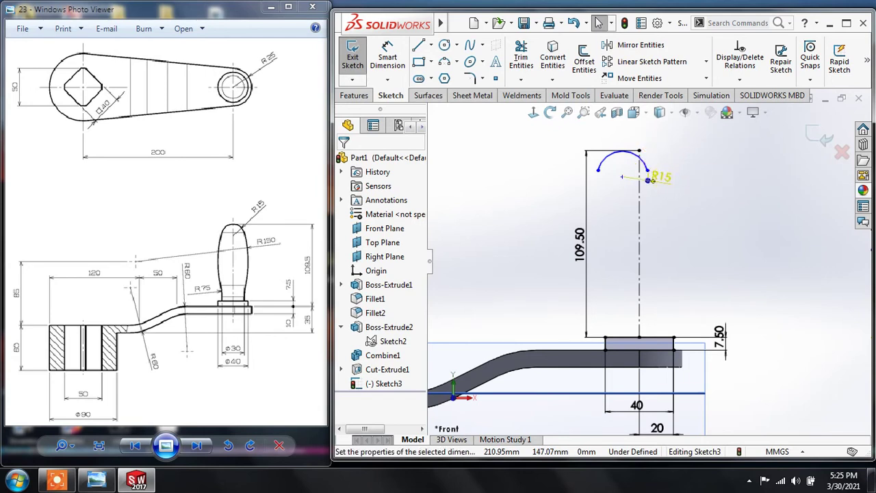
pyautogui.click(650, 180)
pyautogui.click(671, 157)
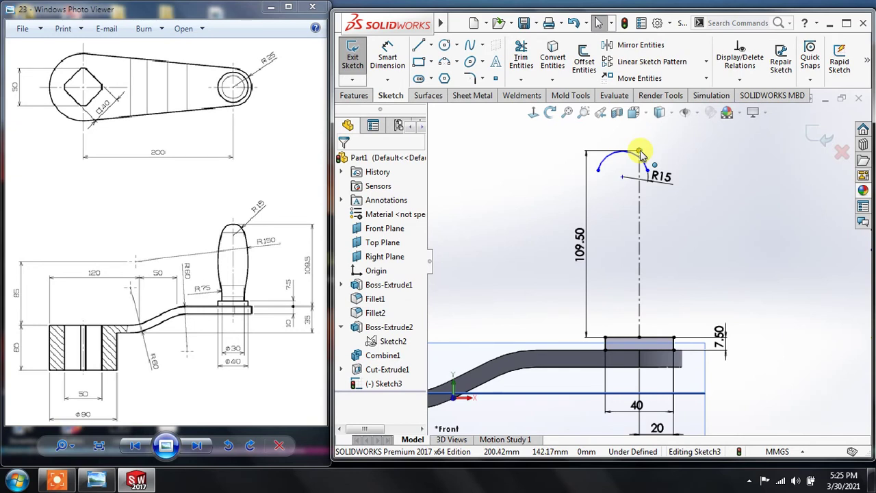
pyautogui.click(640, 151)
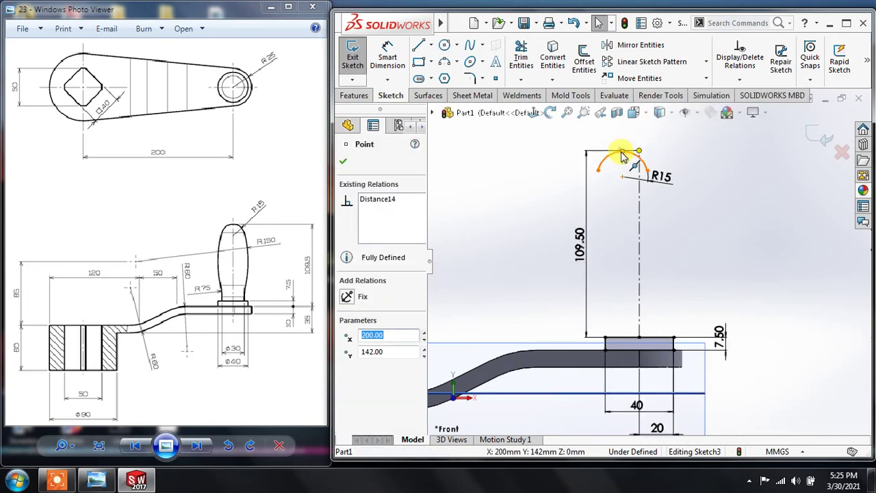
pyautogui.click(620, 150)
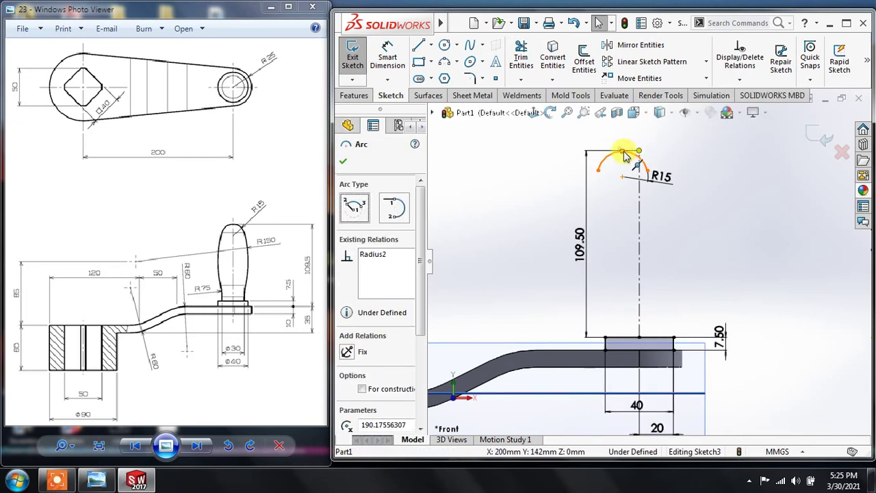
pyautogui.keyDown('ctrl'); pyautogui.click(618, 148); pyautogui.keyUp('ctrl')
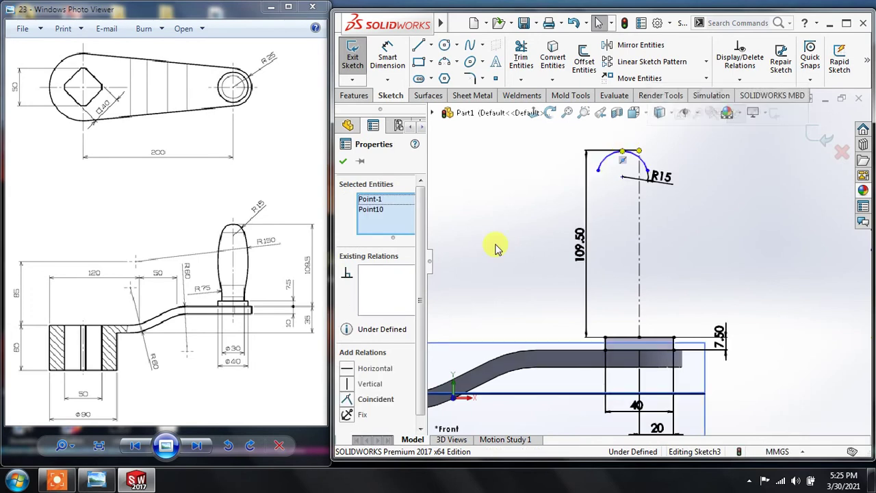
pyautogui.click(349, 403)
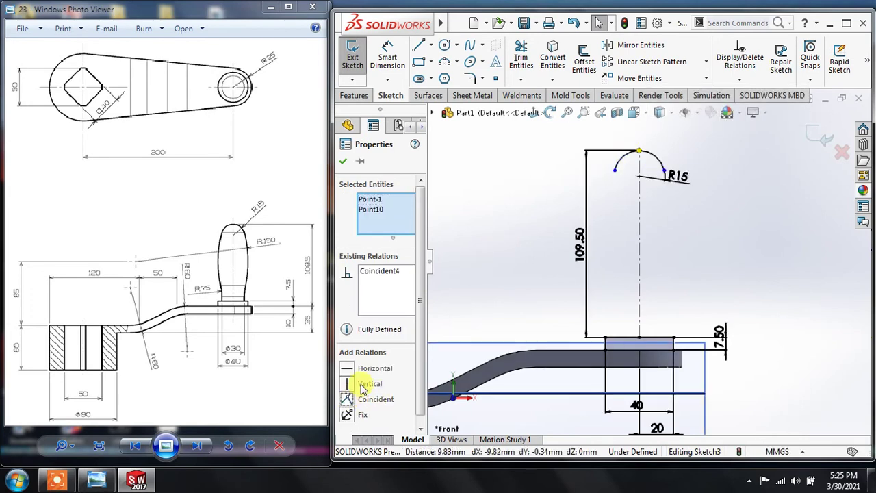
pyautogui.click(347, 159)
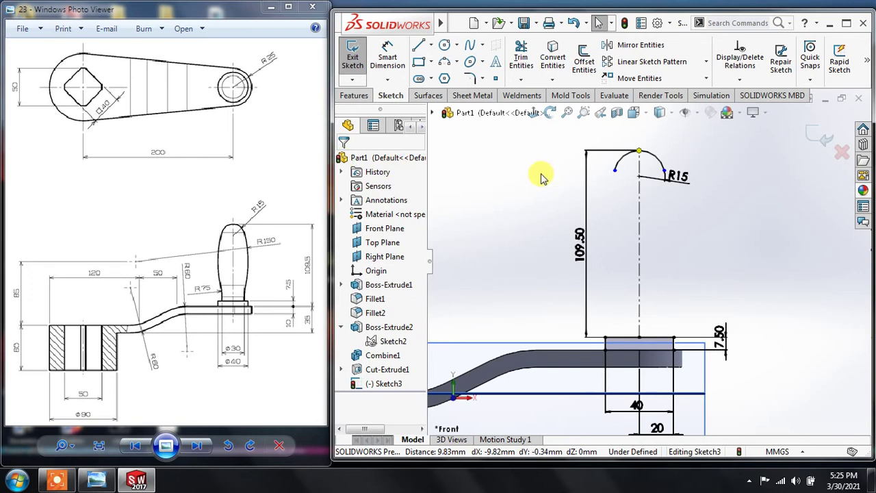
# Draw a large 3-point arc from the R15 arc's end down toward the collar
pyautogui.click(446, 63)
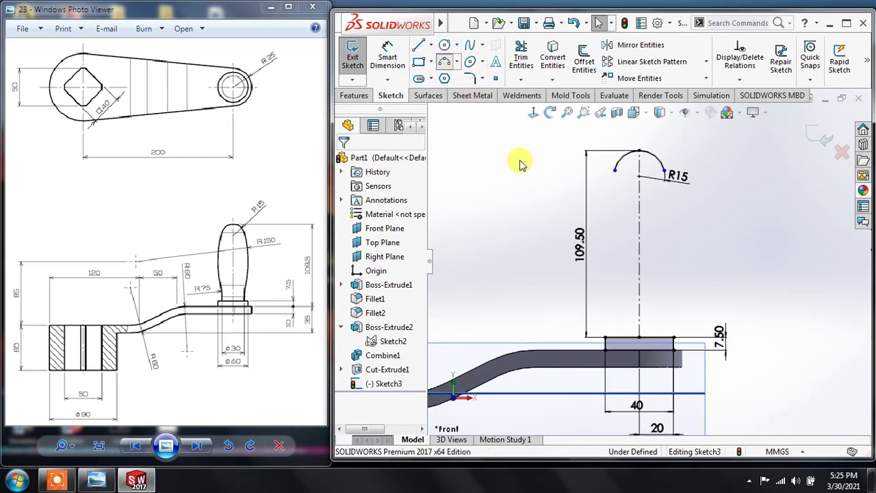
pyautogui.click(664, 171)
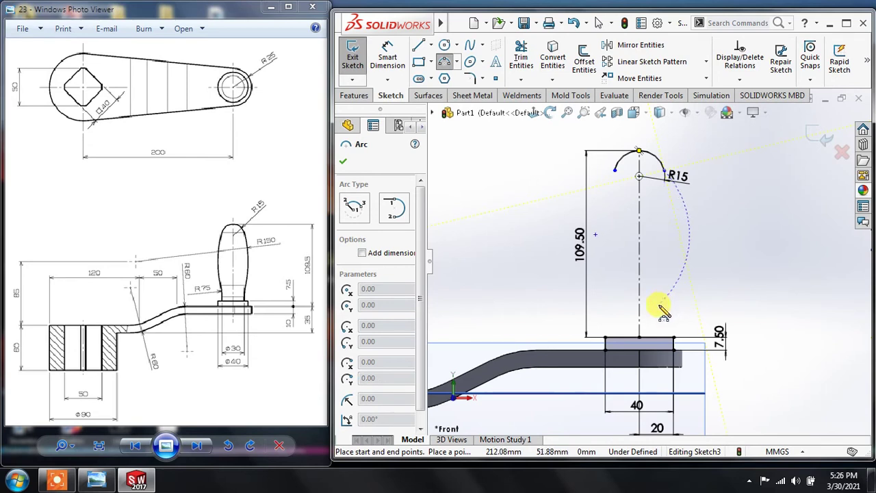
pyautogui.click(657, 311)
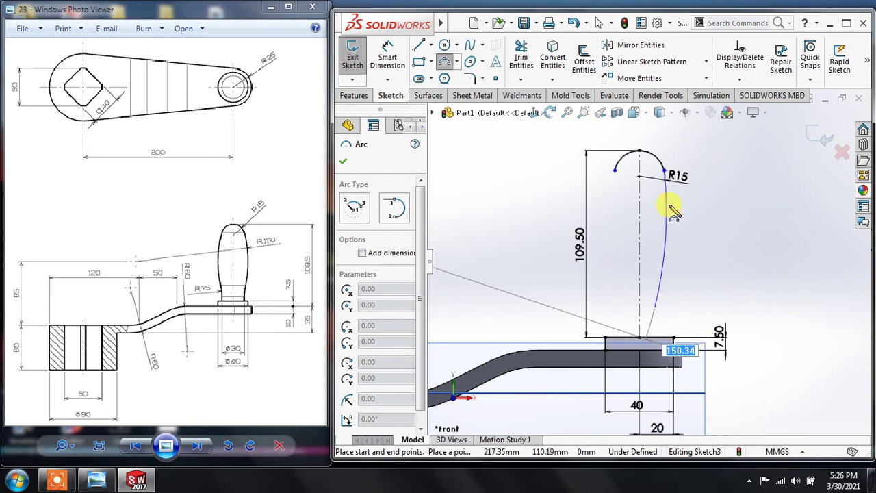
pyautogui.click(674, 212)
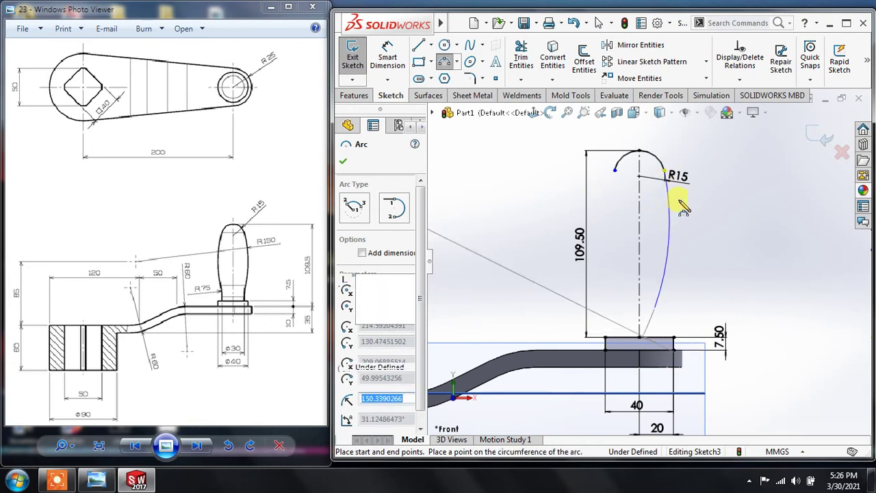
pyautogui.click(664, 331)
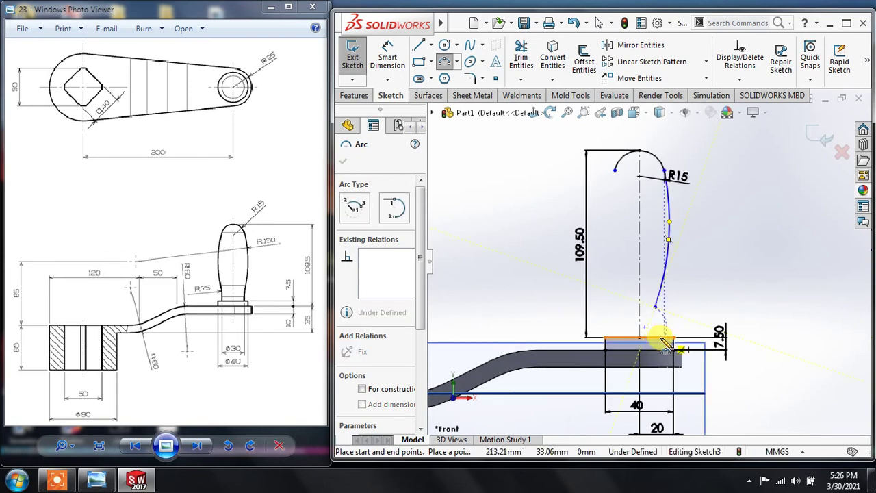
# Add a short arc from the large arc's lower end to the collar top
pyautogui.click(661, 338)
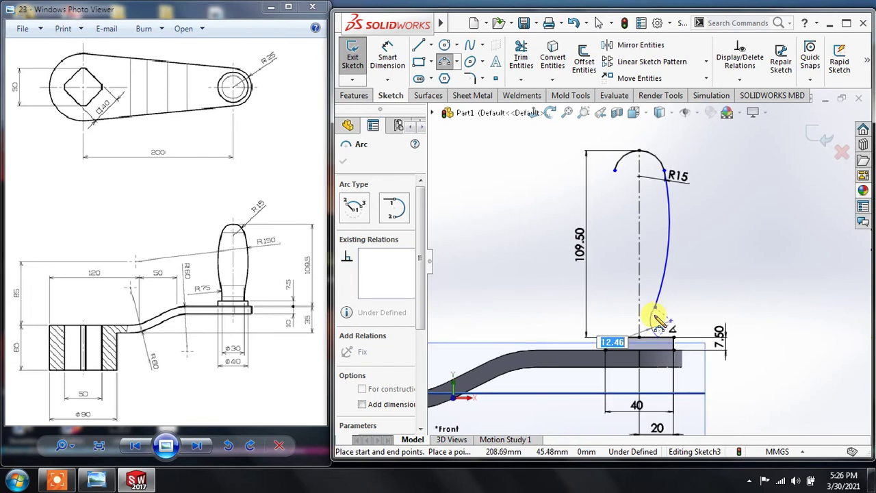
pyautogui.scroll(-1, 658, 319)
pyautogui.scroll(-1, 656, 316)
pyautogui.scroll(-1, 654, 314)
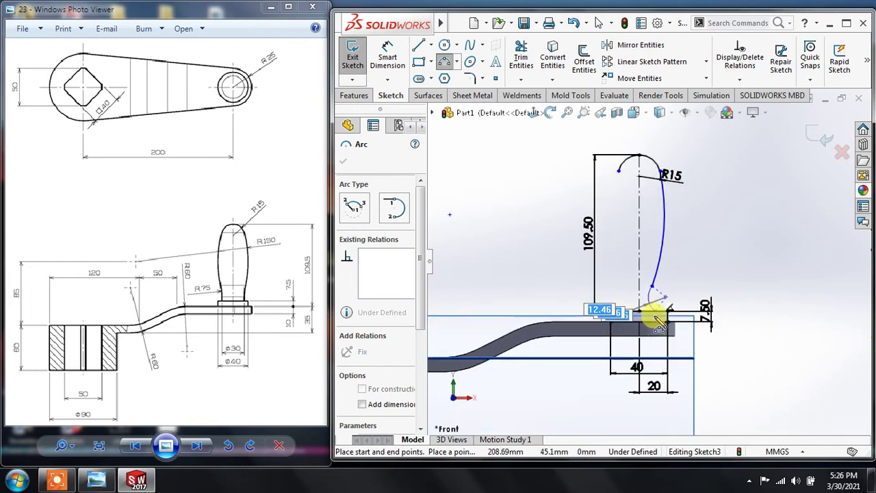
pyautogui.scroll(-1, 657, 311)
pyautogui.scroll(-1, 656, 301)
pyautogui.scroll(-1, 653, 279)
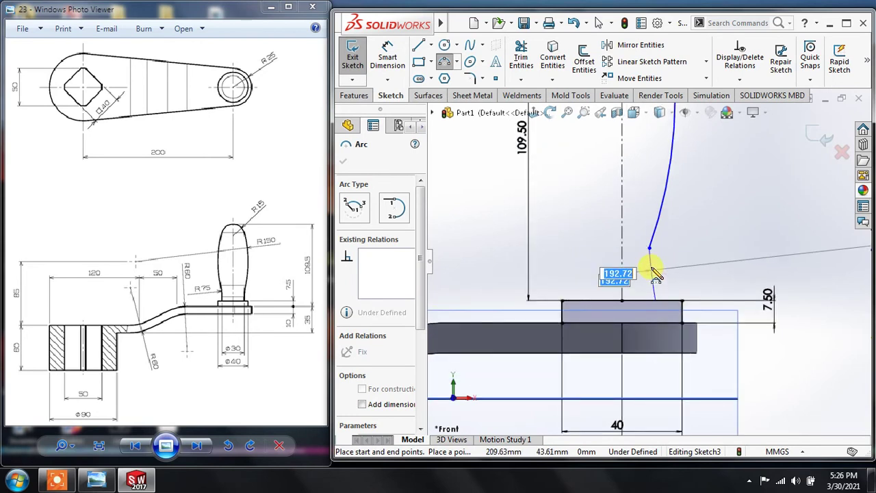
pyautogui.scroll(-1, 649, 277)
pyautogui.click(645, 264)
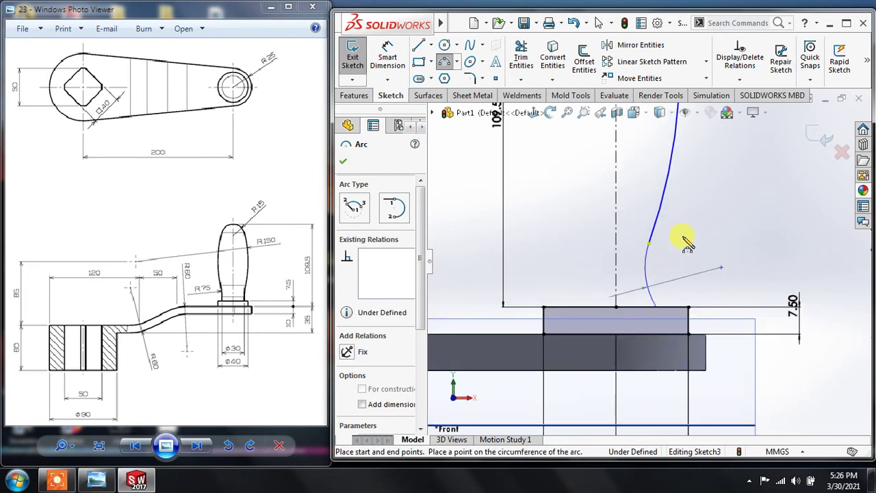
pyautogui.press('Escape')
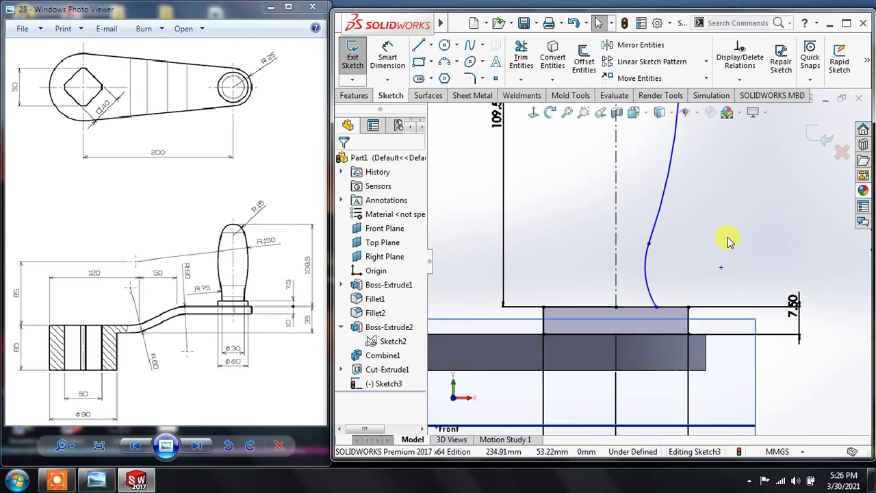
pyautogui.scroll(1, 729, 239)
pyautogui.scroll(1, 729, 240)
pyautogui.scroll(1, 729, 239)
pyautogui.scroll(1, 729, 239)
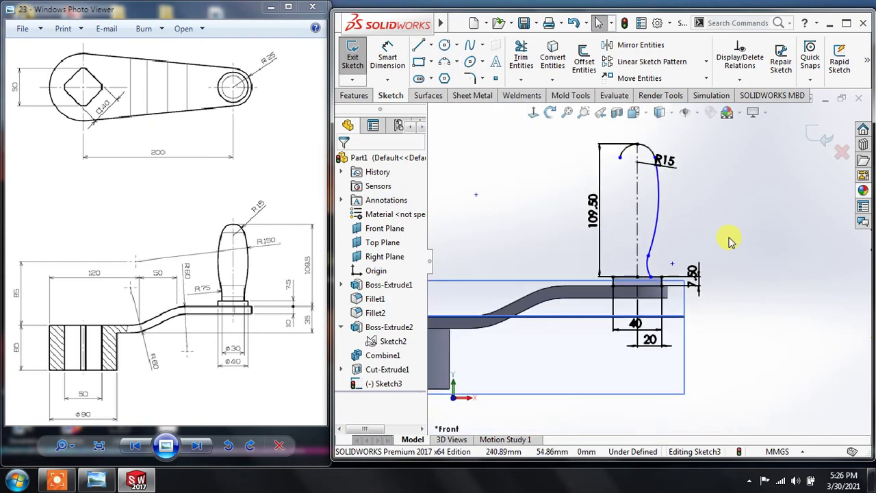
pyautogui.scroll(1, 728, 239)
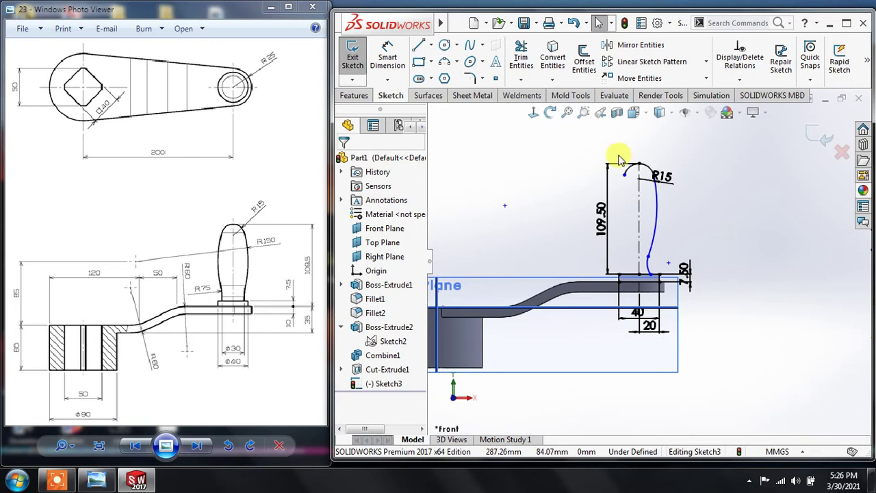
pyautogui.click(387, 54)
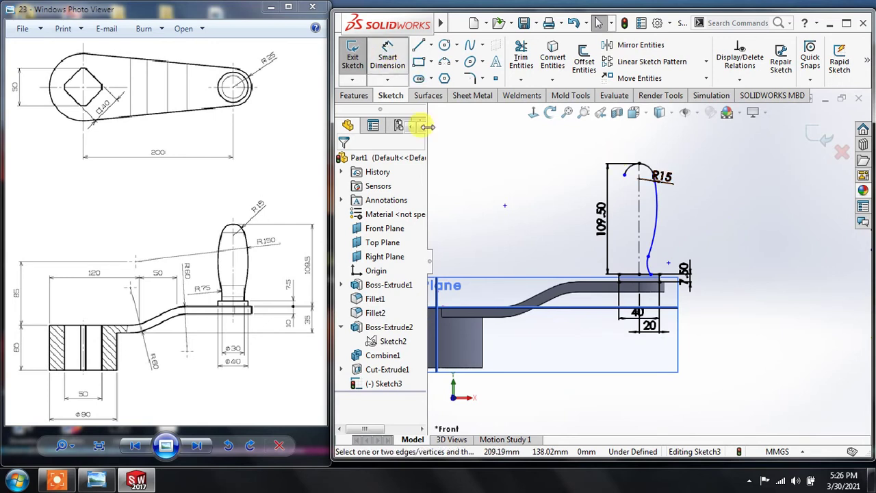
# Dimension the large grip arc's radius to 150
pyautogui.click(675, 216)
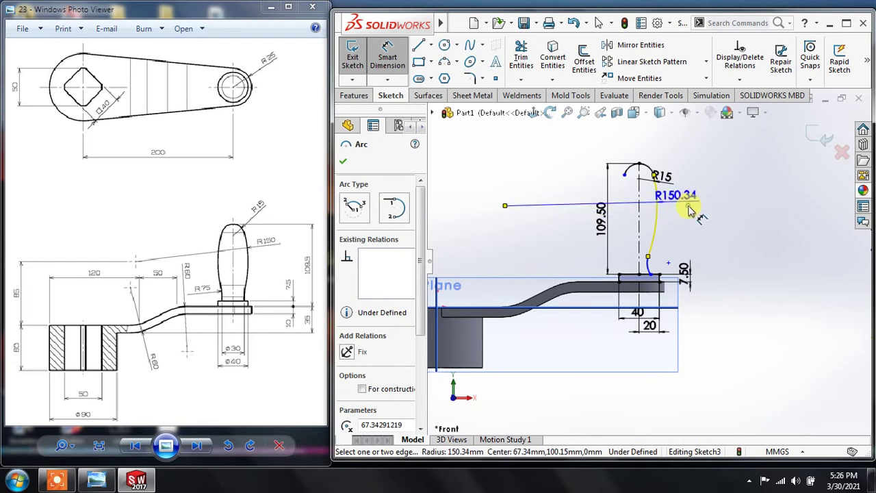
pyautogui.click(690, 211)
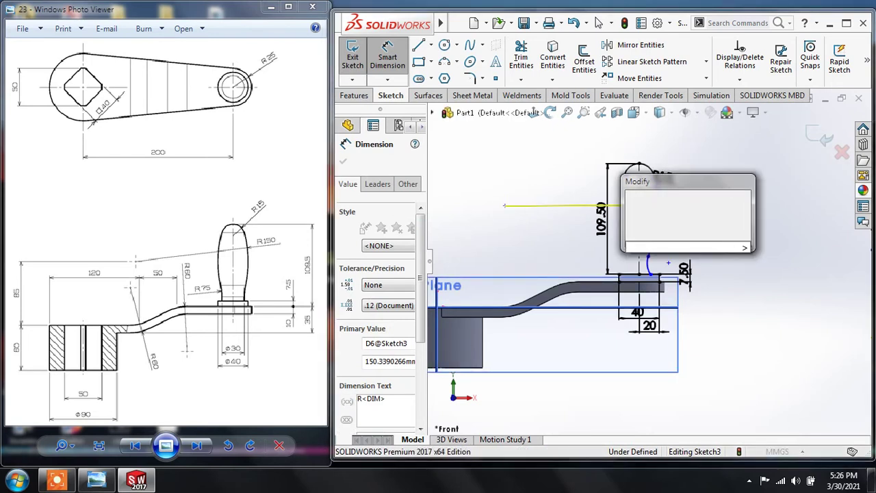
pyautogui.write('150')
pyautogui.press('Return')
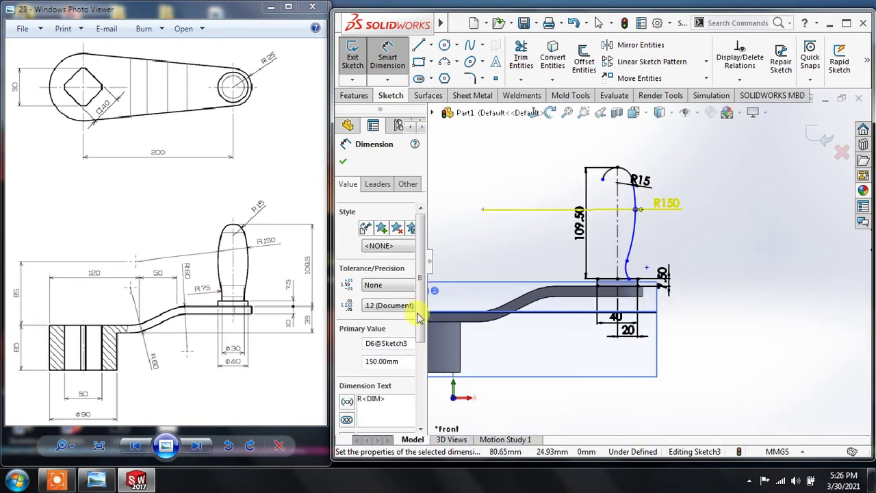
# Set the large arc's centre 85 above the horizontal reference line
pyautogui.click(520, 313)
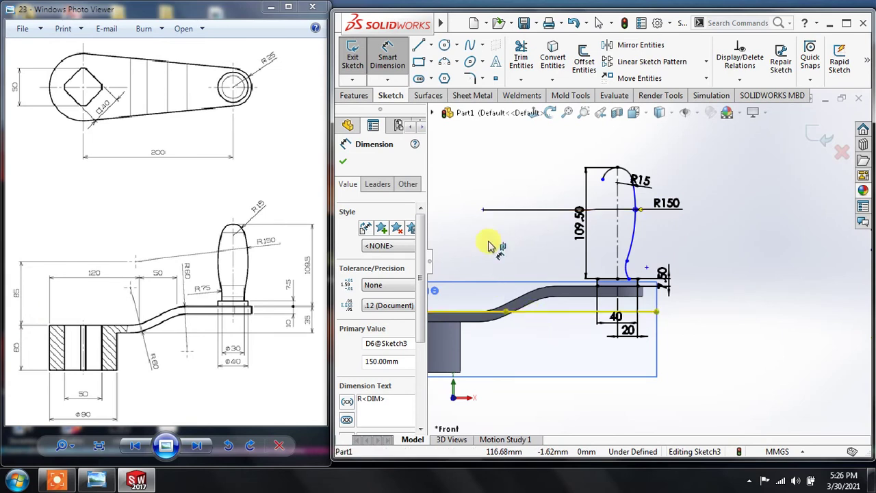
pyautogui.click(482, 208)
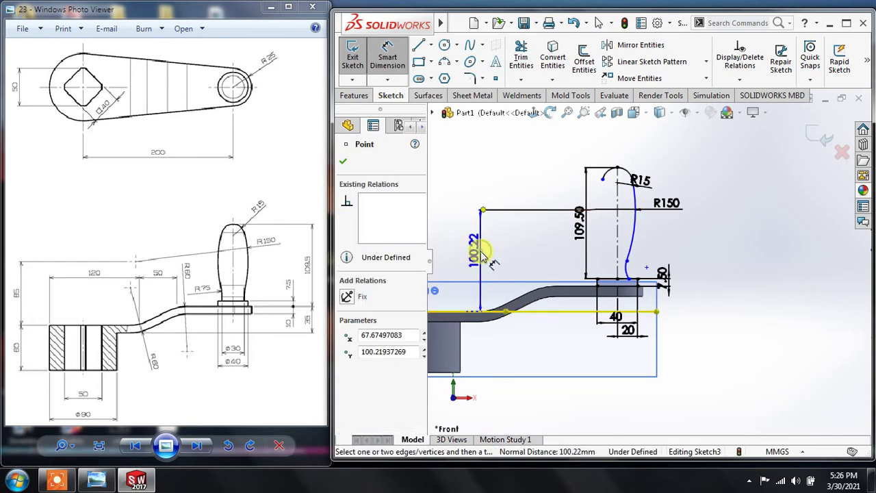
pyautogui.click(483, 254)
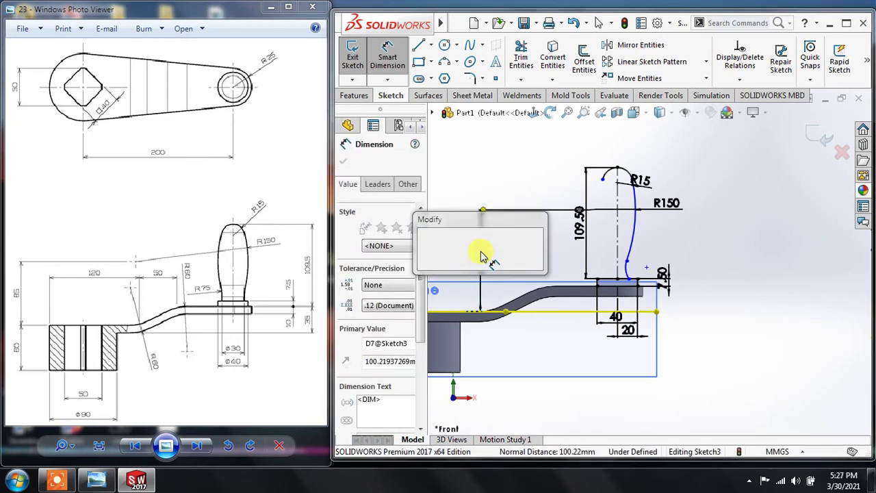
pyautogui.write('85')
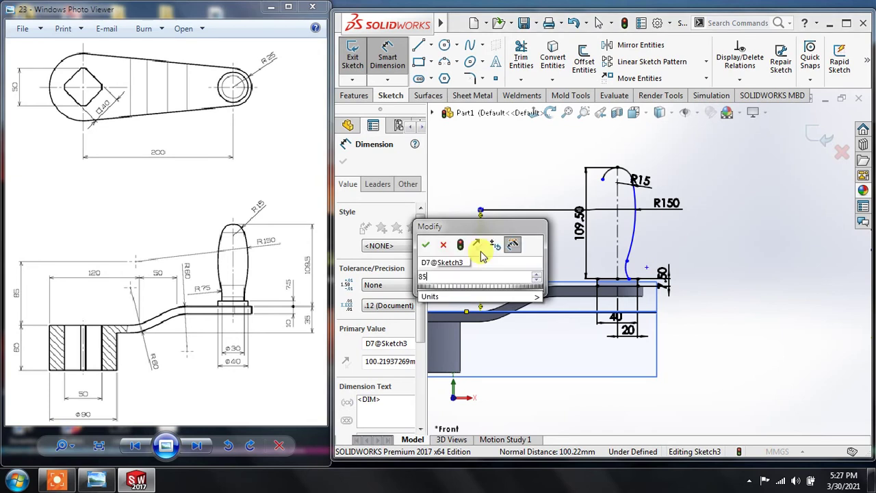
pyautogui.press('Return')
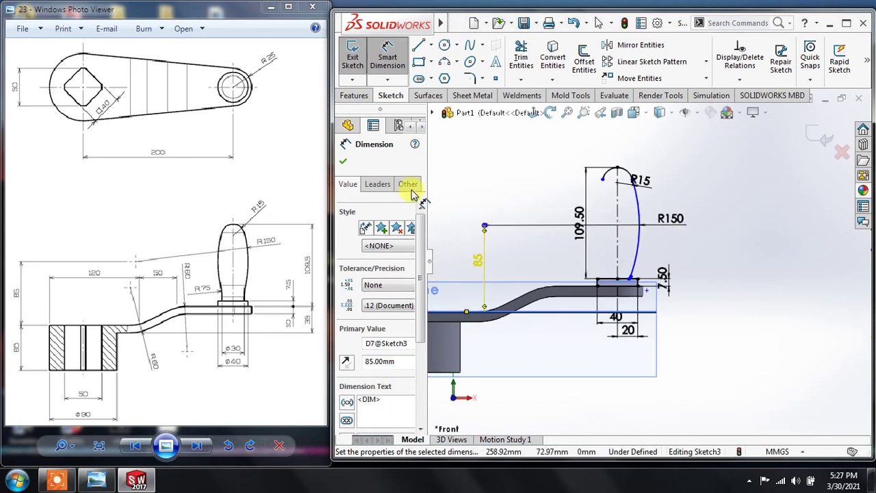
pyautogui.click(345, 163)
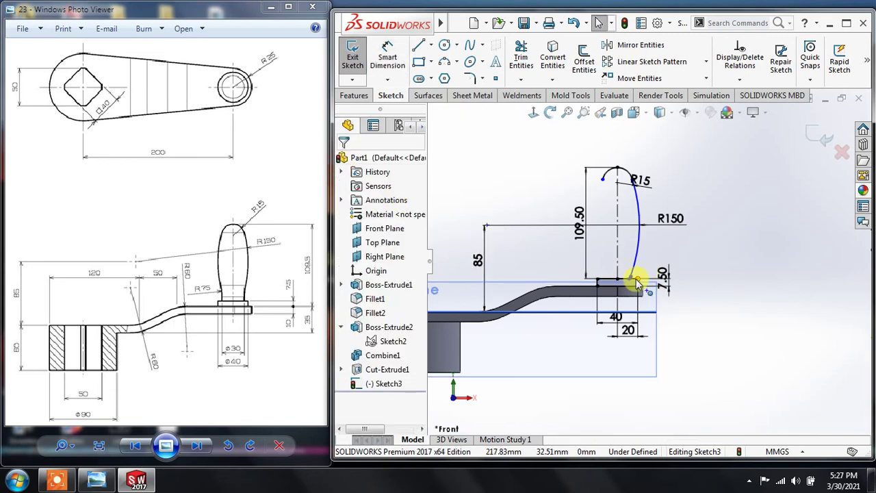
# Reattach the lower curve's end onto the collar's top edge
pyautogui.scroll(-1, 643, 277)
pyautogui.scroll(-1, 641, 277)
pyautogui.scroll(-1, 638, 277)
pyautogui.scroll(-2, 636, 277)
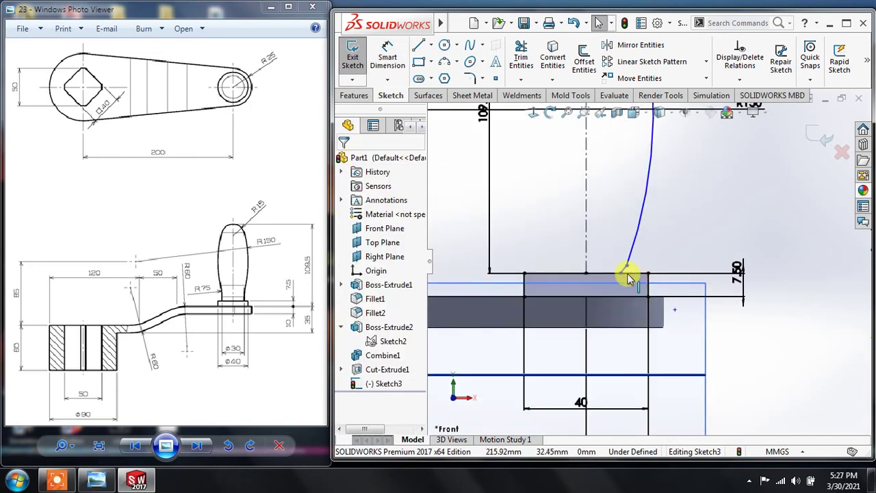
pyautogui.moveTo(621, 272); pyautogui.dragTo(642, 274)
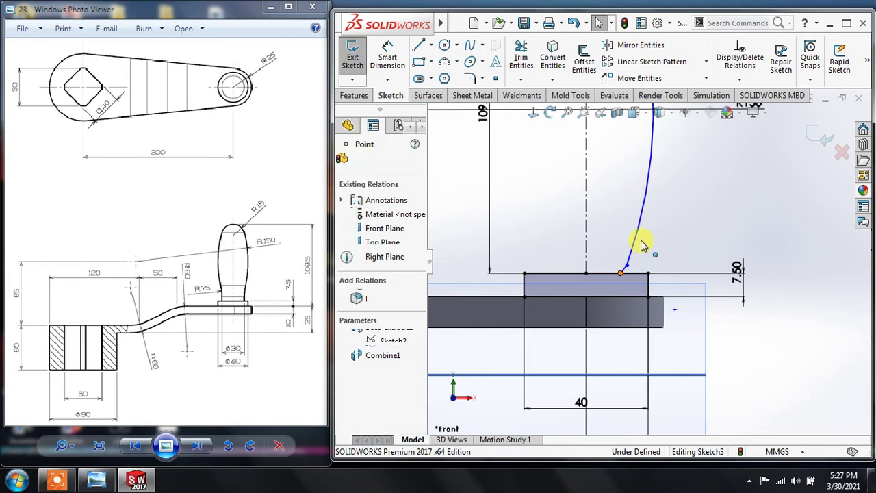
pyautogui.moveTo(645, 233)
pyautogui.mouseDown()
pyautogui.moveTo(637, 244)
pyautogui.moveTo(657, 263)
pyautogui.moveTo(638, 213)
pyautogui.mouseUp()
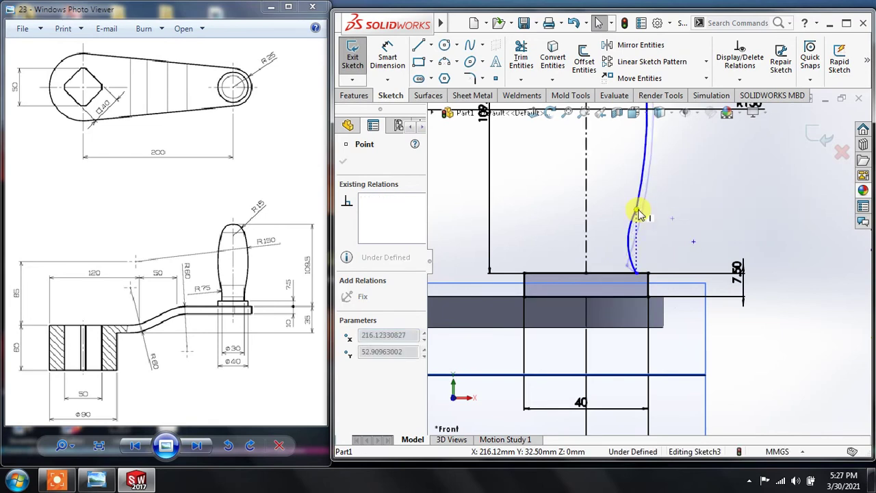
pyautogui.click(689, 191)
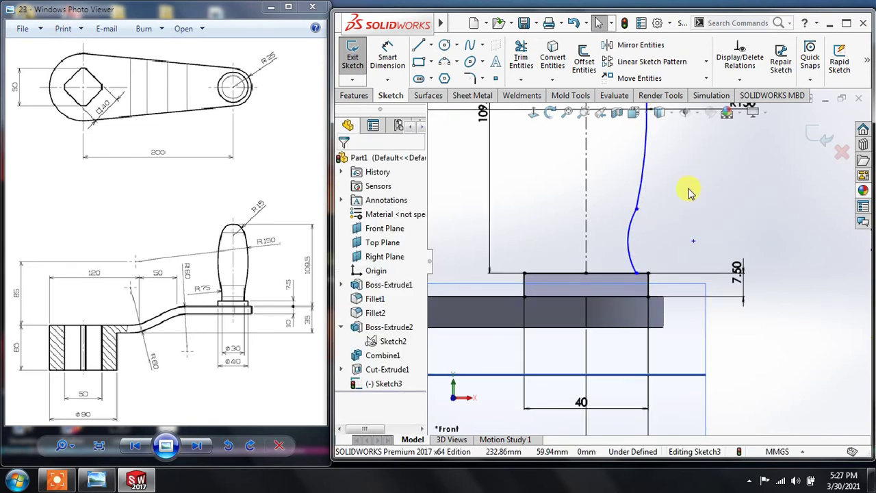
# Make the two grip arcs tangent and start a radius dimension on the small arc
pyautogui.moveTo(647, 209); pyautogui.dragTo(633, 228)
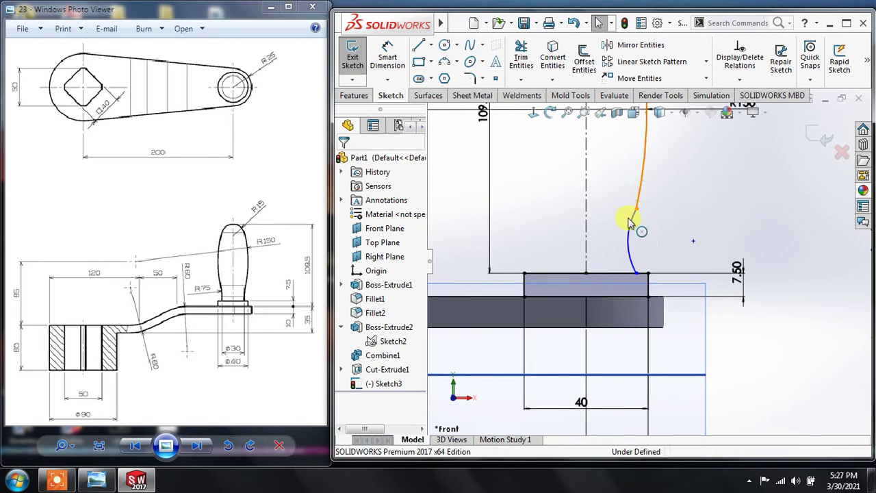
pyautogui.click(633, 227)
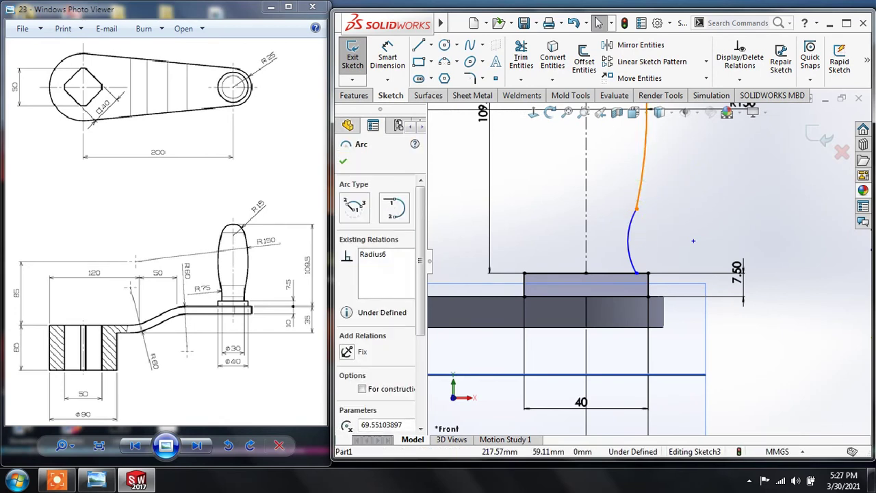
pyautogui.keyDown('ctrl'); pyautogui.click(633, 229); pyautogui.keyUp('ctrl')
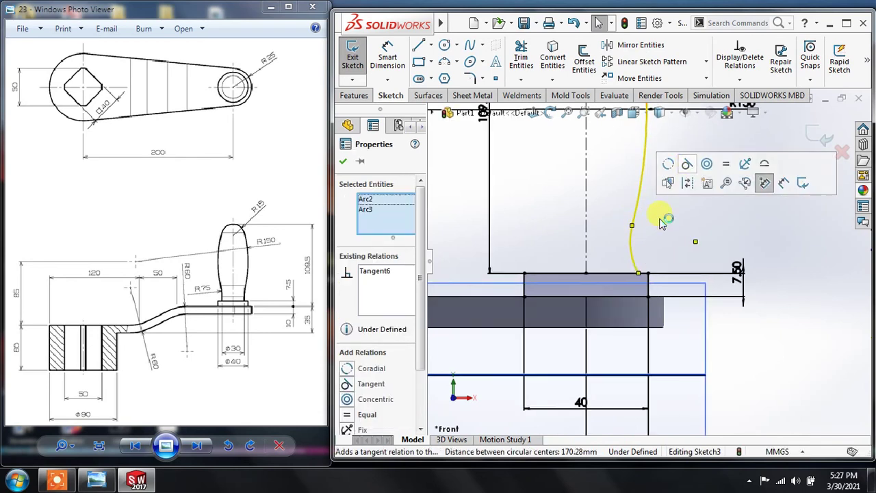
pyautogui.click(661, 230)
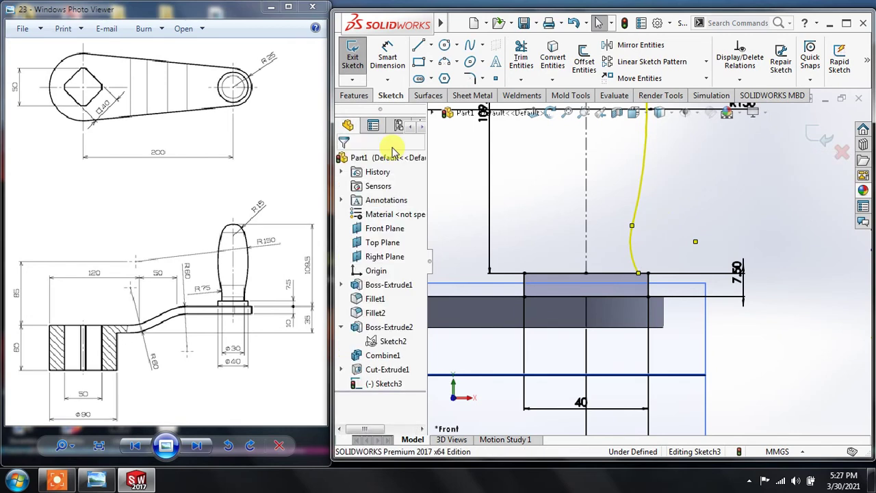
pyautogui.click(388, 46)
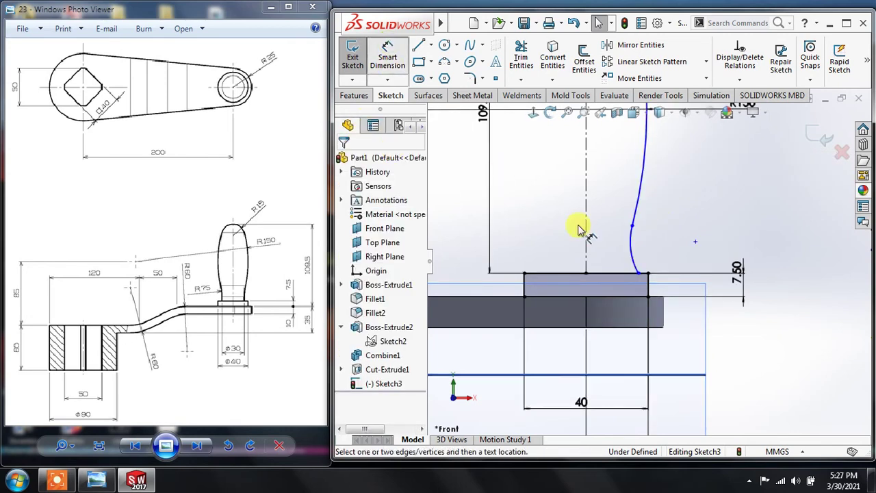
pyautogui.click(643, 245)
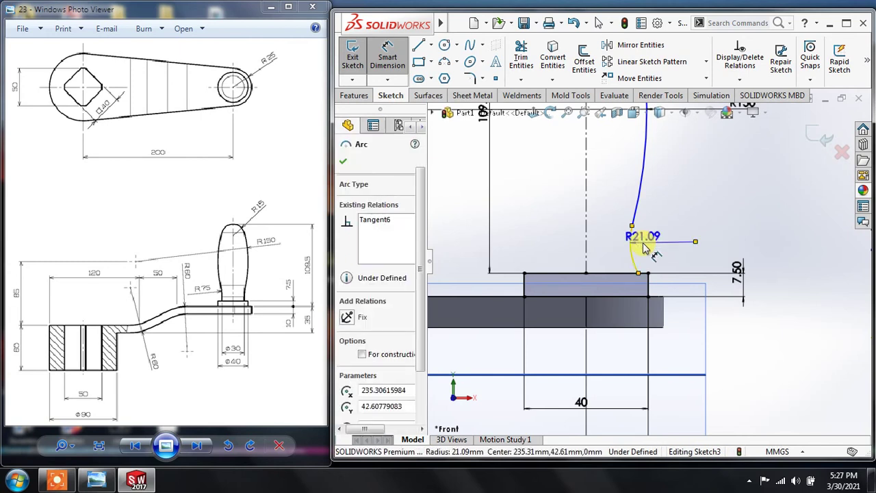
# Set the small arc to R75 and dimension its lower end from the vertical centerline
pyautogui.click(643, 247)
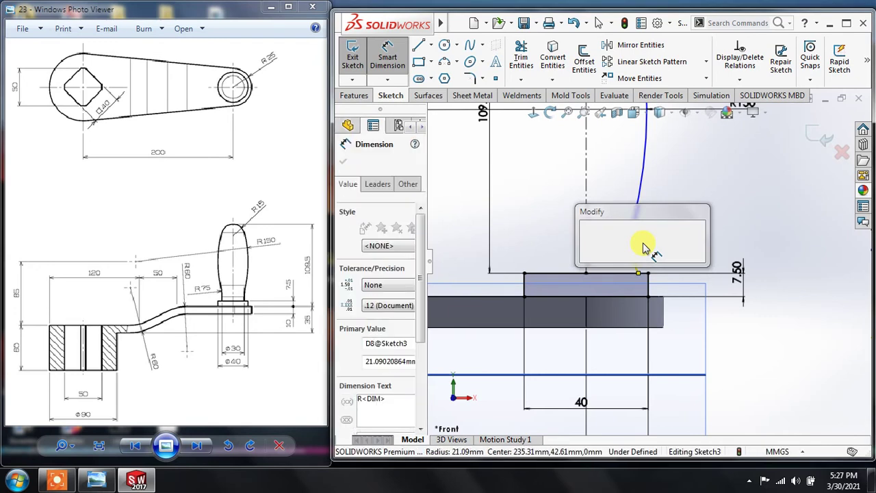
pyautogui.write('75')
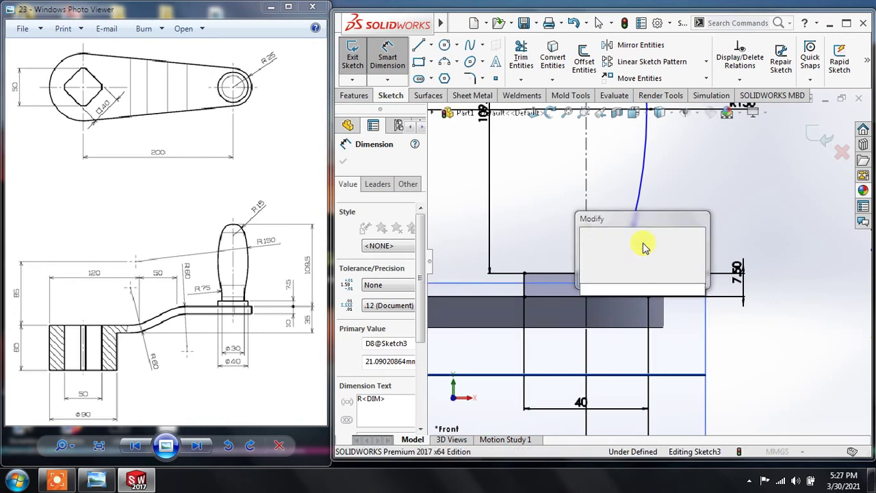
pyautogui.press('Escape')
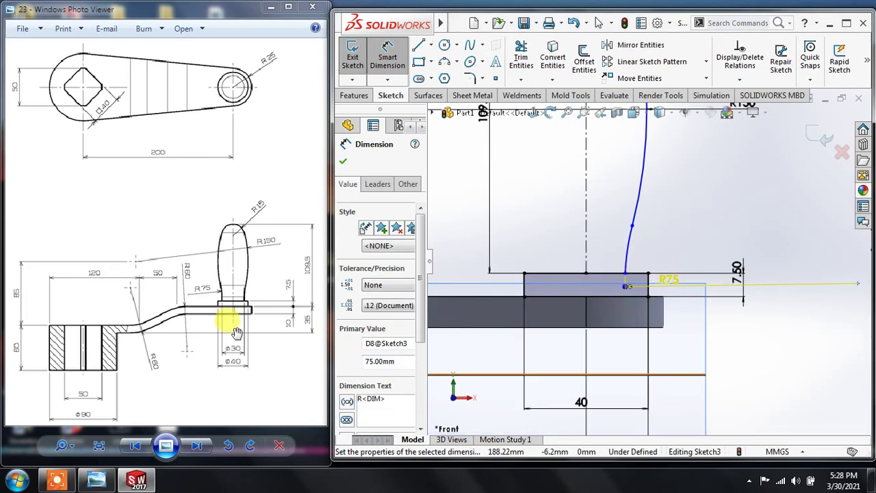
pyautogui.click(590, 272)
pyautogui.click(625, 275)
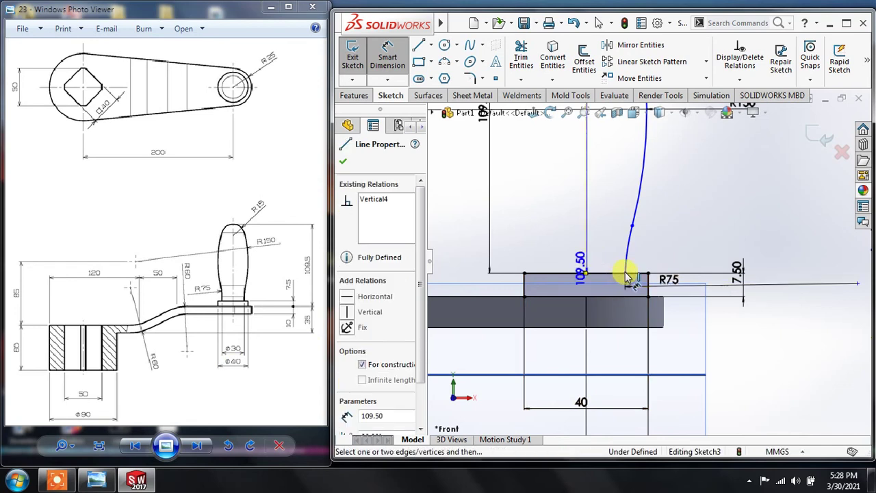
pyautogui.click(599, 357)
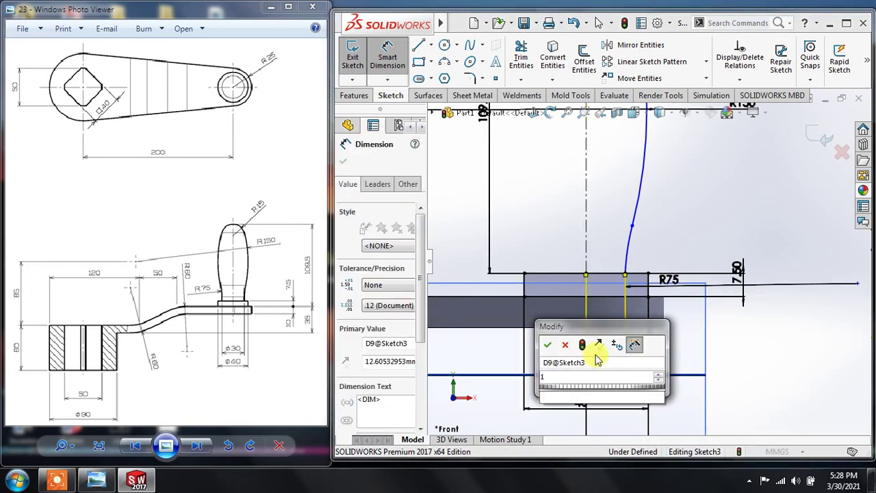
pyautogui.write('10')
pyautogui.press('Return')
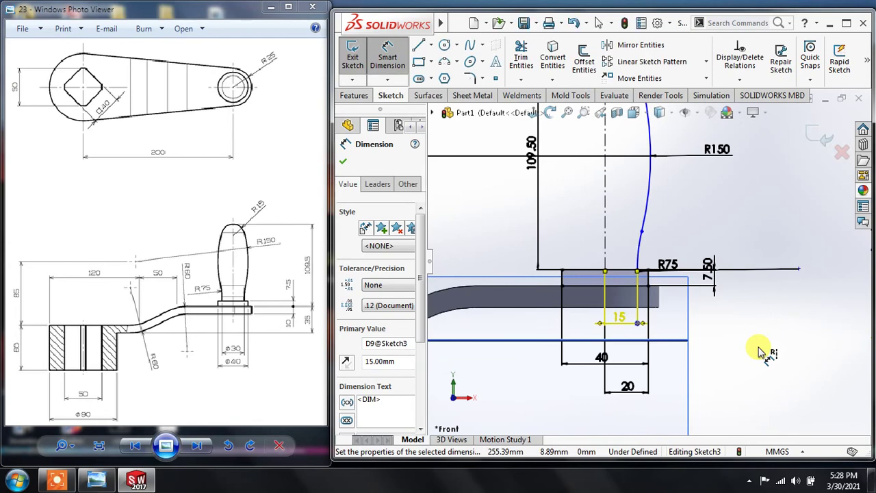
# Add a Tangent relation between the R15 cap arc and the R150 curve
pyautogui.scroll(3, 760, 351)
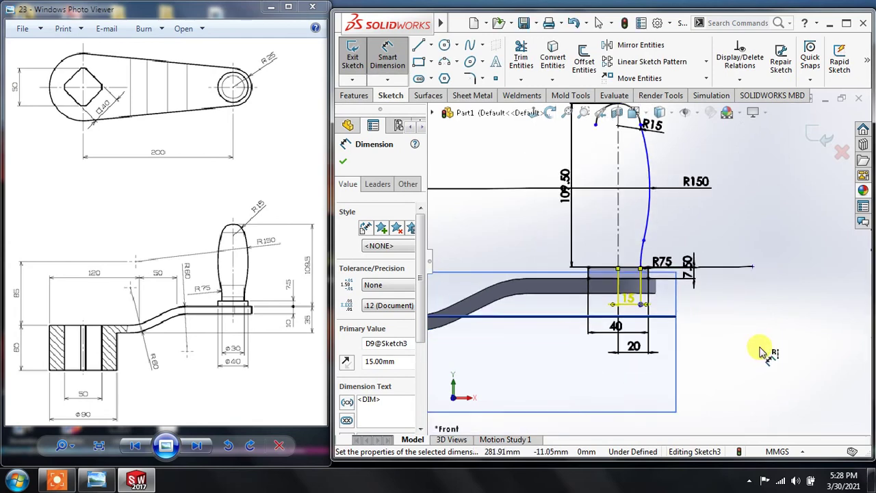
pyautogui.scroll(2, 759, 347)
pyautogui.scroll(-1, 669, 151)
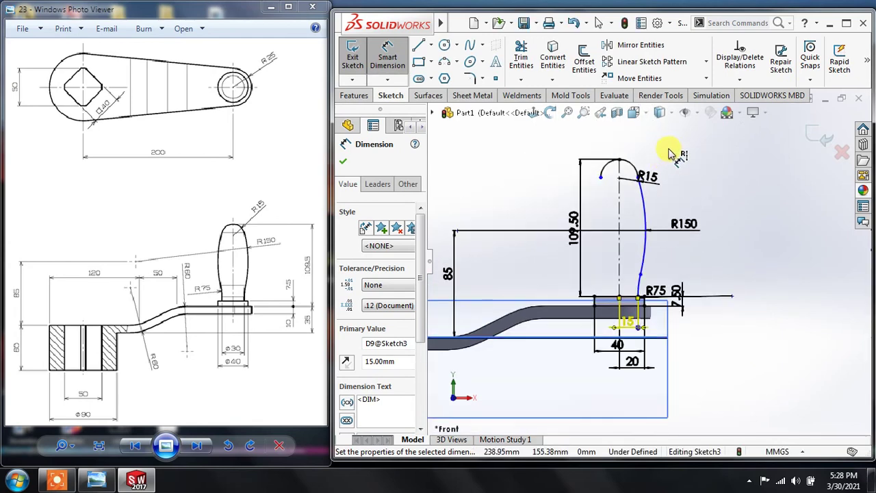
pyautogui.scroll(-1, 667, 157)
pyautogui.scroll(-1, 667, 168)
pyautogui.scroll(-1, 647, 233)
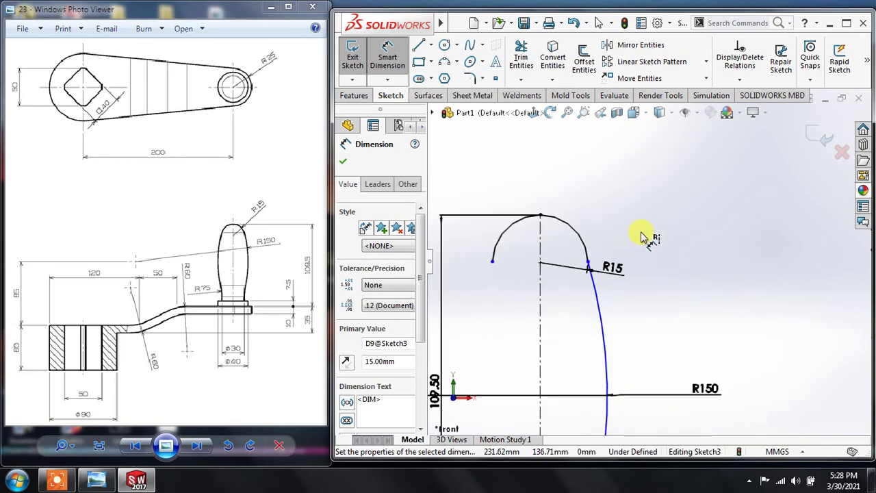
pyautogui.press('Escape')
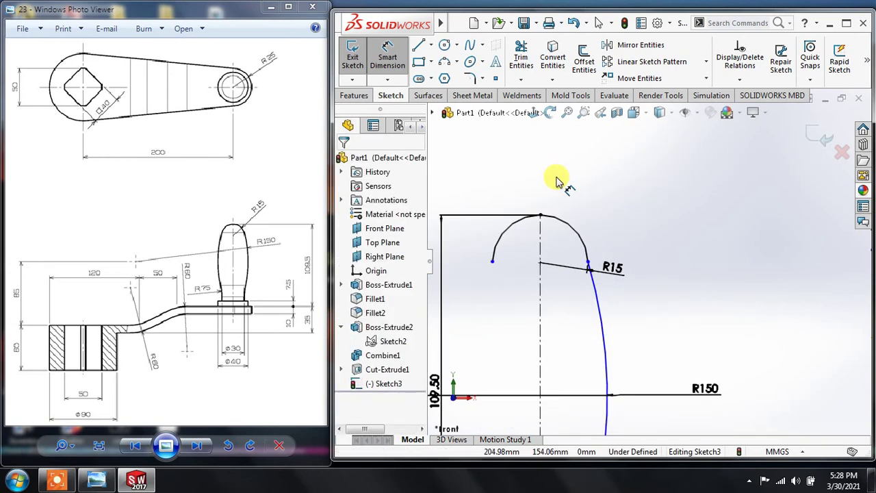
pyautogui.click(585, 248)
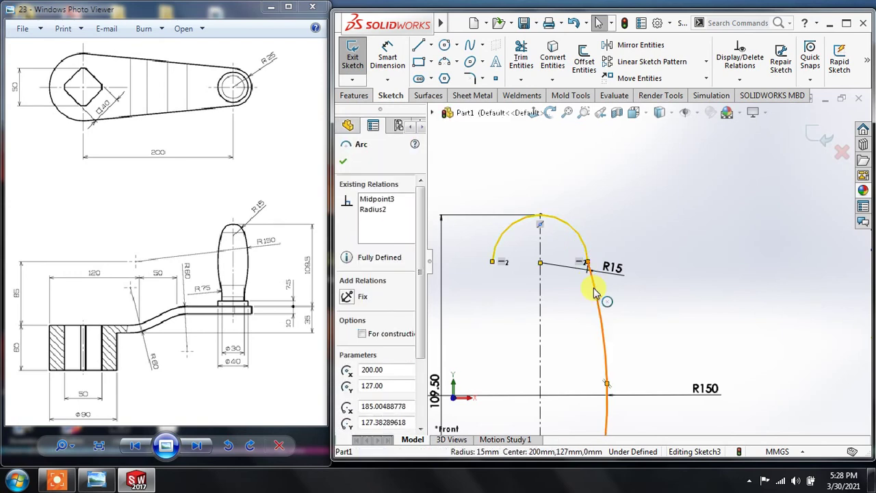
pyautogui.click(595, 293)
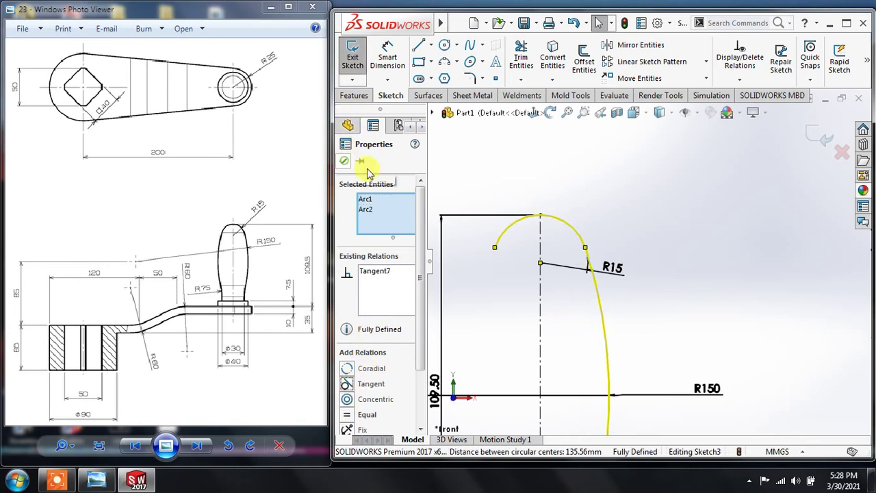
pyautogui.click(343, 161)
pyautogui.click(681, 216)
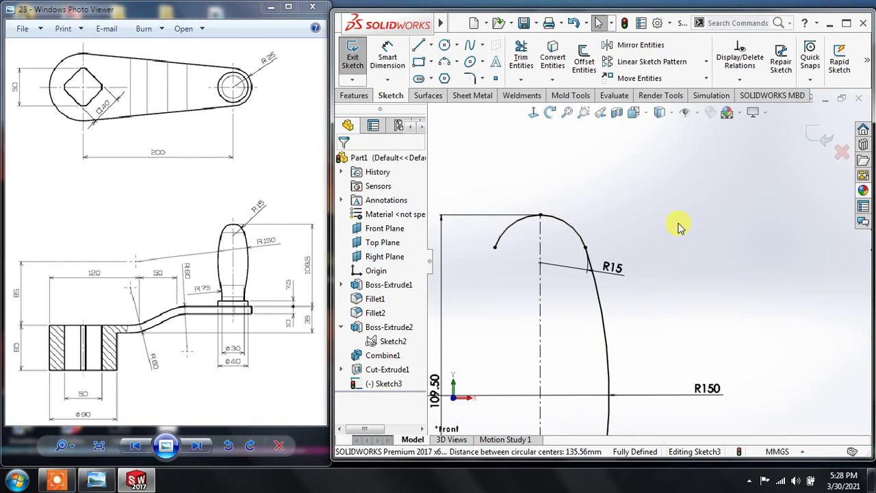
pyautogui.click(418, 47)
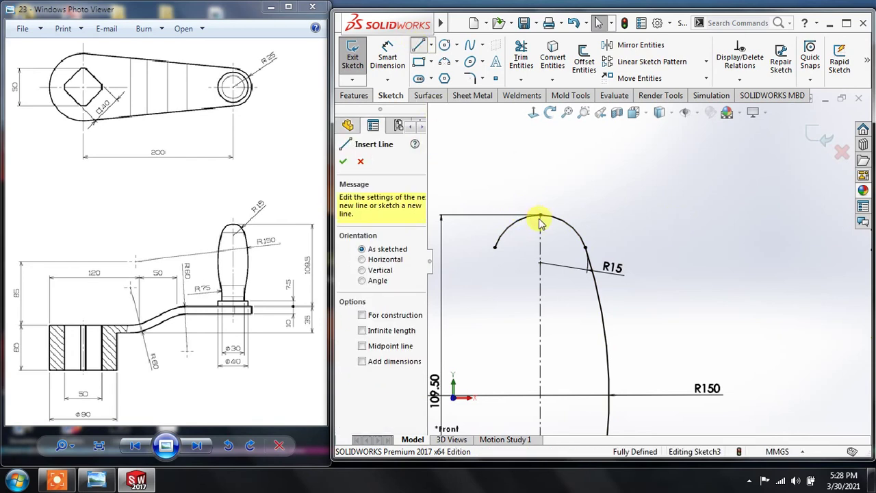
pyautogui.click(540, 217)
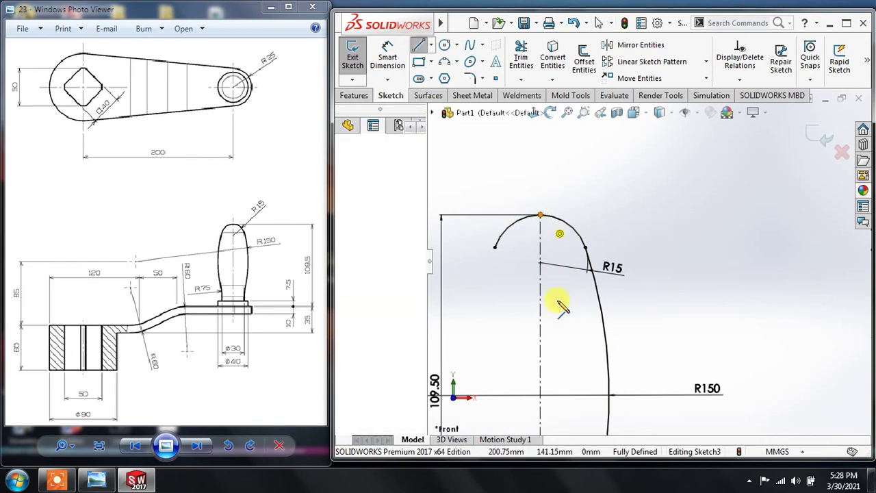
# Draw a vertical line from the R15 arc's top down to the collar, closing the grip
pyautogui.scroll(-1, 560, 306)
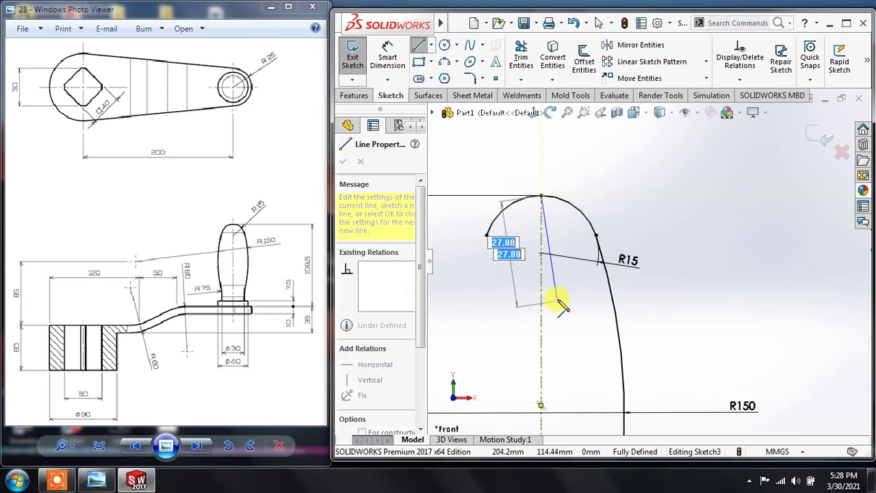
pyautogui.scroll(-1, 560, 306)
pyautogui.scroll(1, 560, 305)
pyautogui.scroll(1, 560, 304)
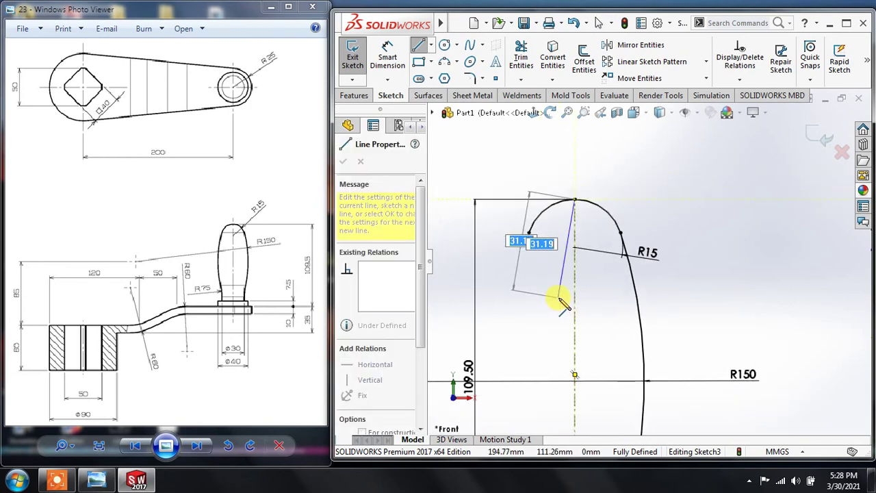
pyautogui.scroll(1, 560, 301)
pyautogui.scroll(1, 566, 305)
pyautogui.scroll(1, 584, 310)
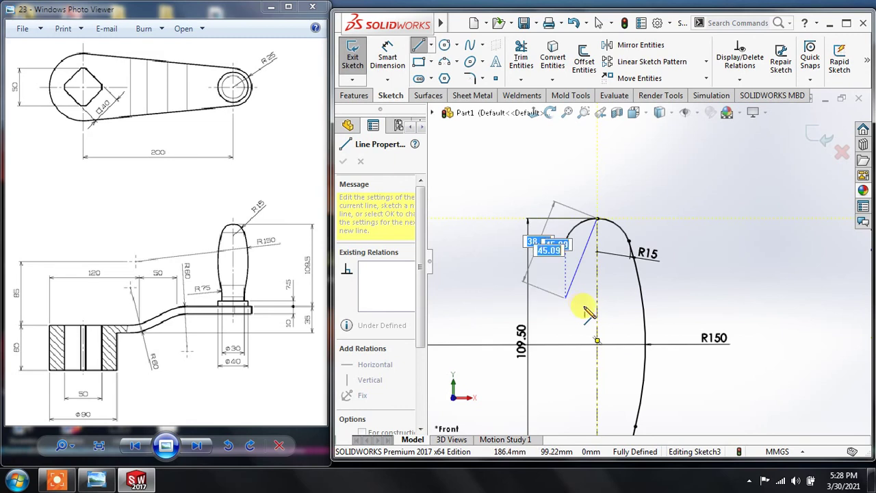
pyautogui.scroll(1, 583, 309)
pyautogui.scroll(1, 588, 329)
pyautogui.scroll(1, 611, 410)
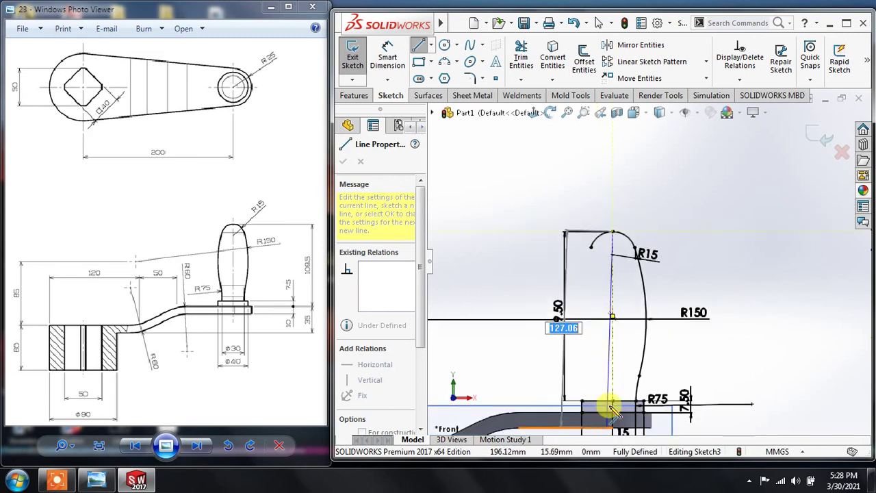
pyautogui.click(613, 402)
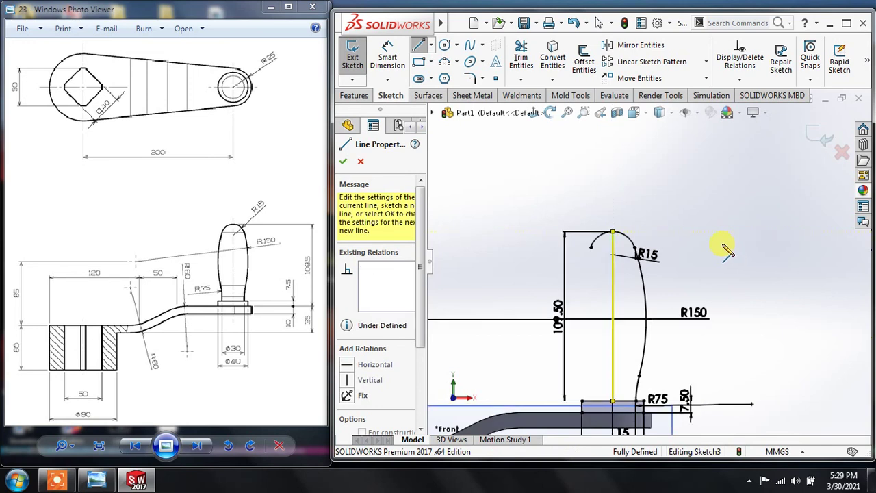
pyautogui.press('Escape')
pyautogui.press('Escape')
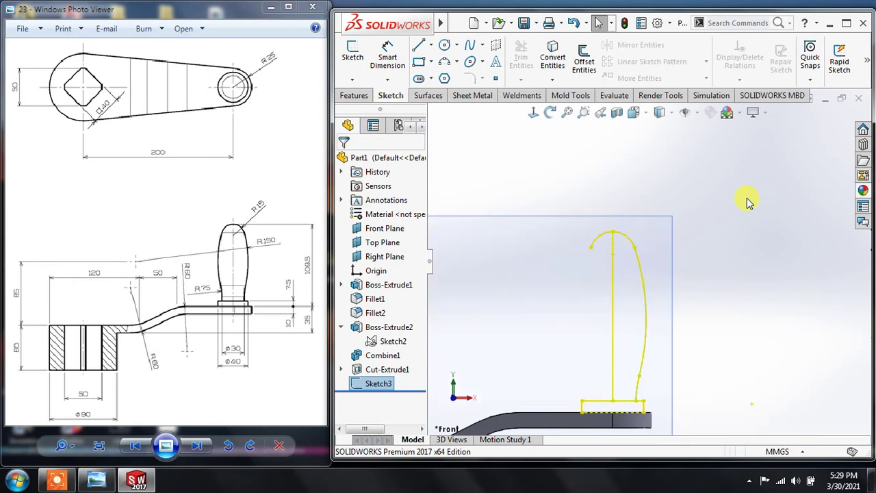
# Orbit to check the profile against the model, then reopen Sketch3 for editing
pyautogui.moveTo(733, 214); pyautogui.dragTo(719, 214, button='middle')
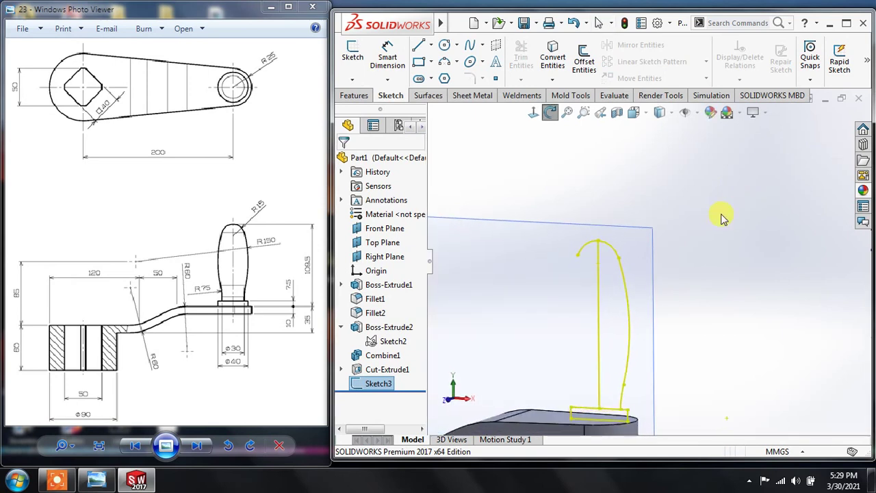
pyautogui.press('Escape')
pyautogui.click(597, 411)
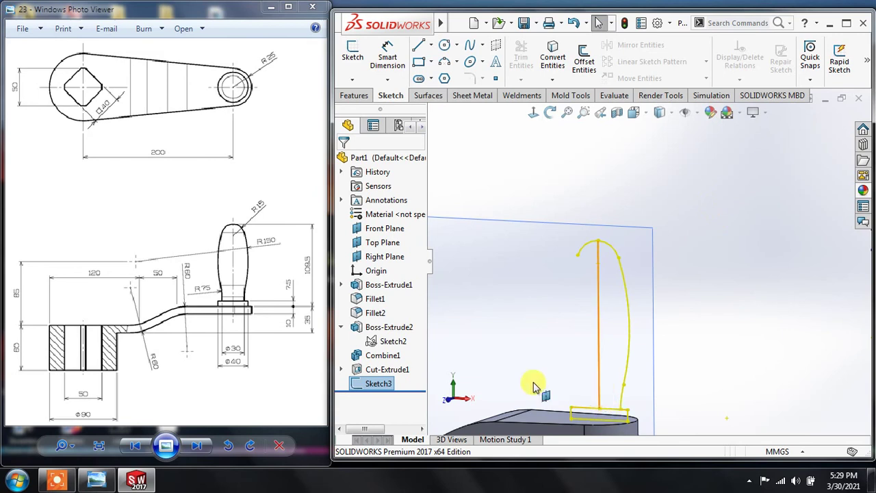
pyautogui.click(363, 382)
pyautogui.click(371, 345)
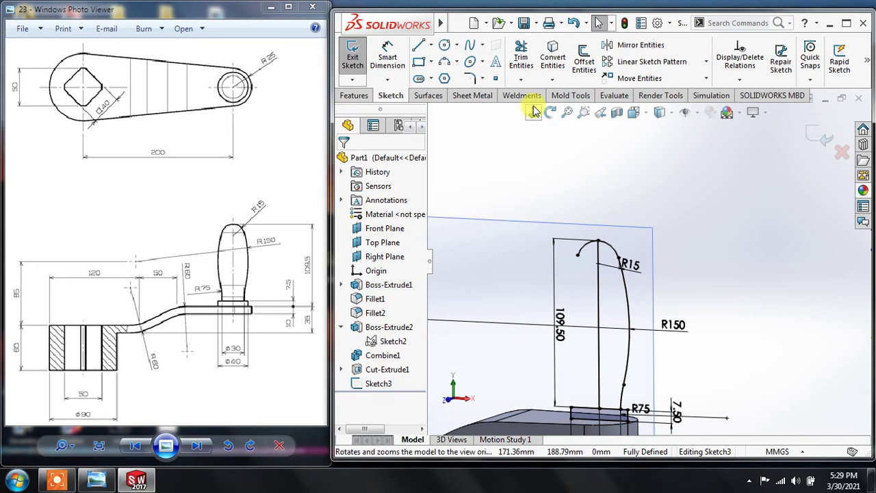
# Draw a vertical line from the collar rectangle's top down to the arm, dropping the over-defining 7.5 dimension
pyautogui.hotkey('ctrl', '8')
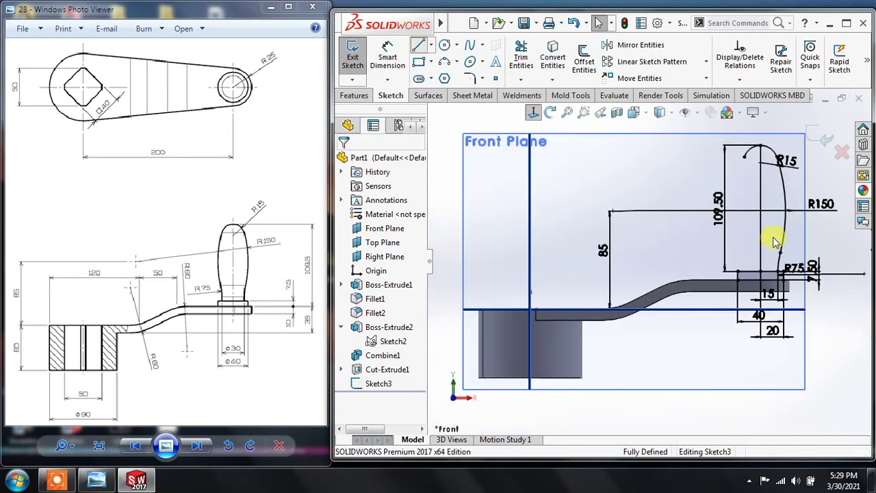
pyautogui.press('l')
pyautogui.scroll(-1, 828, 253)
pyautogui.scroll(-1, 828, 253)
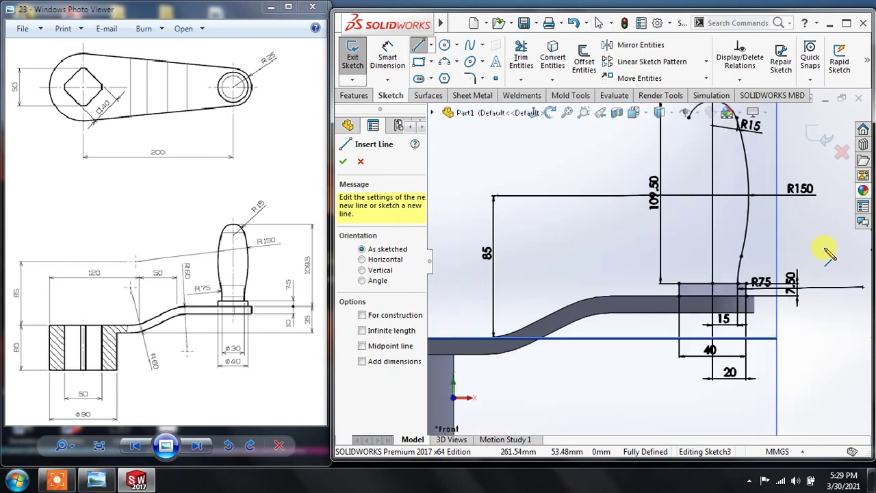
pyautogui.scroll(-1, 829, 253)
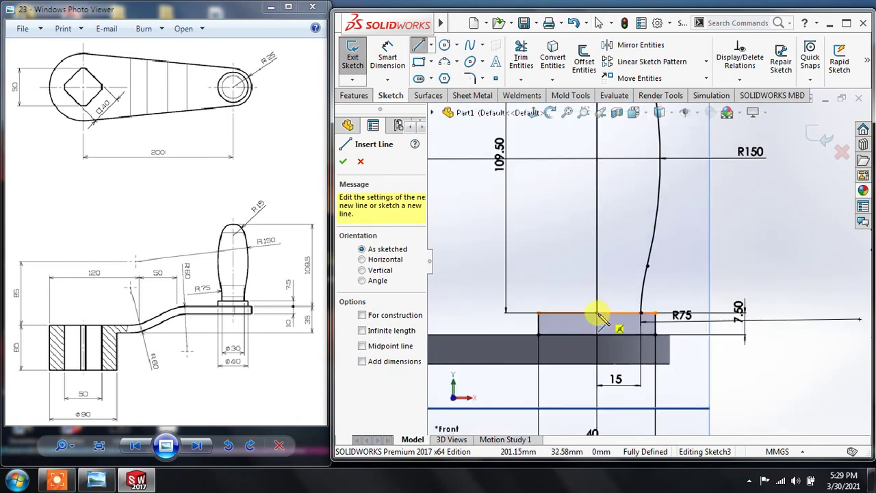
pyautogui.click(597, 314)
pyautogui.click(596, 335)
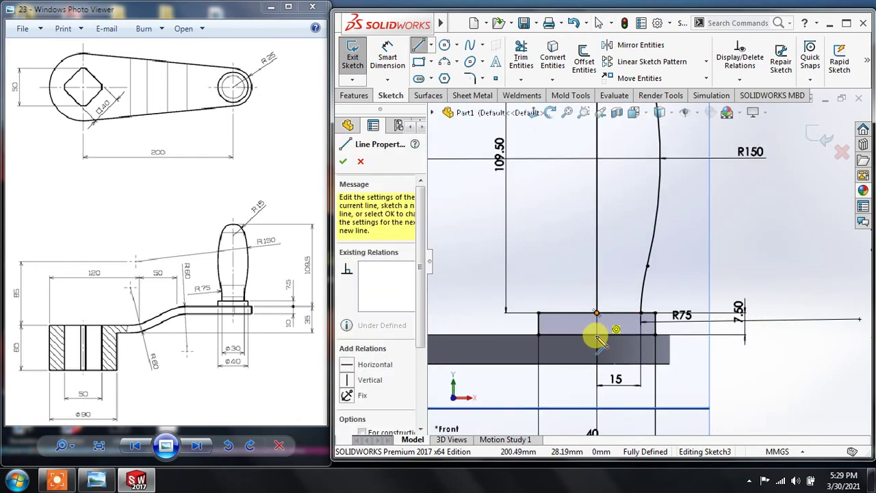
pyautogui.click(729, 360)
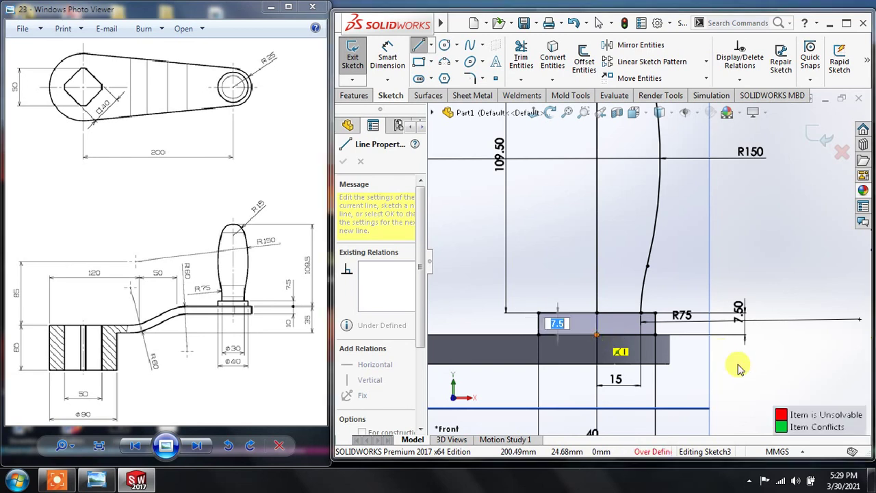
pyautogui.click(516, 242)
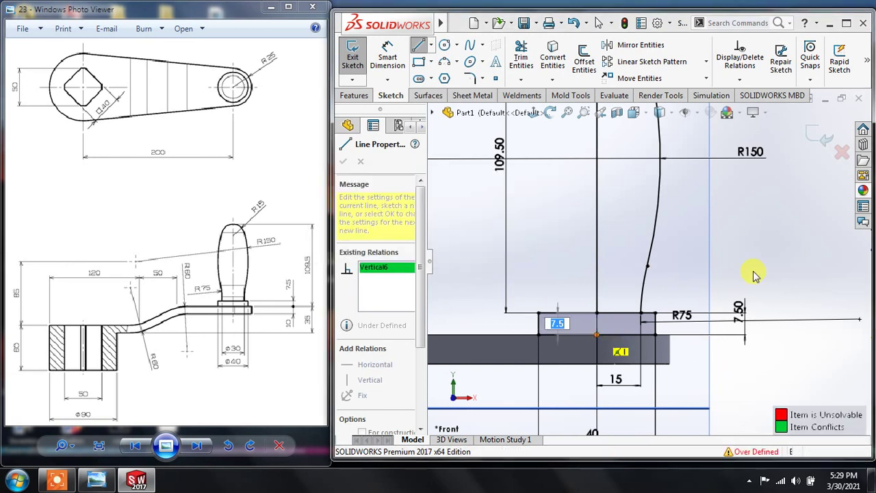
# Stop drawing lines and exit Sketch3, leaving it under defined
pyautogui.press('Escape')
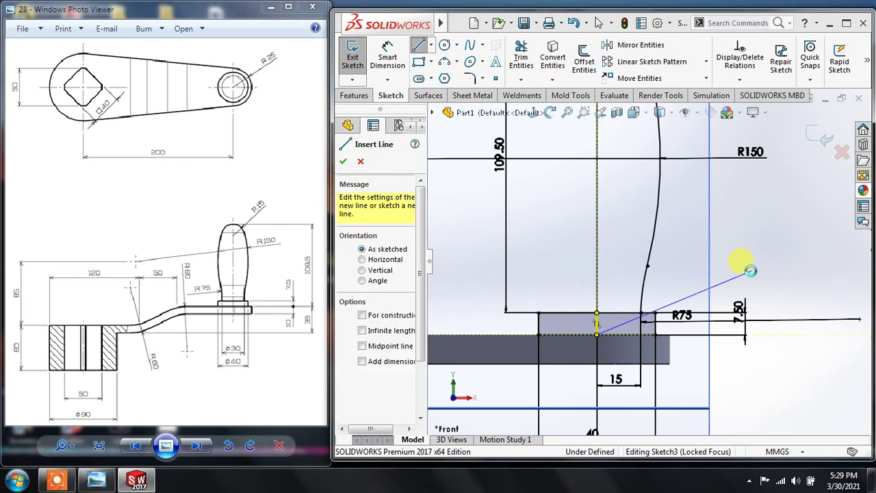
pyautogui.press('Escape')
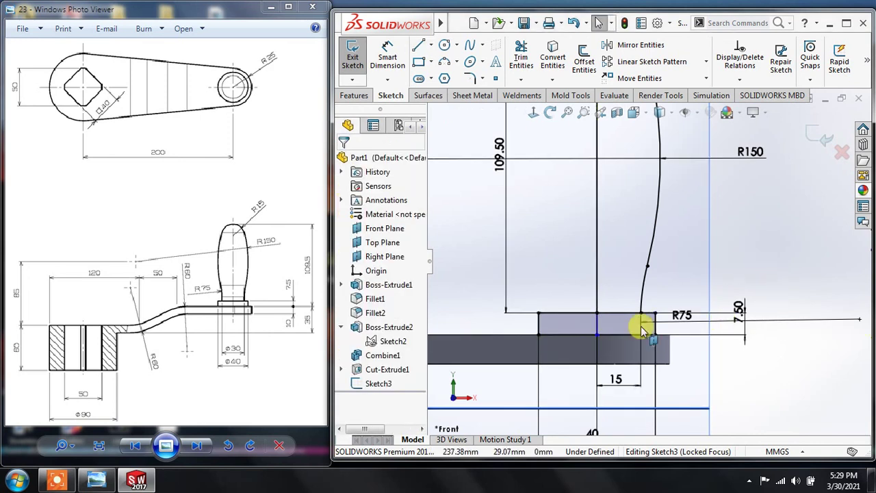
pyautogui.click(597, 326)
pyautogui.click(816, 137)
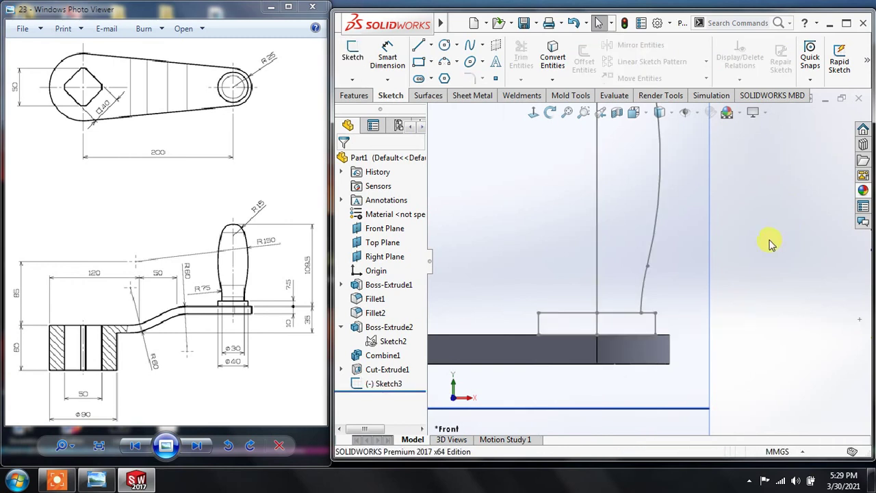
# Begin a Revolved Boss/Base on Sketch3 about its 109.5 mm vertical centre line
pyautogui.moveTo(714, 269); pyautogui.dragTo(719, 264)
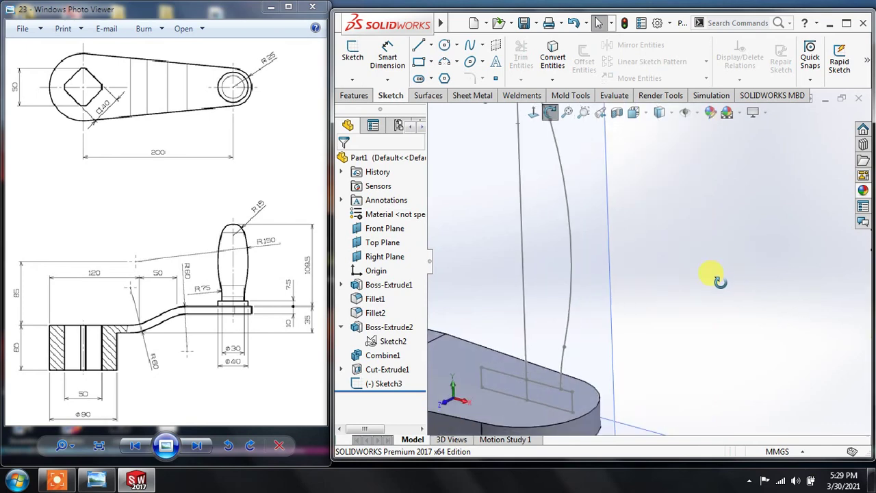
pyautogui.press('Escape')
pyautogui.click(354, 96)
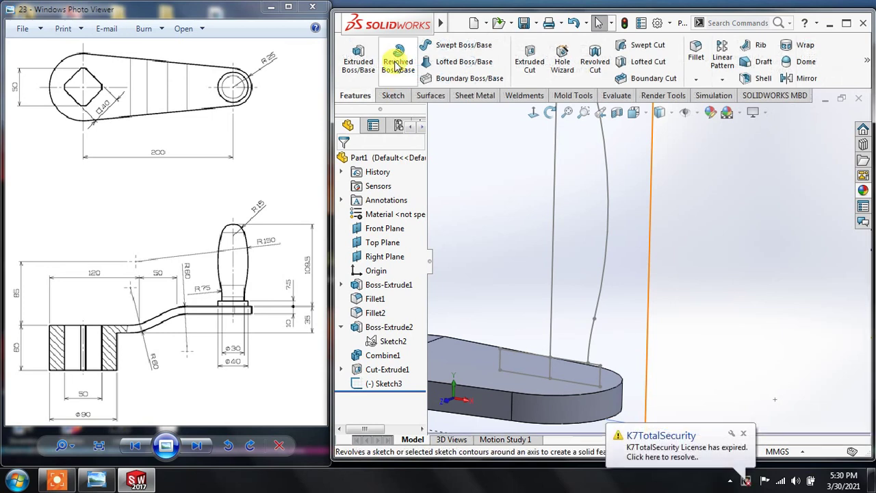
pyautogui.click(397, 65)
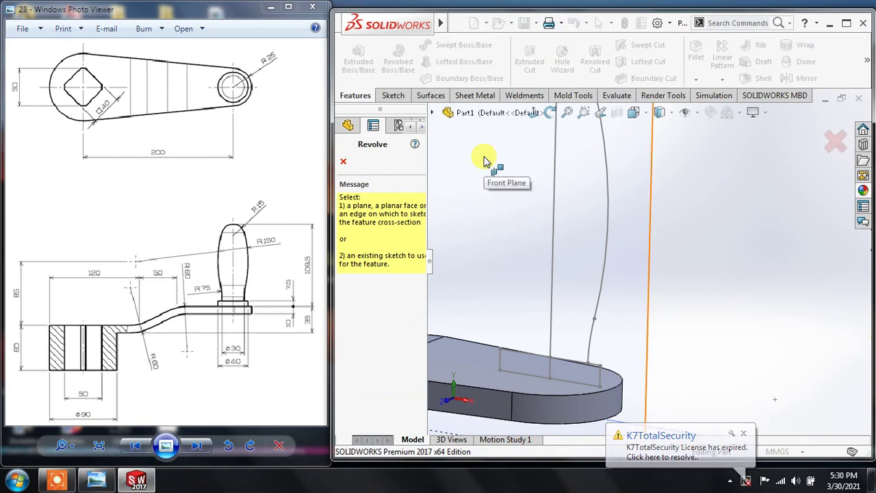
pyautogui.click(554, 204)
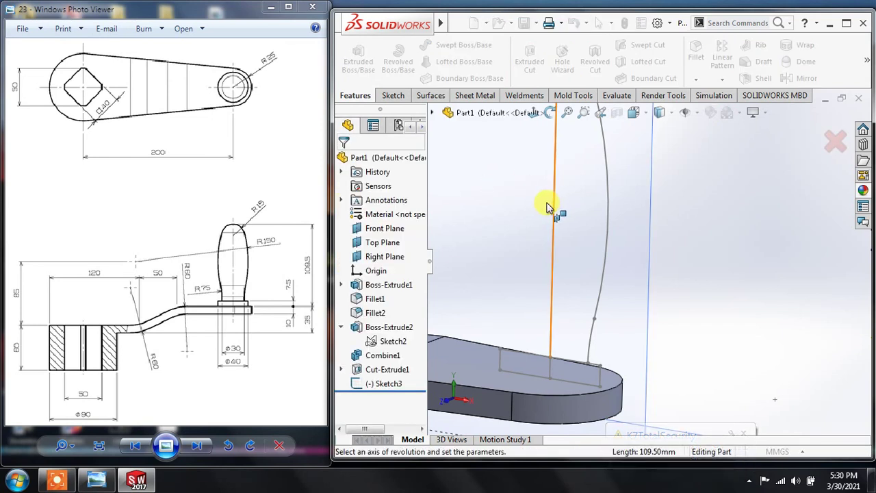
pyautogui.click(542, 205)
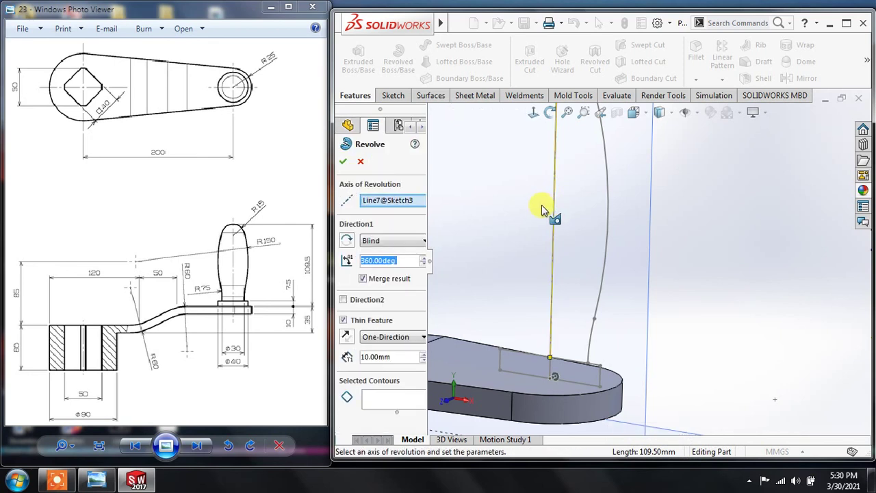
# Choose the tall grip and small collar regions as contours, keeping a 360° angle
pyautogui.click(404, 397)
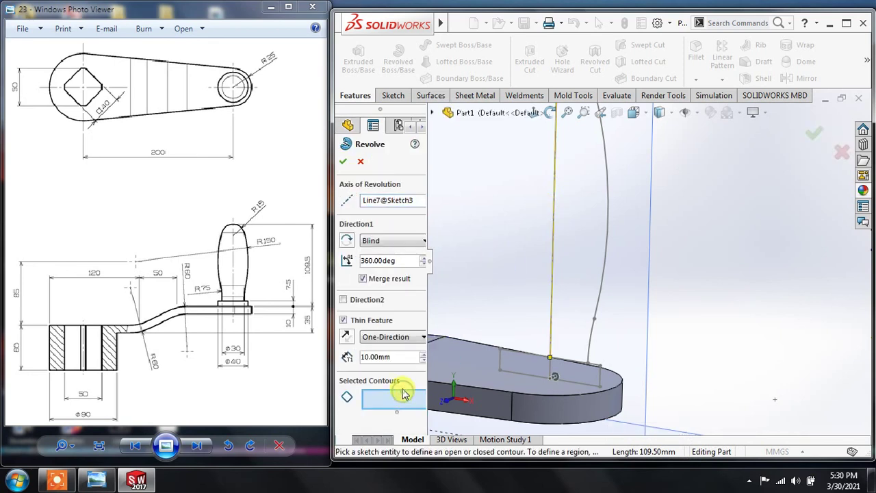
pyautogui.click(567, 297)
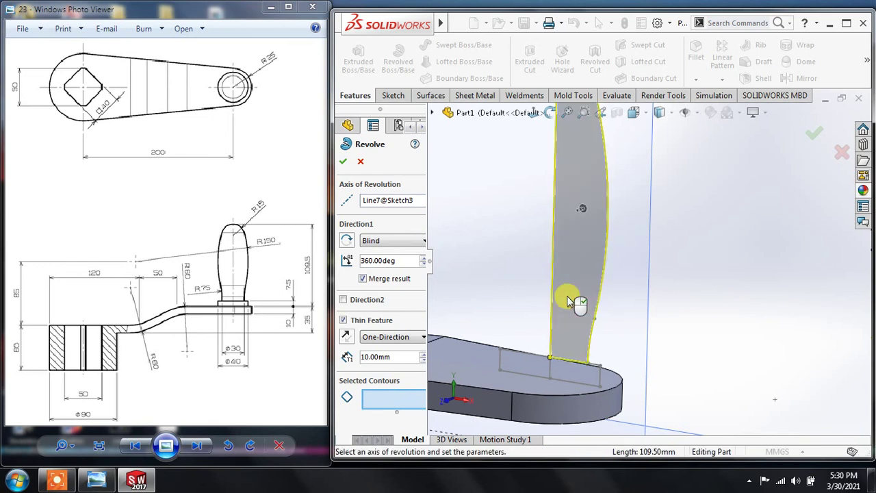
pyautogui.click(568, 370)
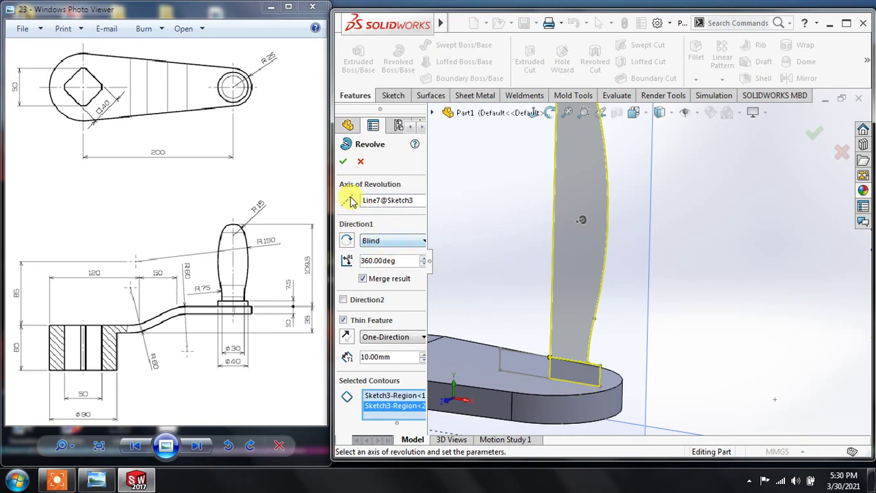
pyautogui.click(370, 201)
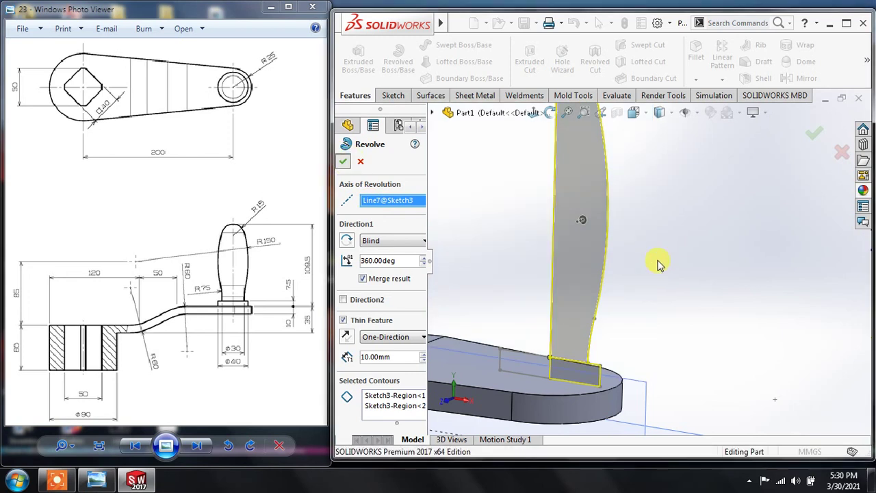
pyautogui.doubleClick(375, 261)
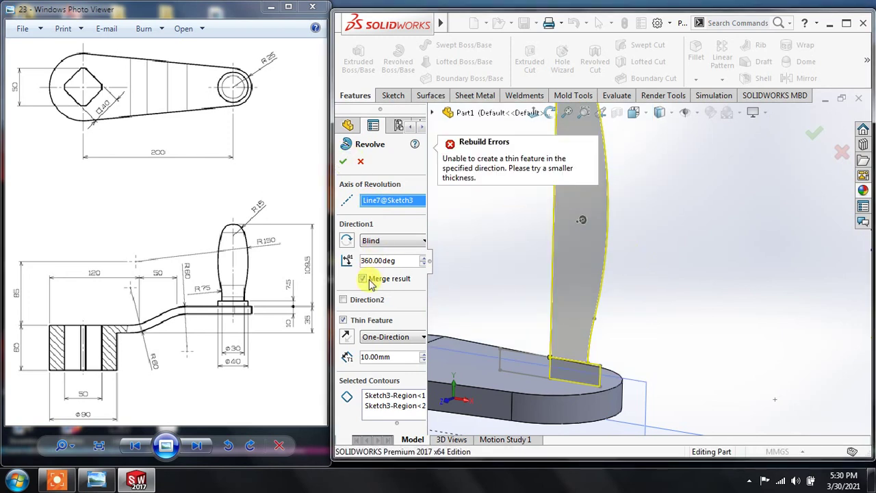
# Turn off Thin Feature and Merge result, then accept Revolve1 as a solid grip
pyautogui.click(343, 161)
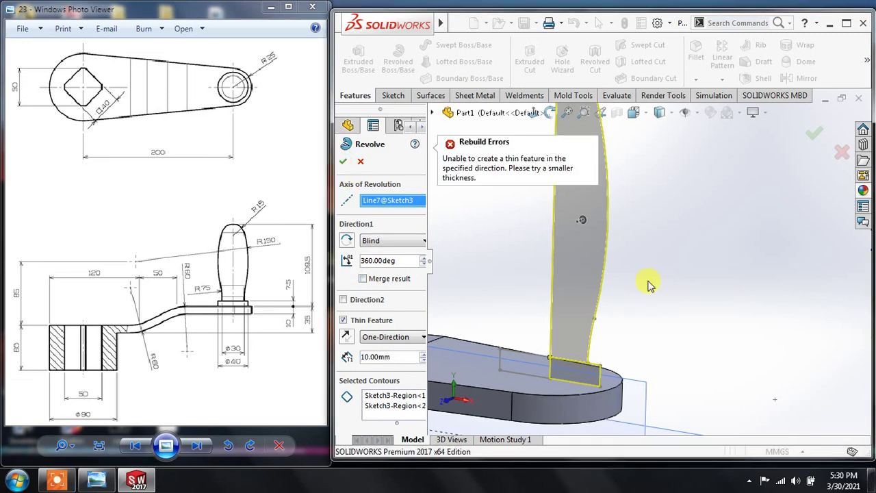
pyautogui.scroll(-1, 650, 286)
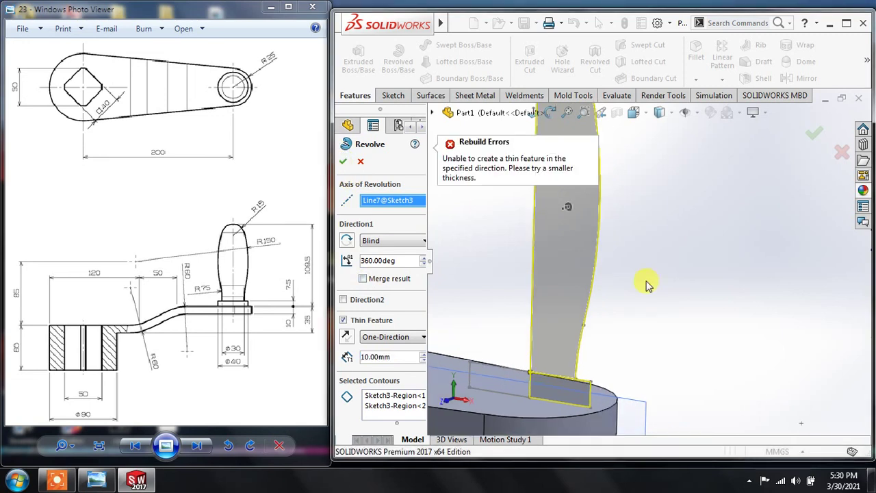
pyautogui.click(343, 321)
pyautogui.click(343, 320)
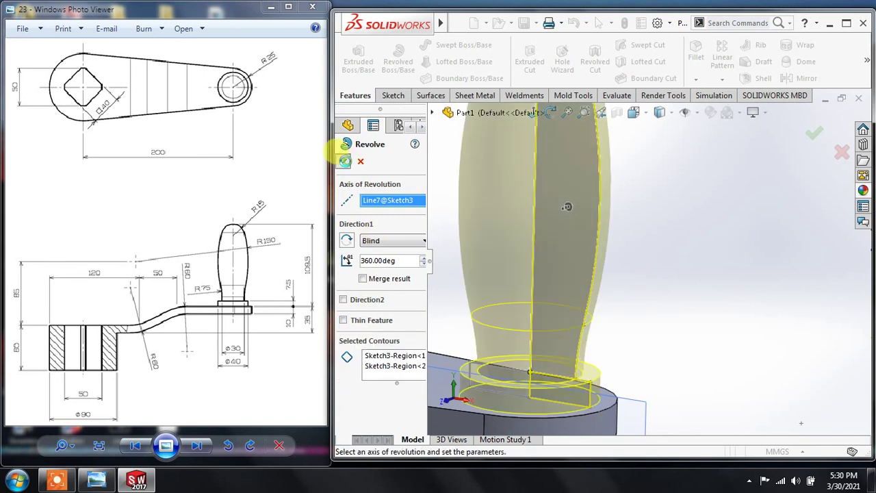
pyautogui.click(344, 161)
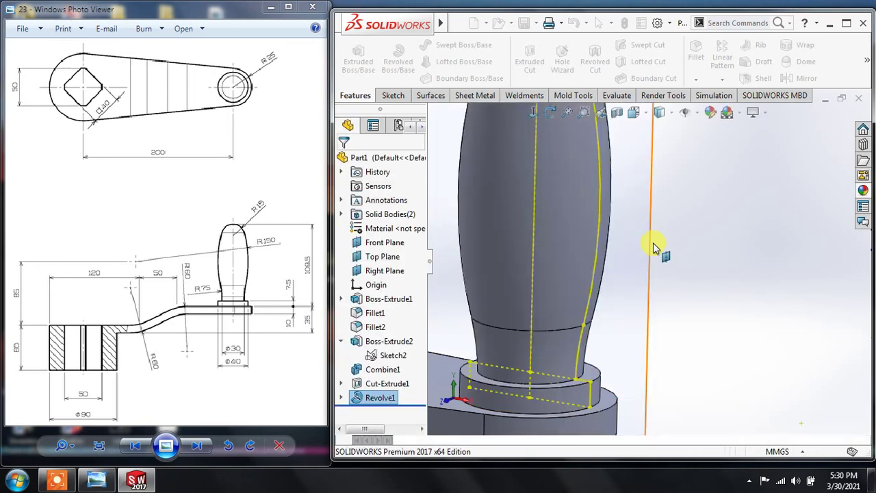
# Hide all planes and sketches, then orbit and zoom to inspect the solid crank handle
pyautogui.moveTo(735, 221); pyautogui.dragTo(563, 126, button='middle')
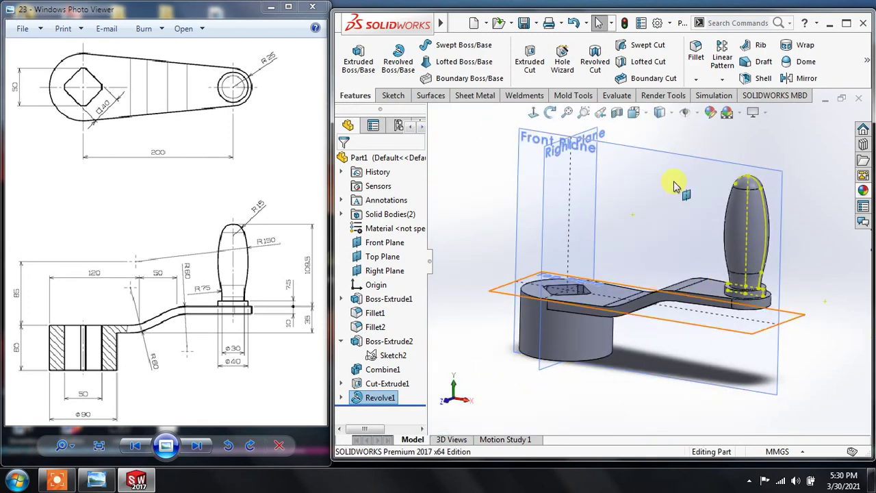
pyautogui.click(698, 115)
pyautogui.click(813, 272)
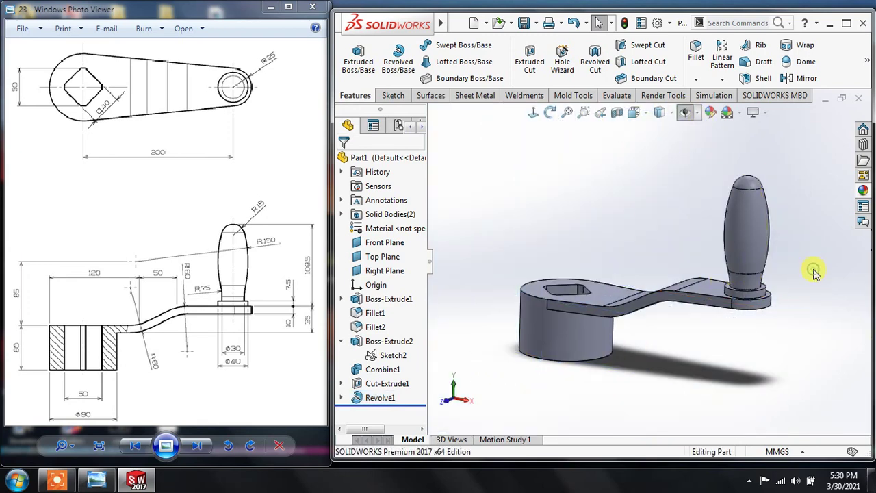
pyautogui.moveTo(813, 273)
pyautogui.mouseDown(button='middle')
pyautogui.moveTo(823, 264)
pyautogui.moveTo(819, 285)
pyautogui.mouseUp(button='middle')
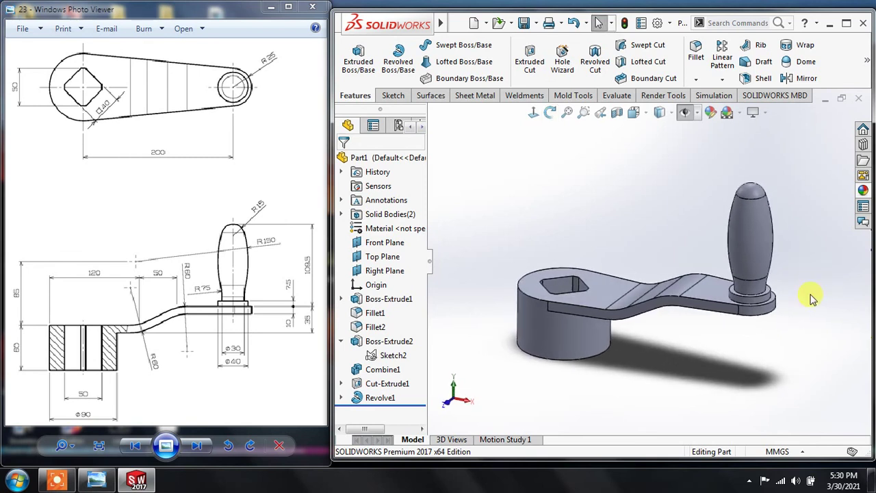
pyautogui.scroll(2, 811, 299)
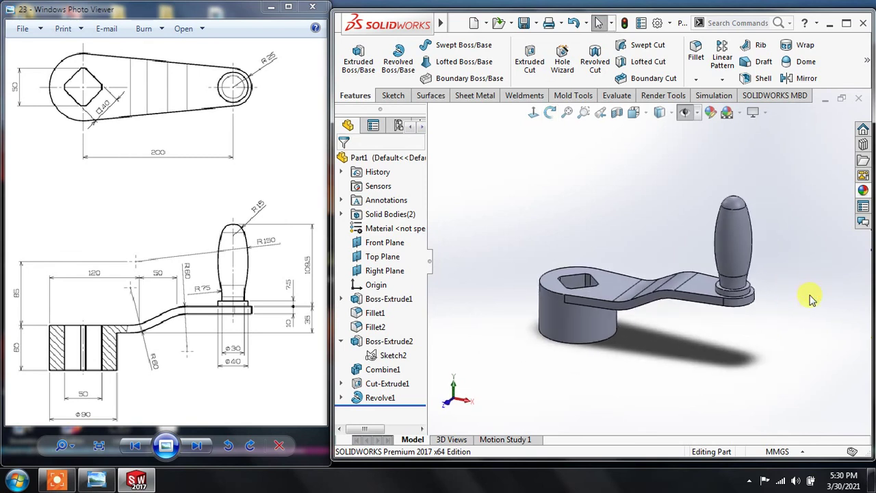
pyautogui.scroll(-2, 811, 299)
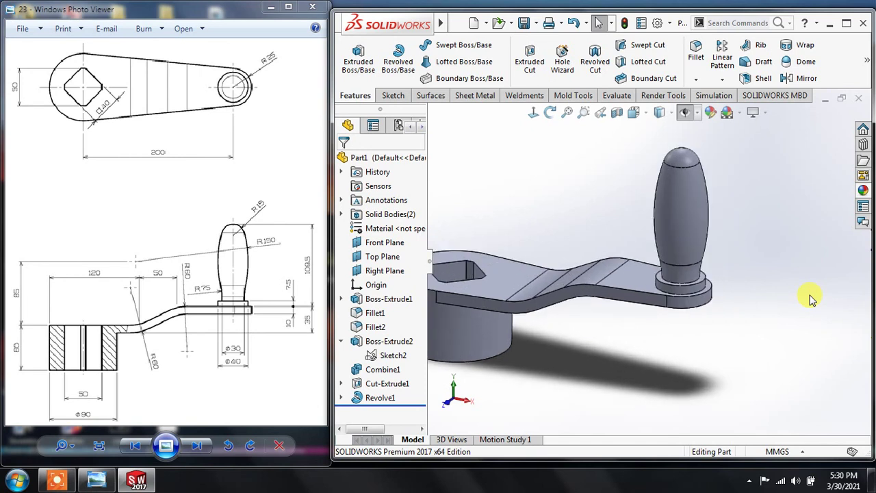